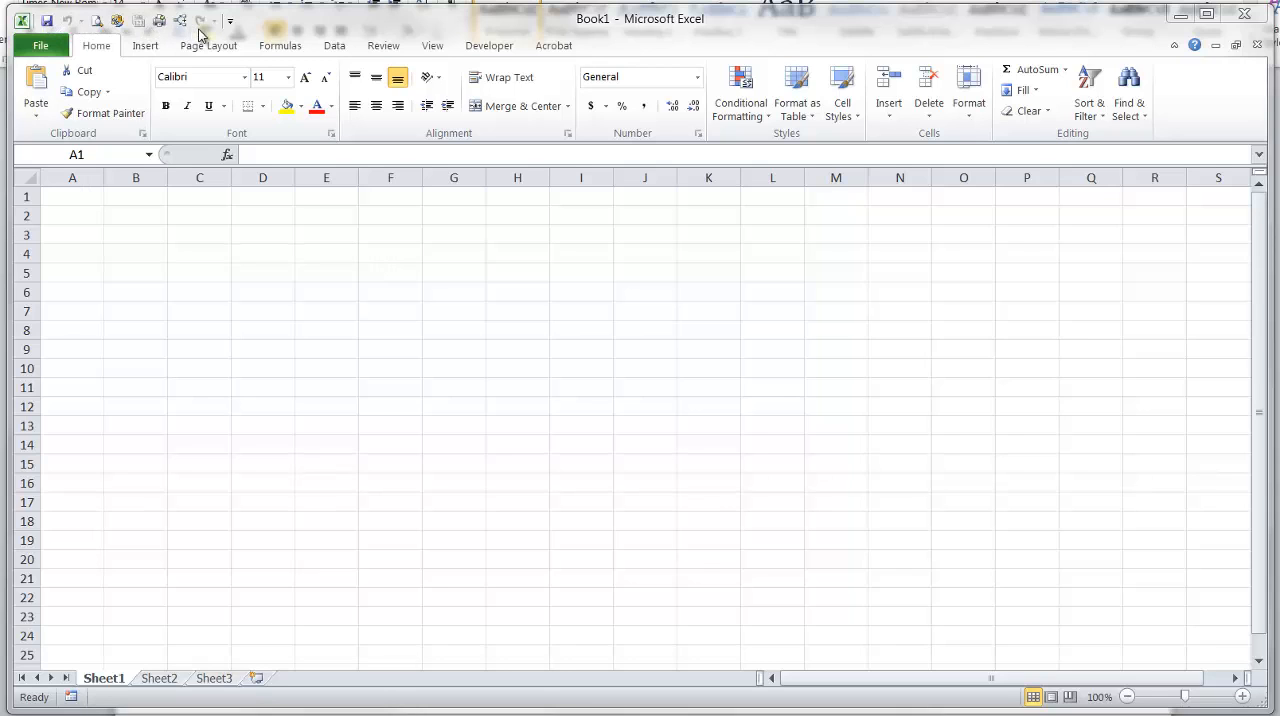
Review the Quick Access Toolbar customization options without changing them.
left_click(230, 24)
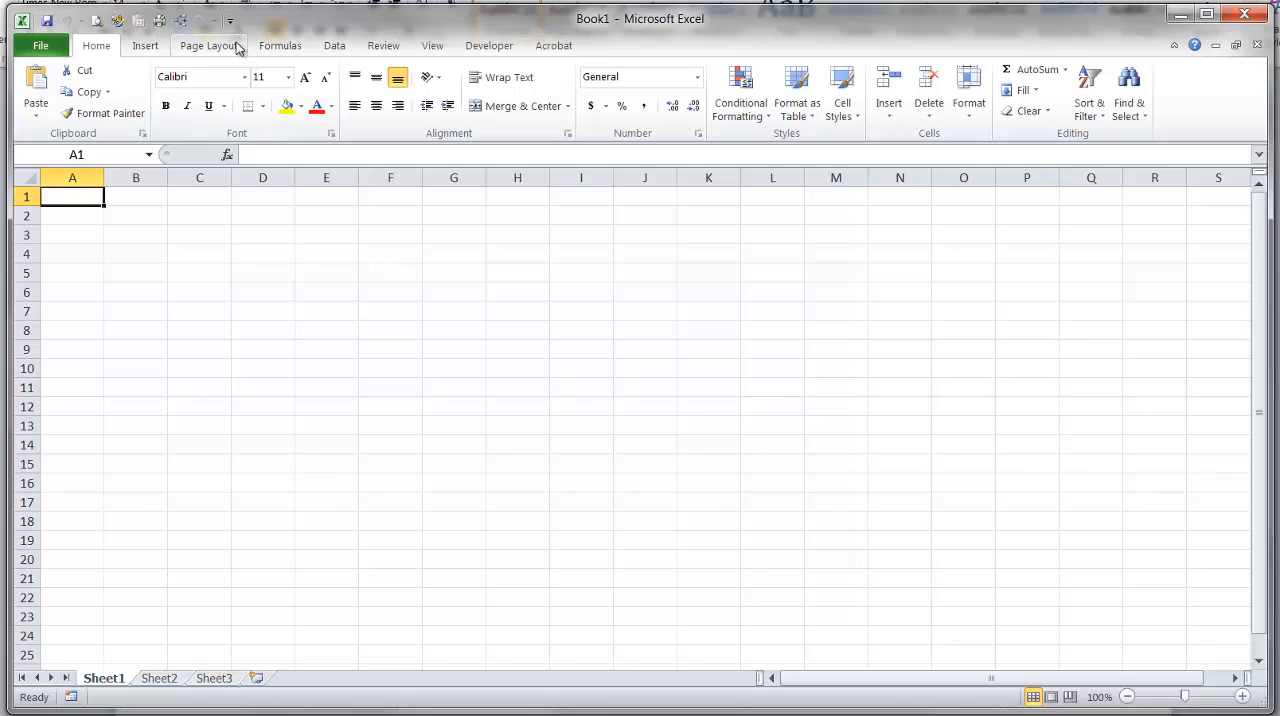
left_click(230, 20)
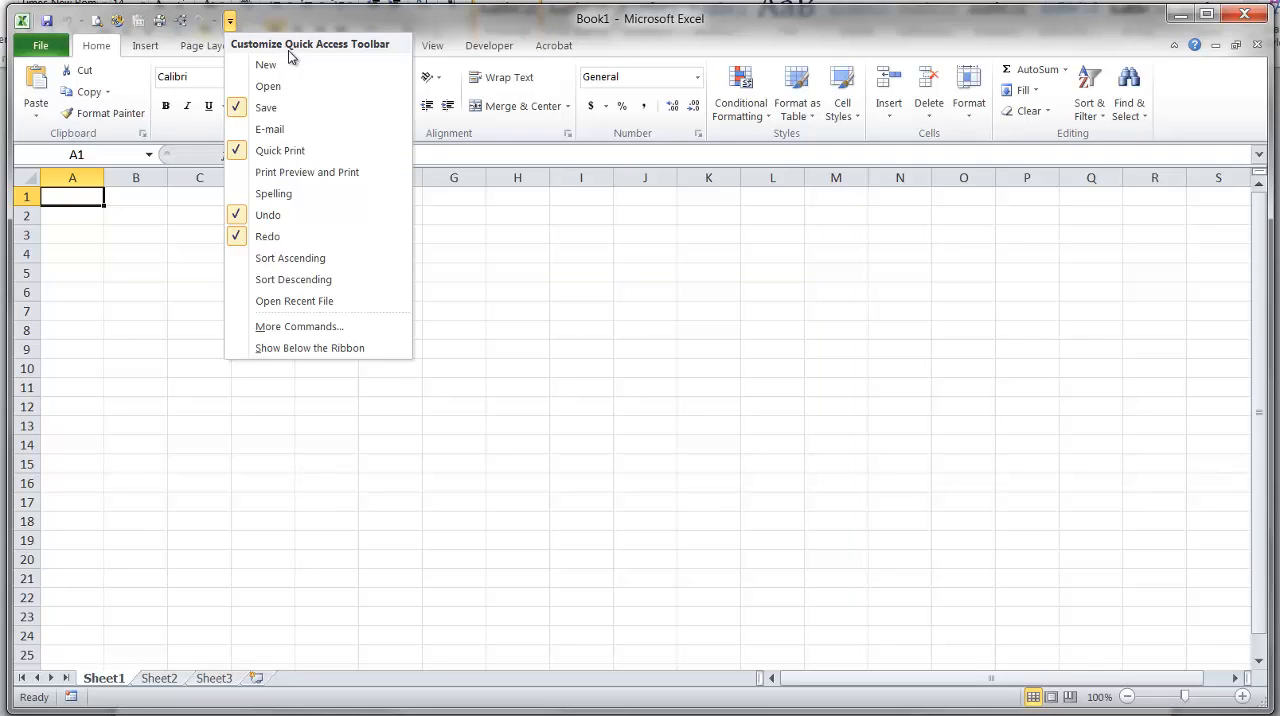
left_click(268, 28)
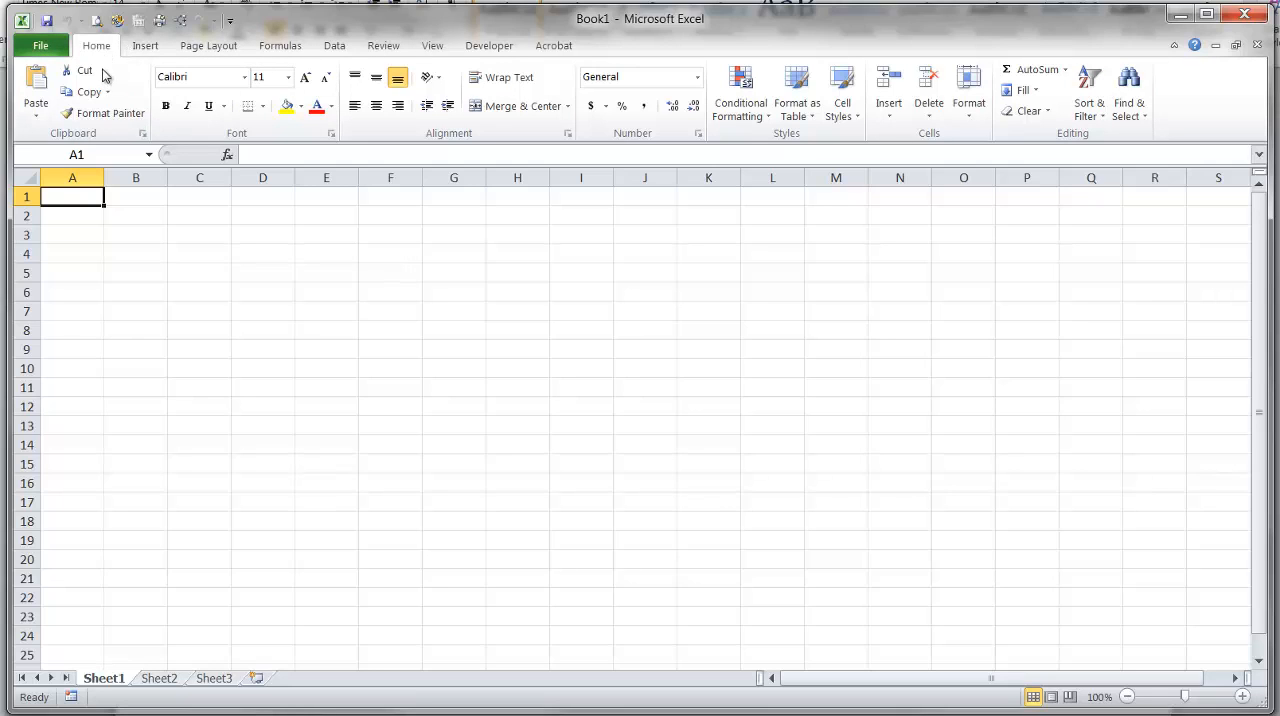
Look through the available Insert, Page Layout and Formulas commands.
left_click(158, 48)
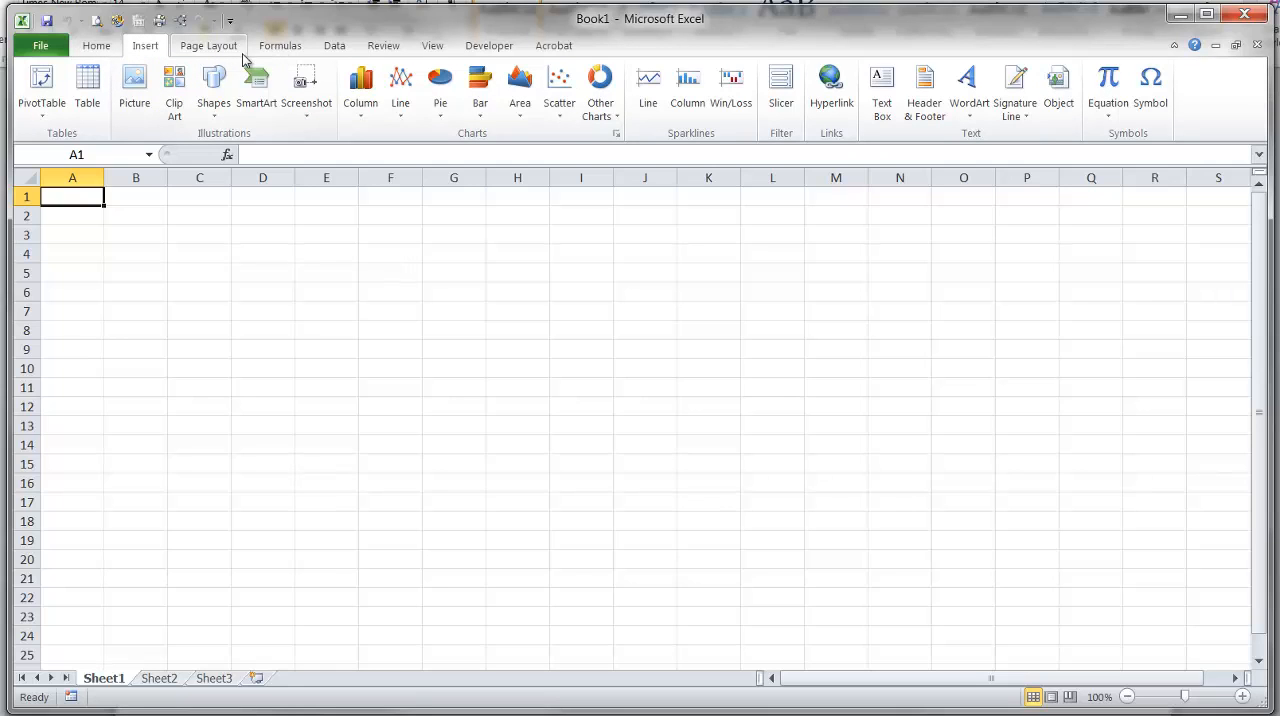
scroll(277, 75, "down", 1)
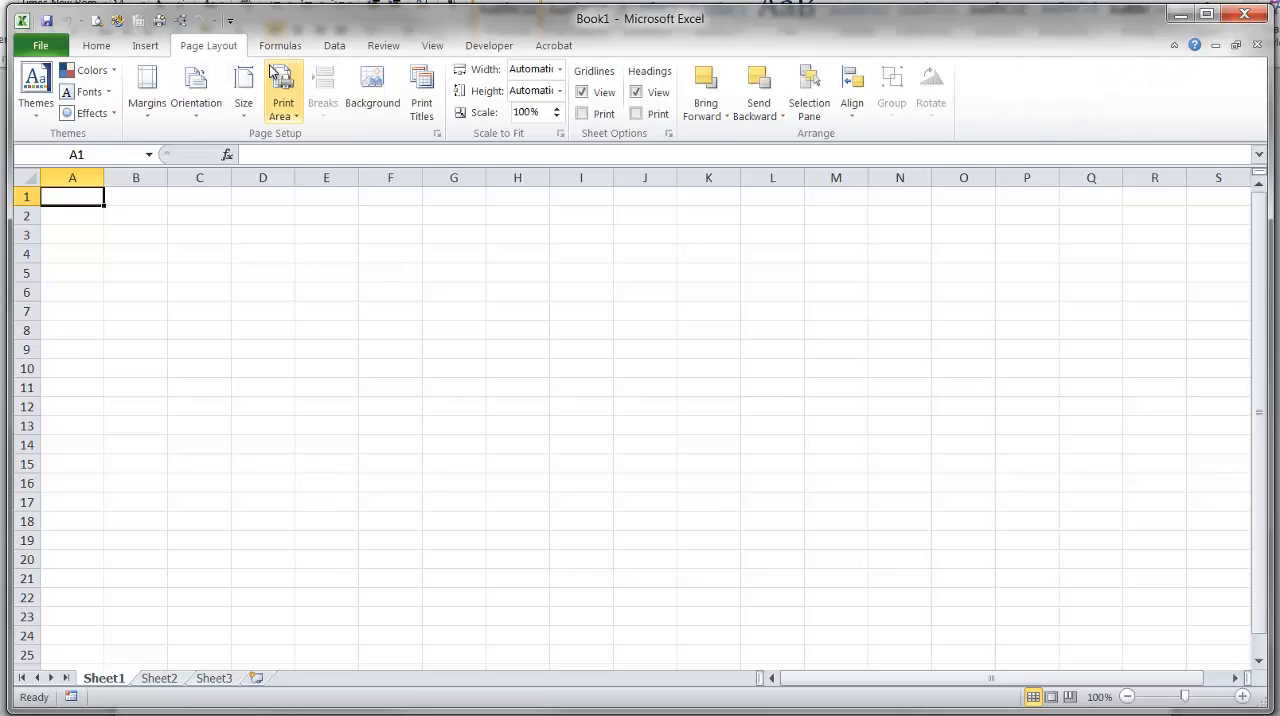
left_click(280, 45)
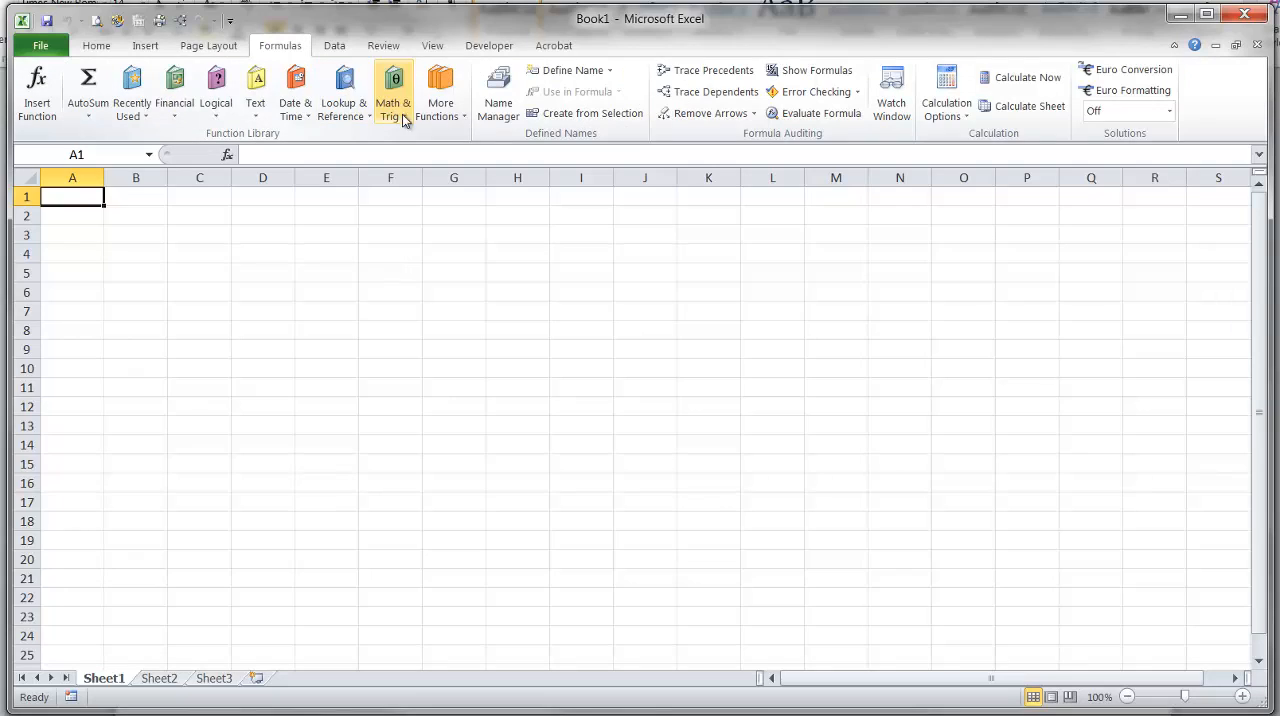
Examine the font formatting options for cell A1 and leave them unchanged.
left_click(100, 47)
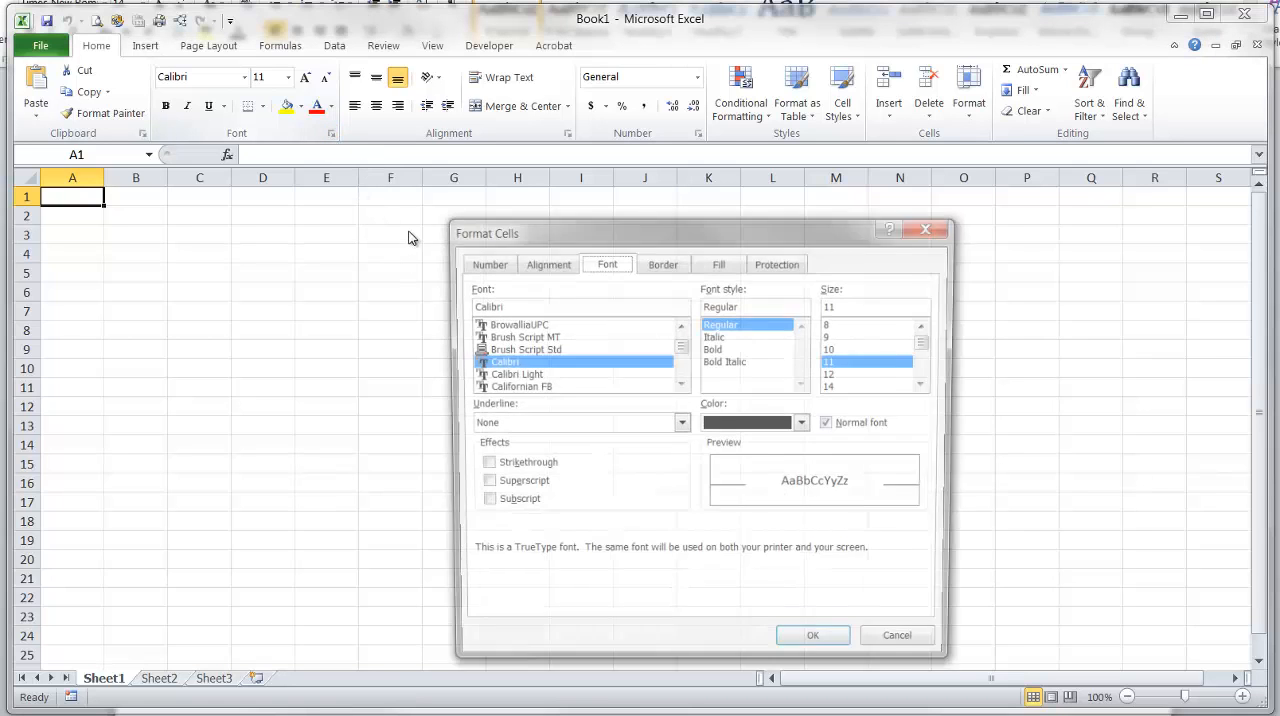
left_click_drag(643, 227, 616, 197)
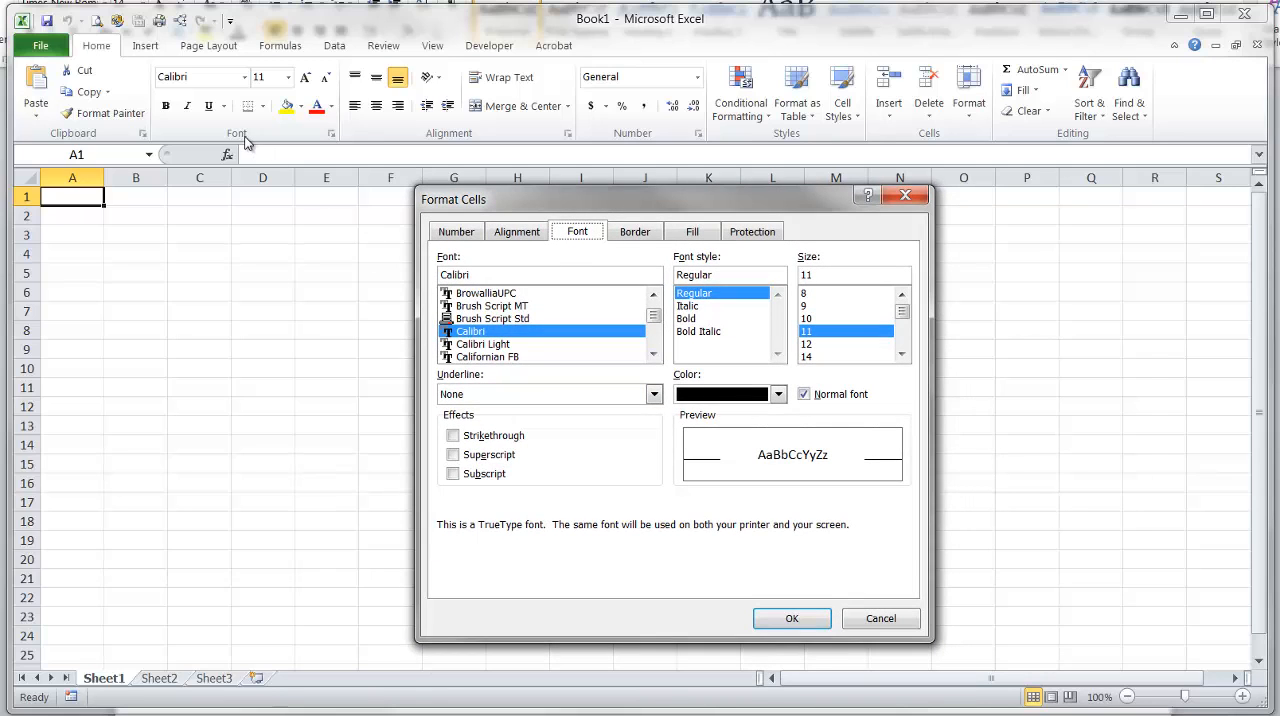
left_click(903, 618)
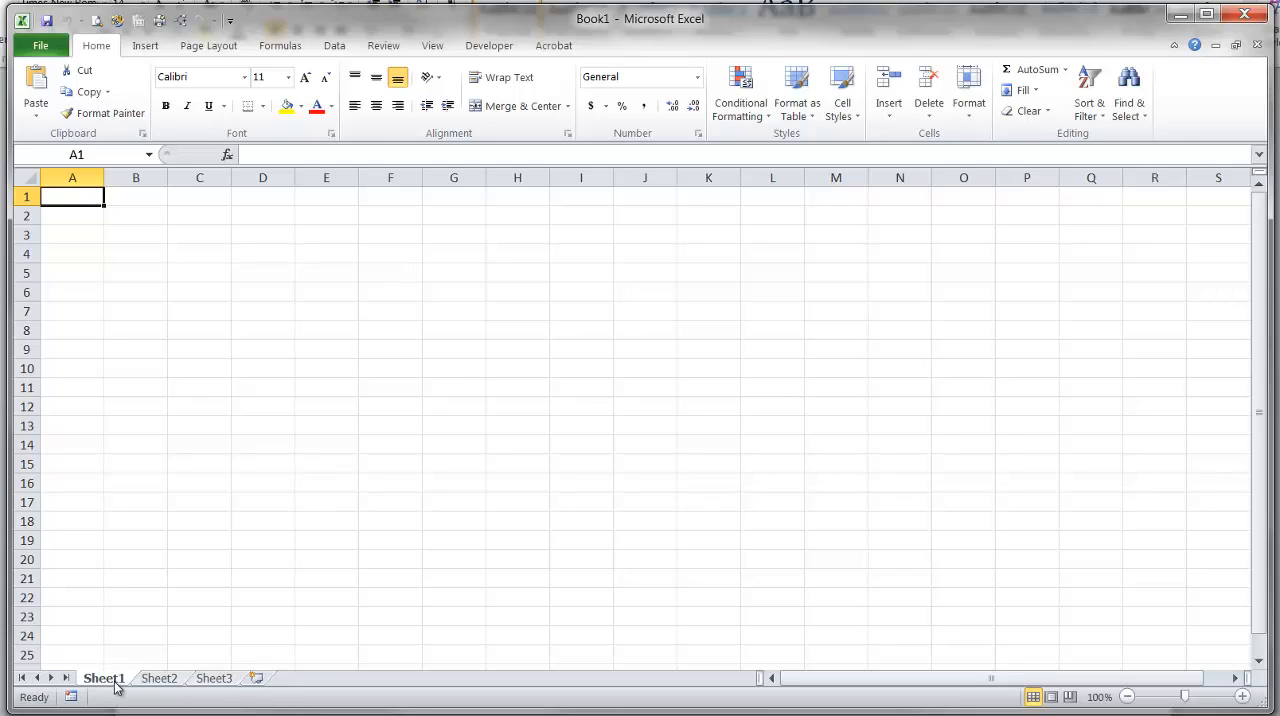
Look at Sheet2 and Sheet3 of the workbook and return to Sheet1.
left_click(158, 680)
left_click(208, 680)
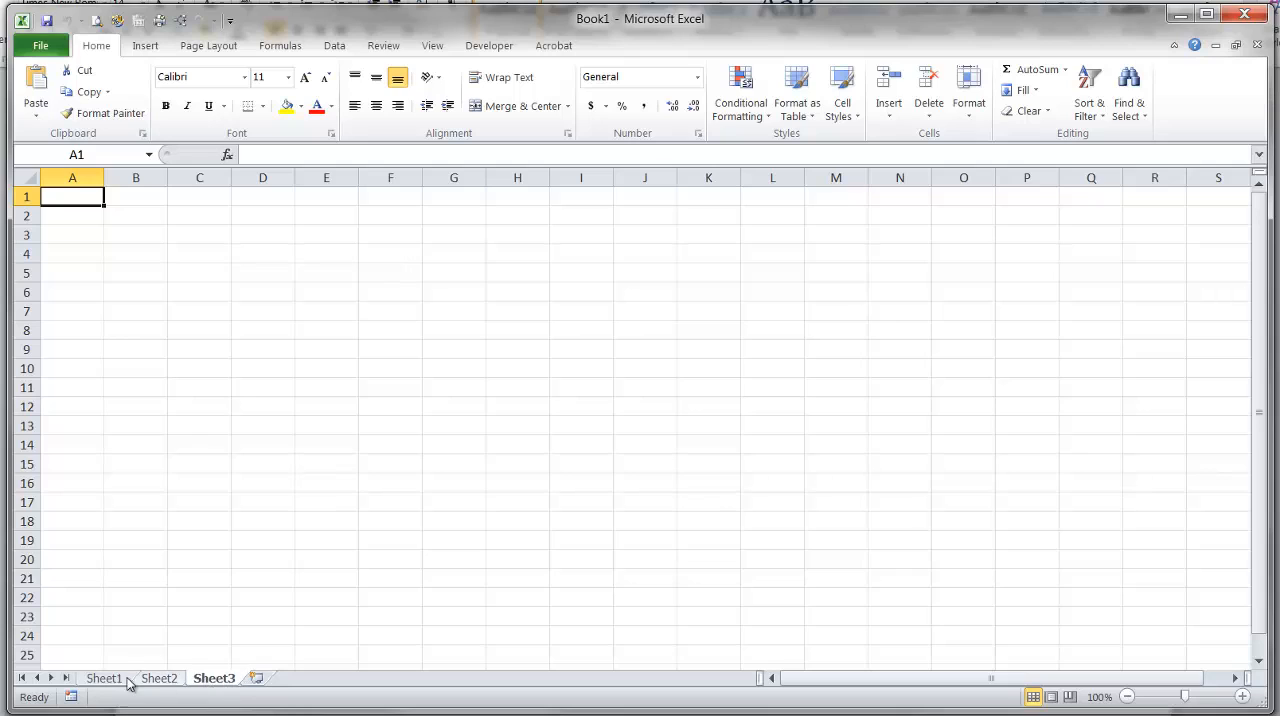
left_click(125, 679)
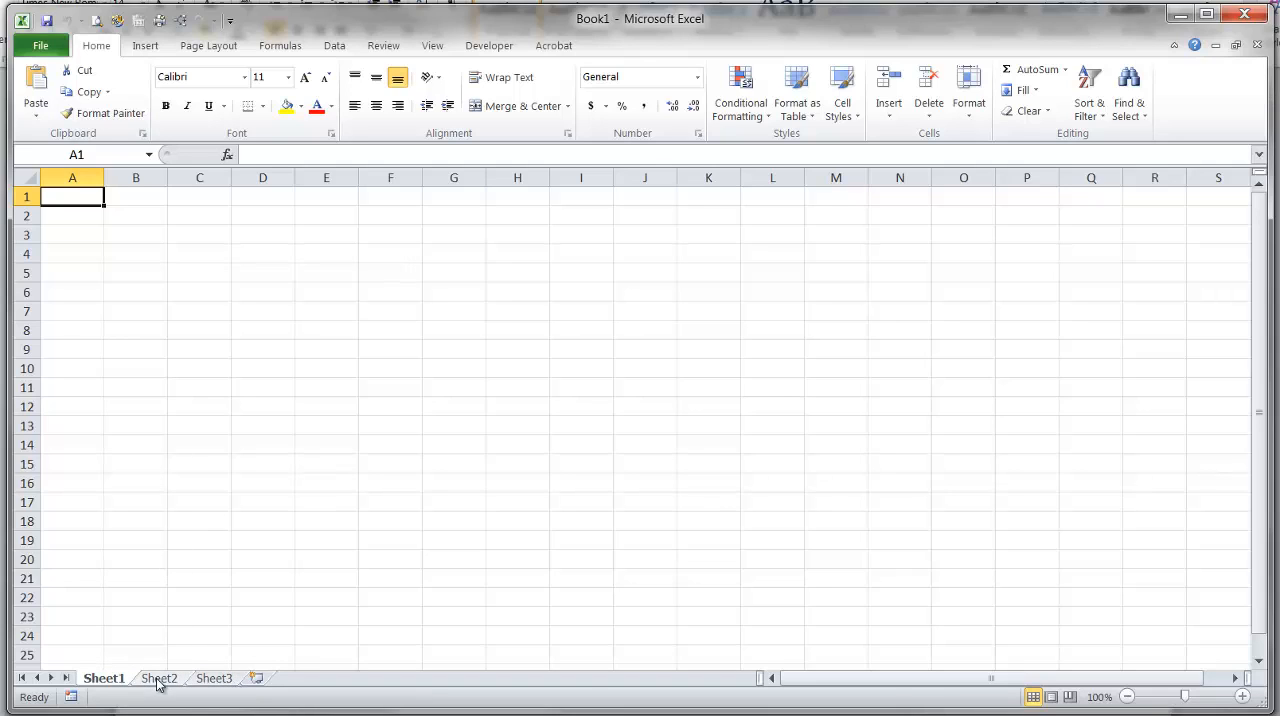
Add a new worksheet after Sheet3 and return to Sheet1.
left_click(256, 680)
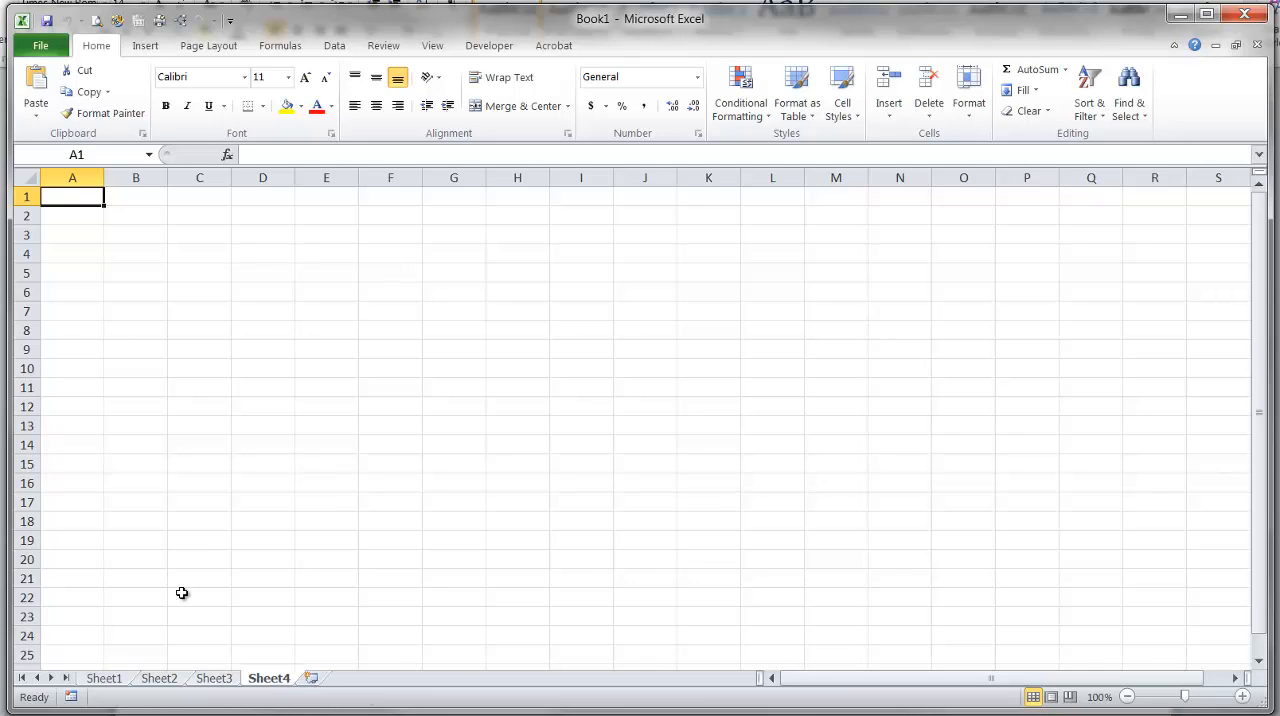
left_click(233, 556)
left_click(106, 680)
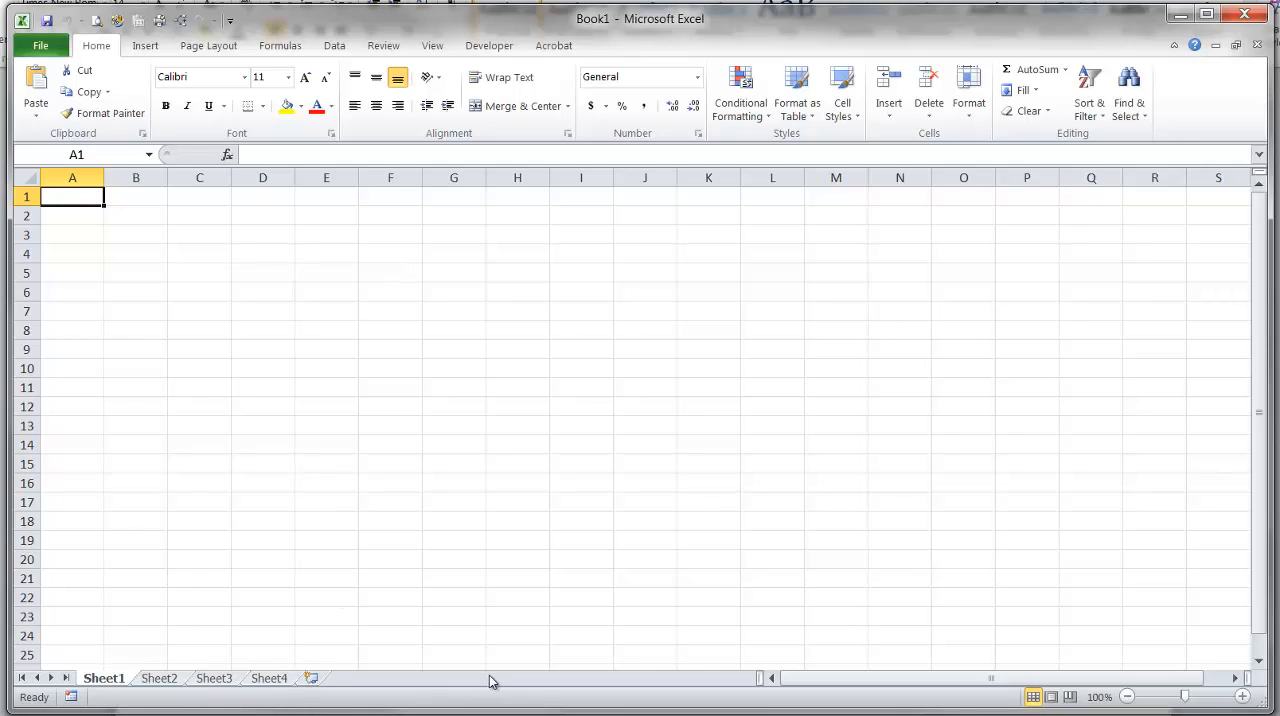
left_click_drag(894, 684, 940, 679)
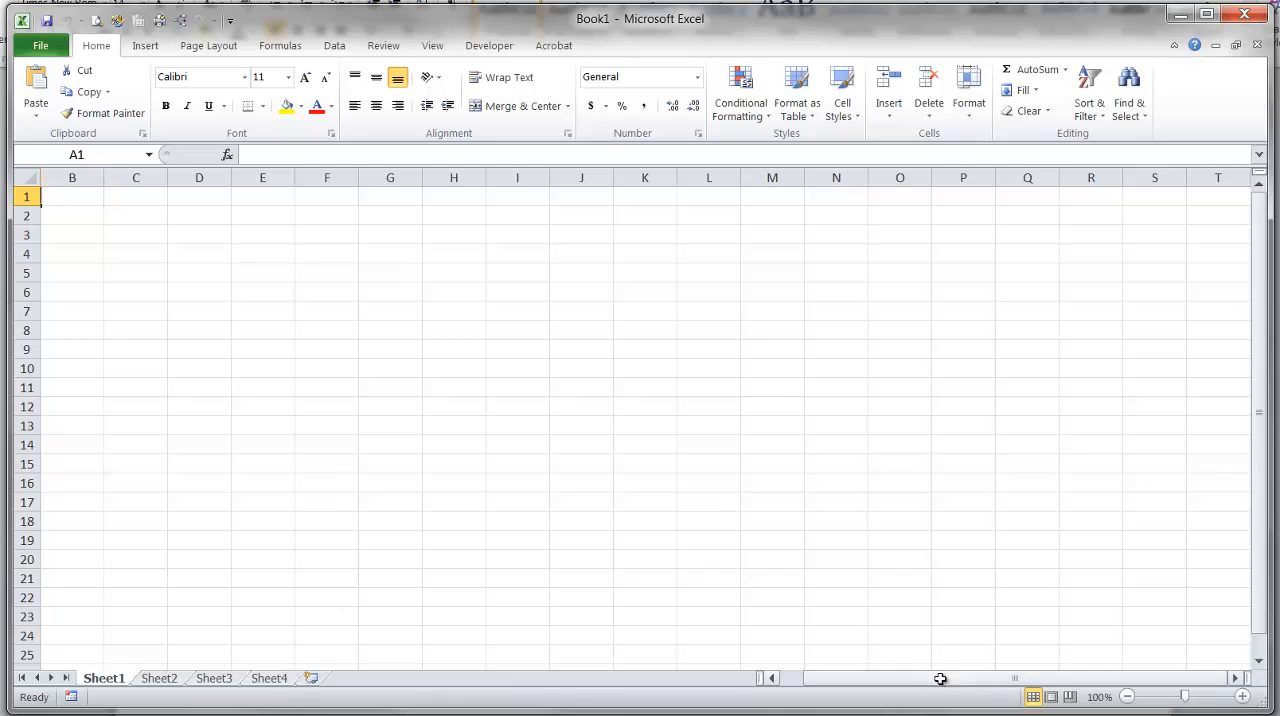
left_click_drag(1266, 456, 1265, 502)
left_click(1127, 696)
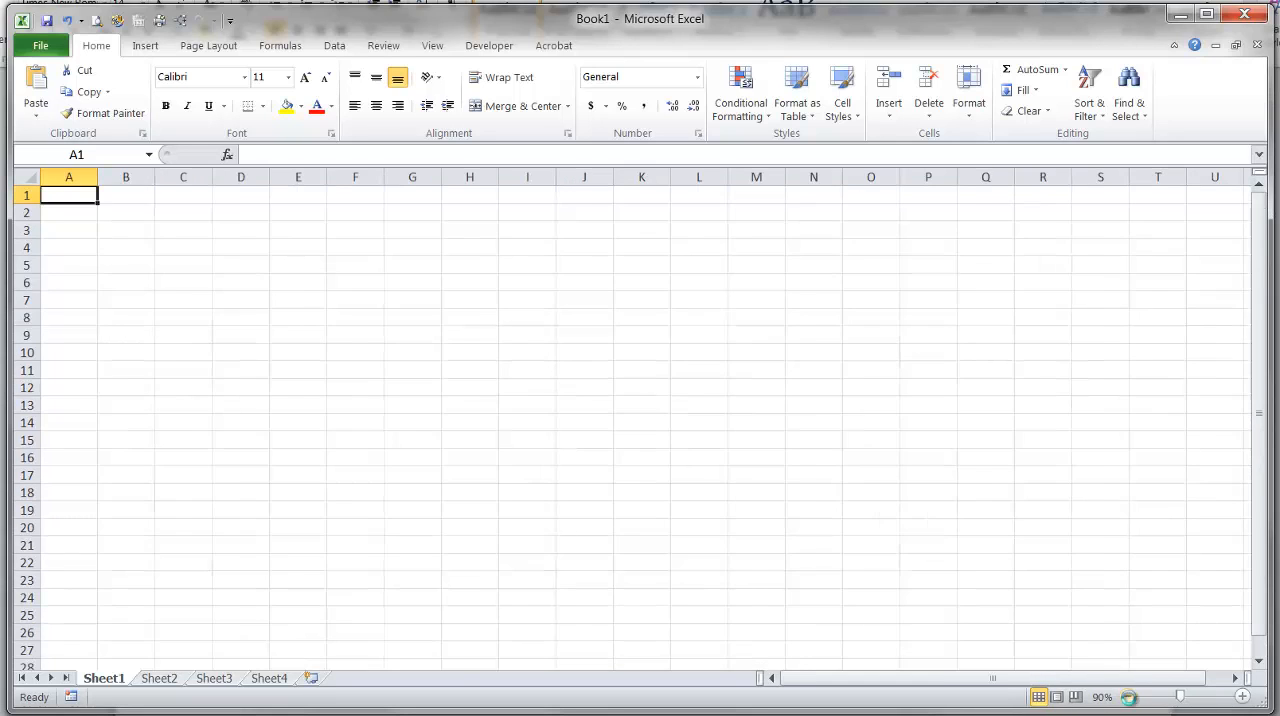
left_click(1128, 697)
left_click(1242, 697)
left_click(1242, 697)
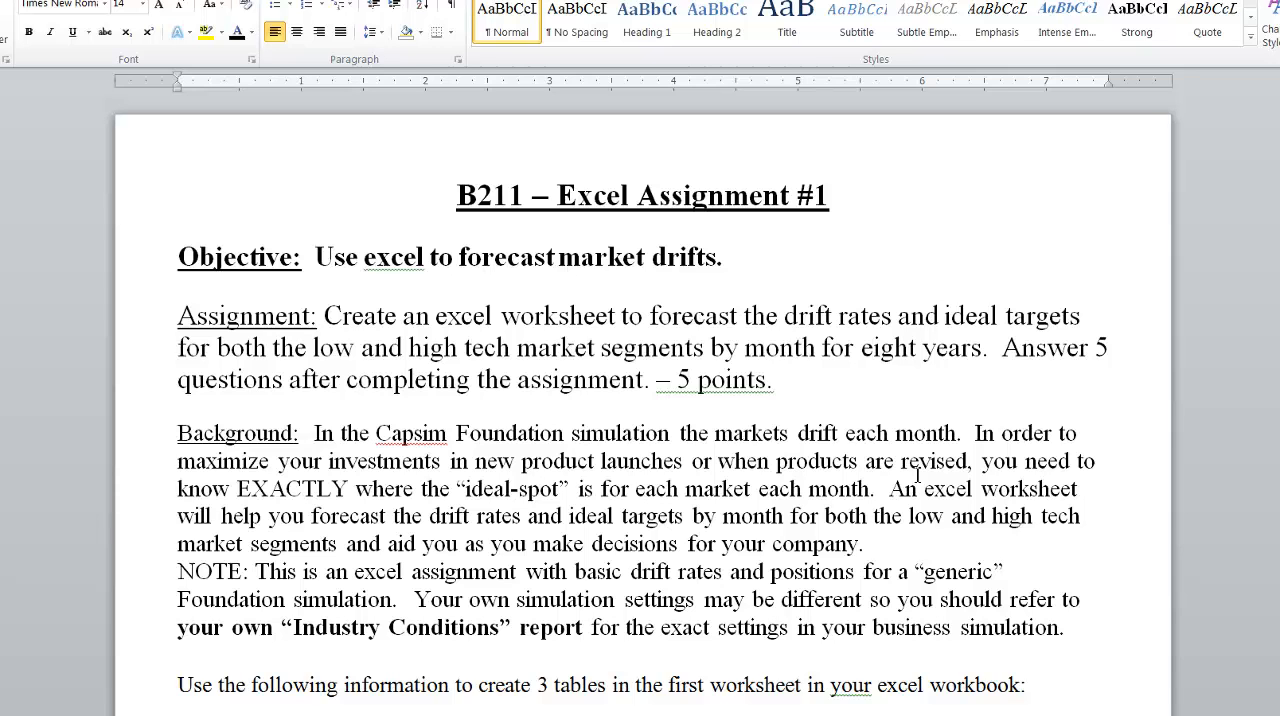
Switch to the Word assignment document and read the objective, background and Drift Rates section.
scroll(917, 476, "down", 10)
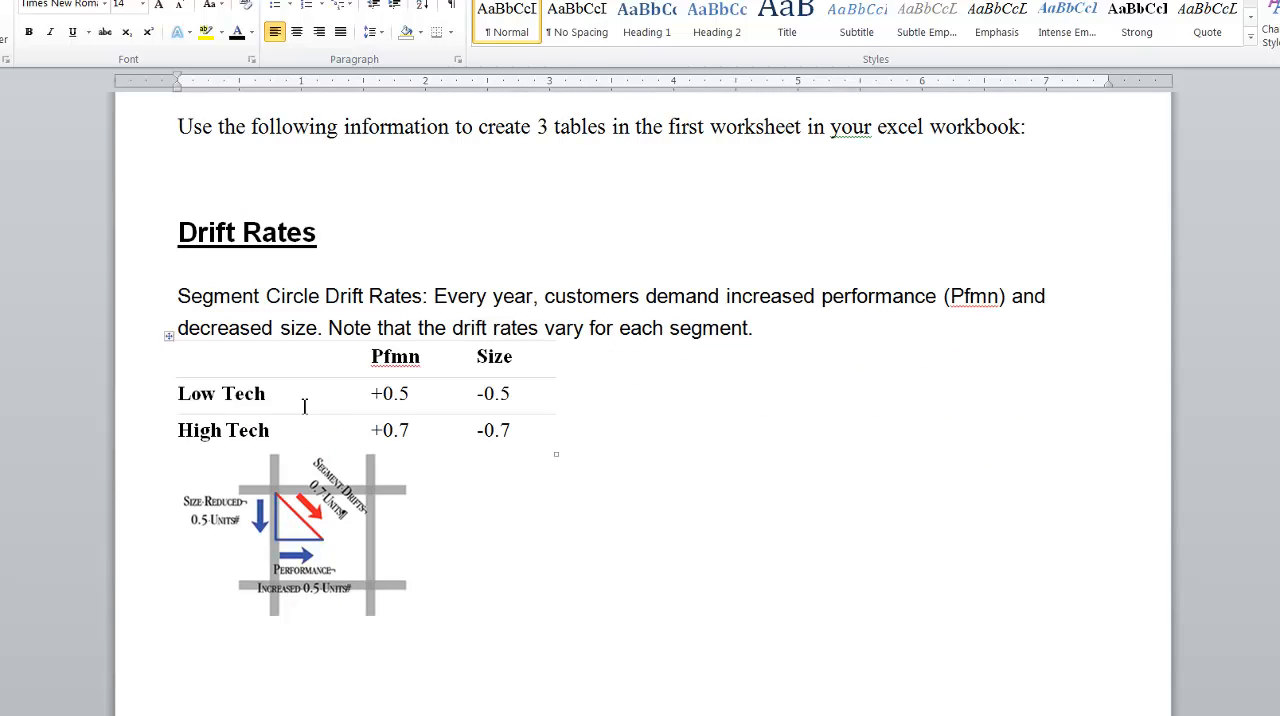
scroll(502, 432, "up", 5)
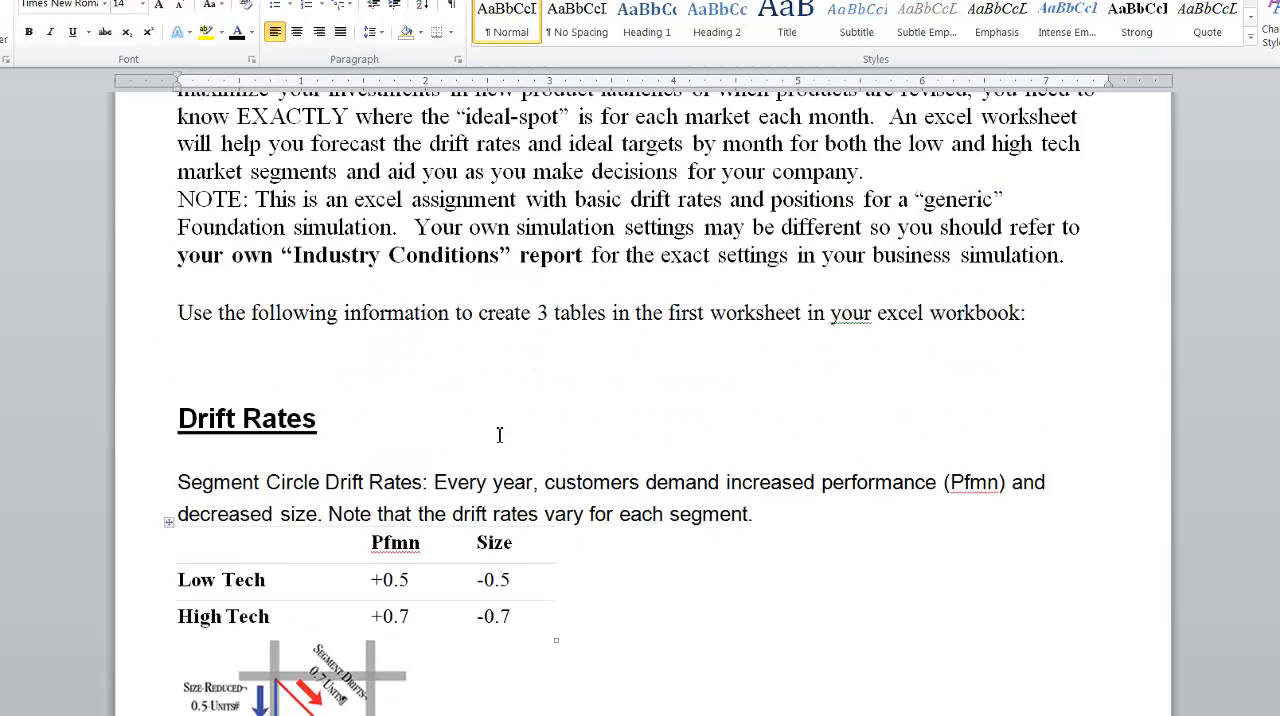
scroll(523, 400, "up", 4)
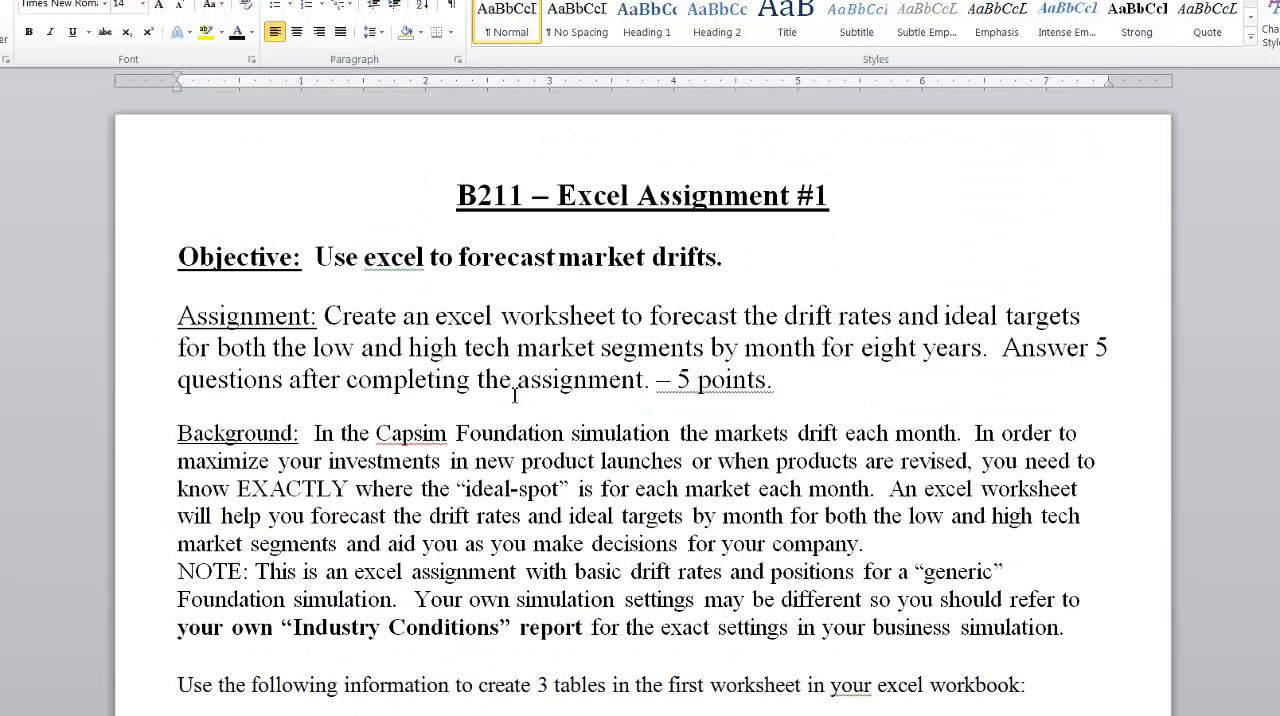
scroll(518, 392, "down", 5)
scroll(517, 390, "down", 7)
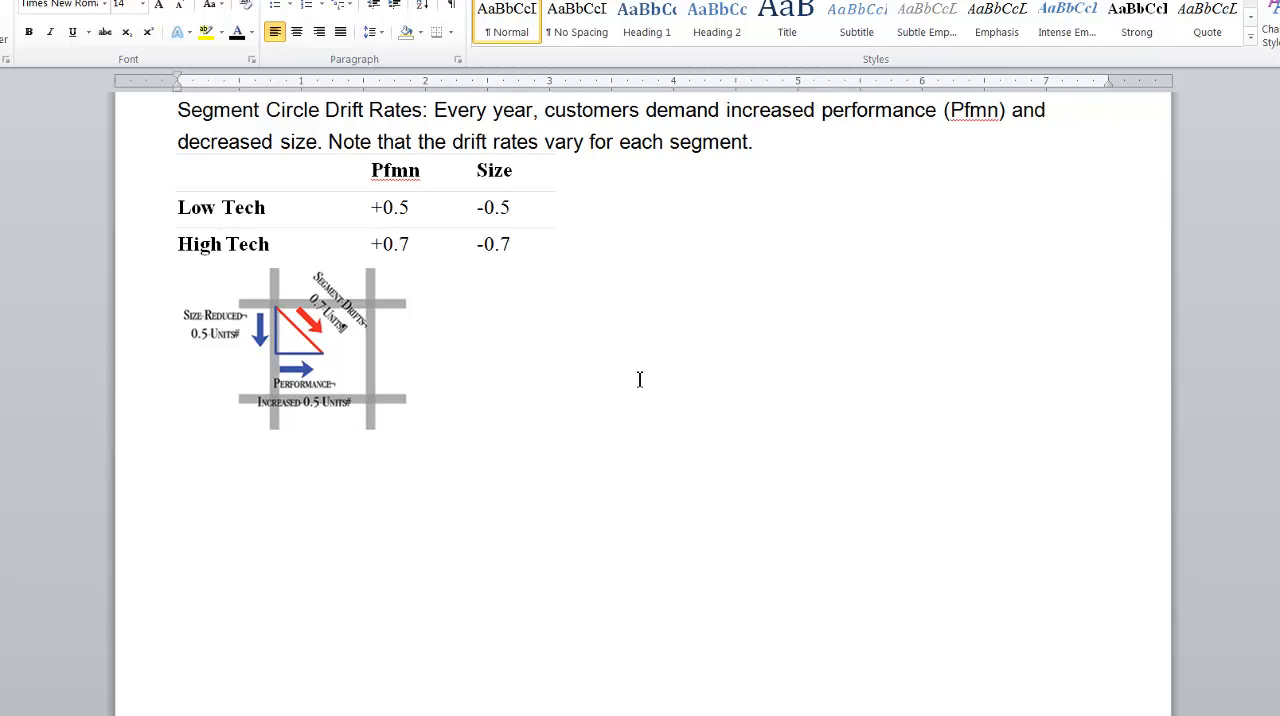
Examine the Segment Centers table of performance and size per round for the Low Tech and Hi Tech segments.
scroll(638, 386, "down", 12)
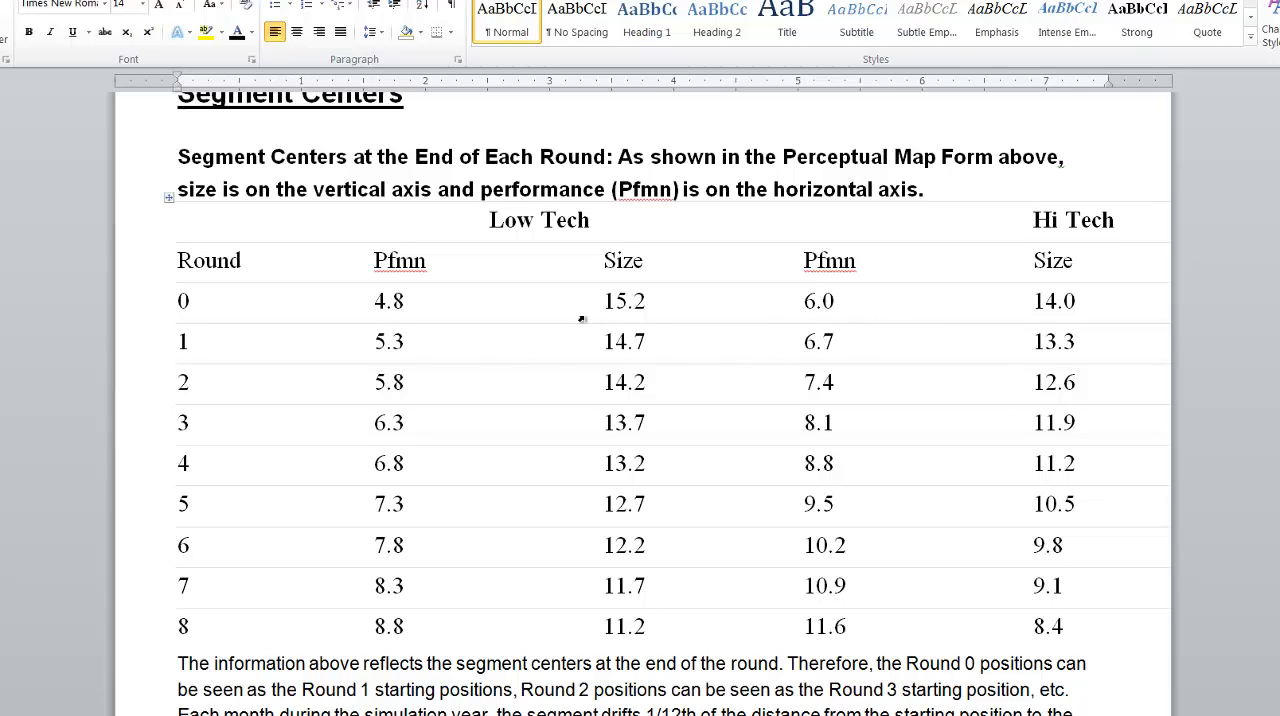
scroll(654, 323, "up", 20)
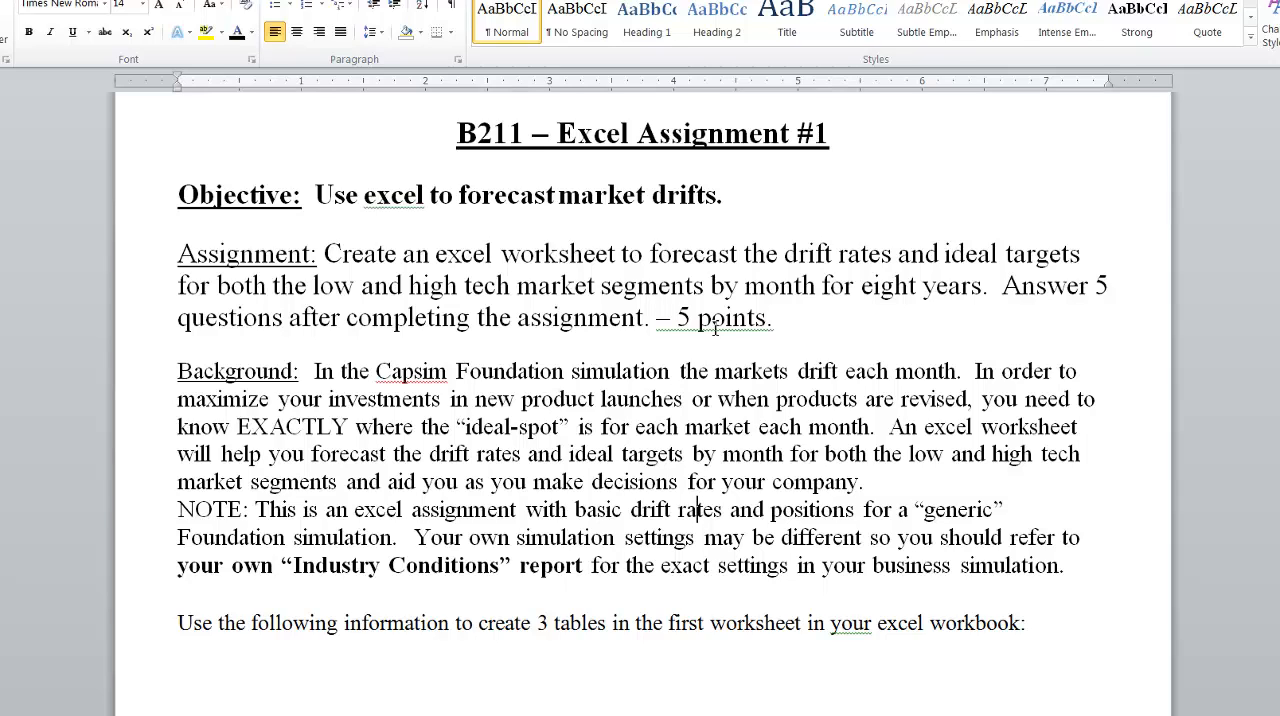
scroll(730, 326, "down", 20)
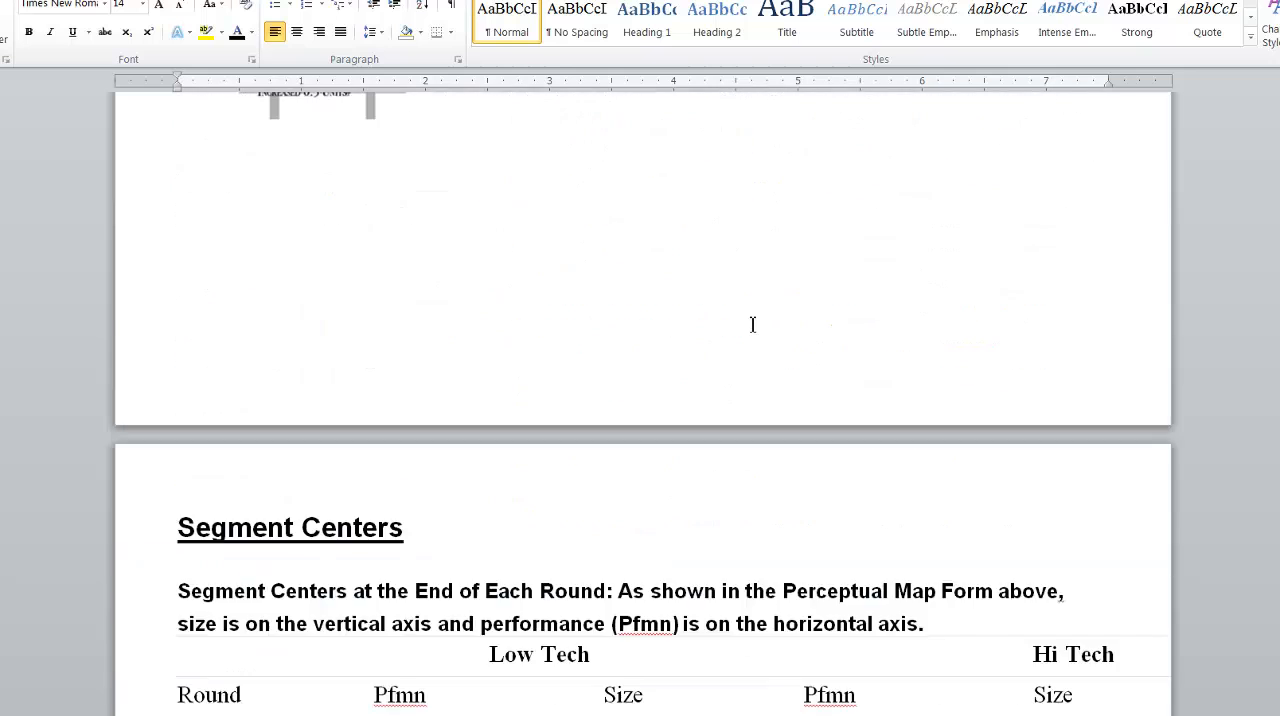
scroll(752, 324, "down", 5)
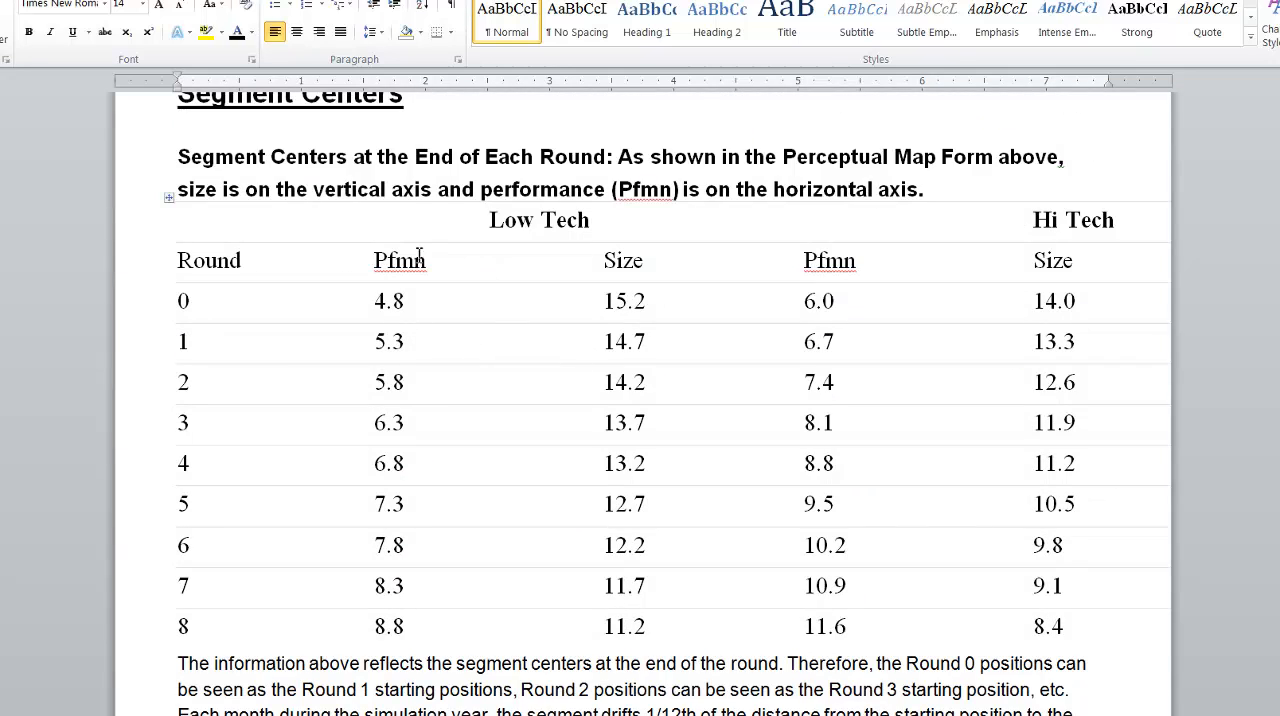
scroll(797, 274, "up", 1)
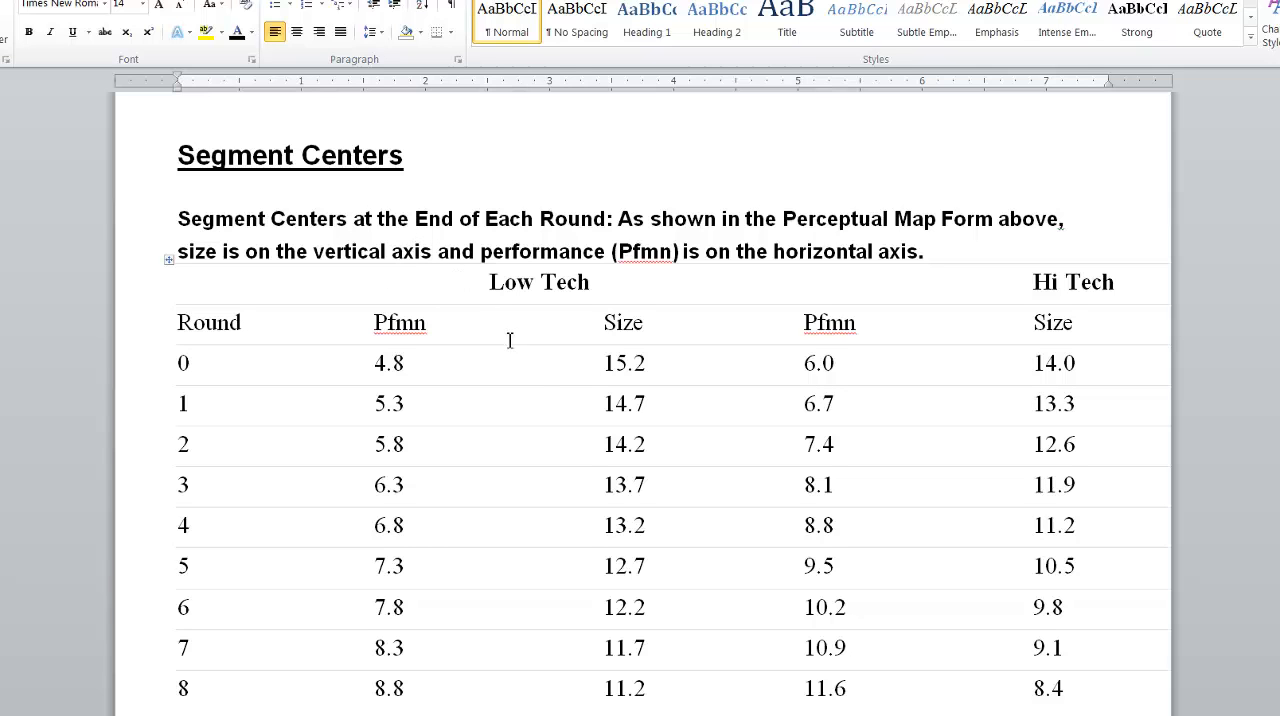
Read the Ideal Spots offsets and the assignment instructions, rechecking the Drift Rates and Segment Centers tables.
scroll(509, 341, "down", 3)
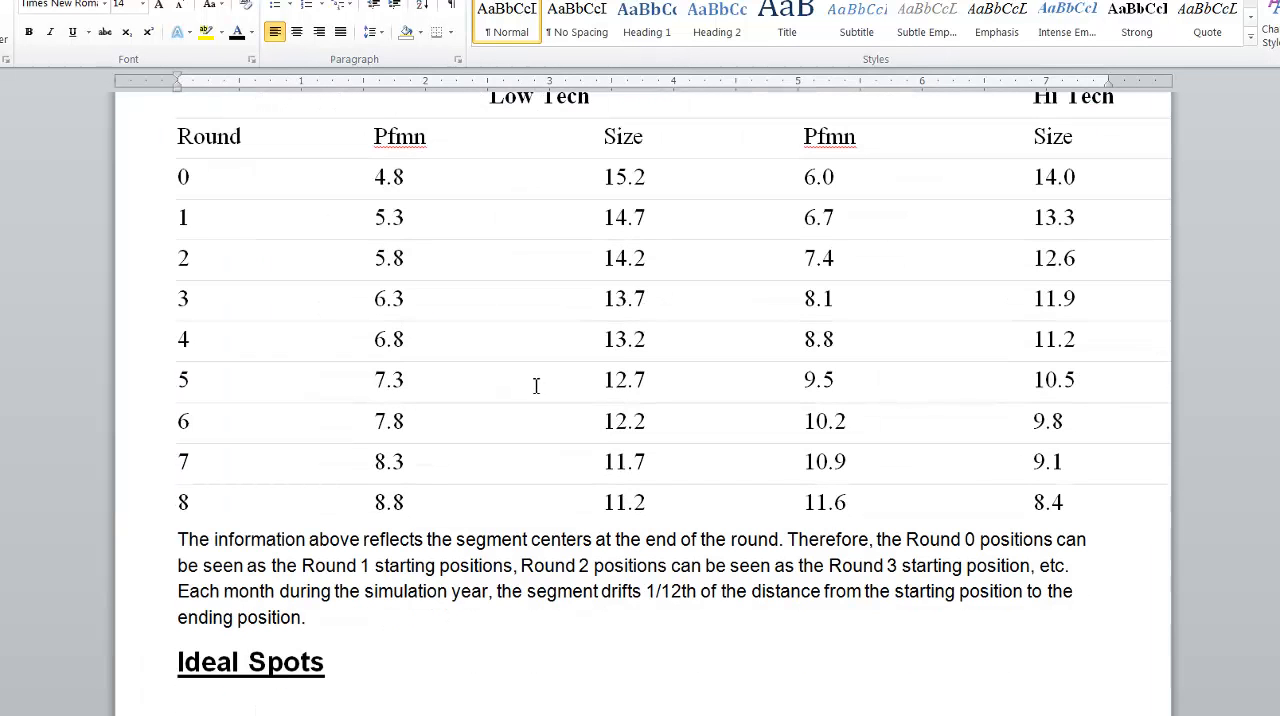
scroll(524, 368, "down", 7)
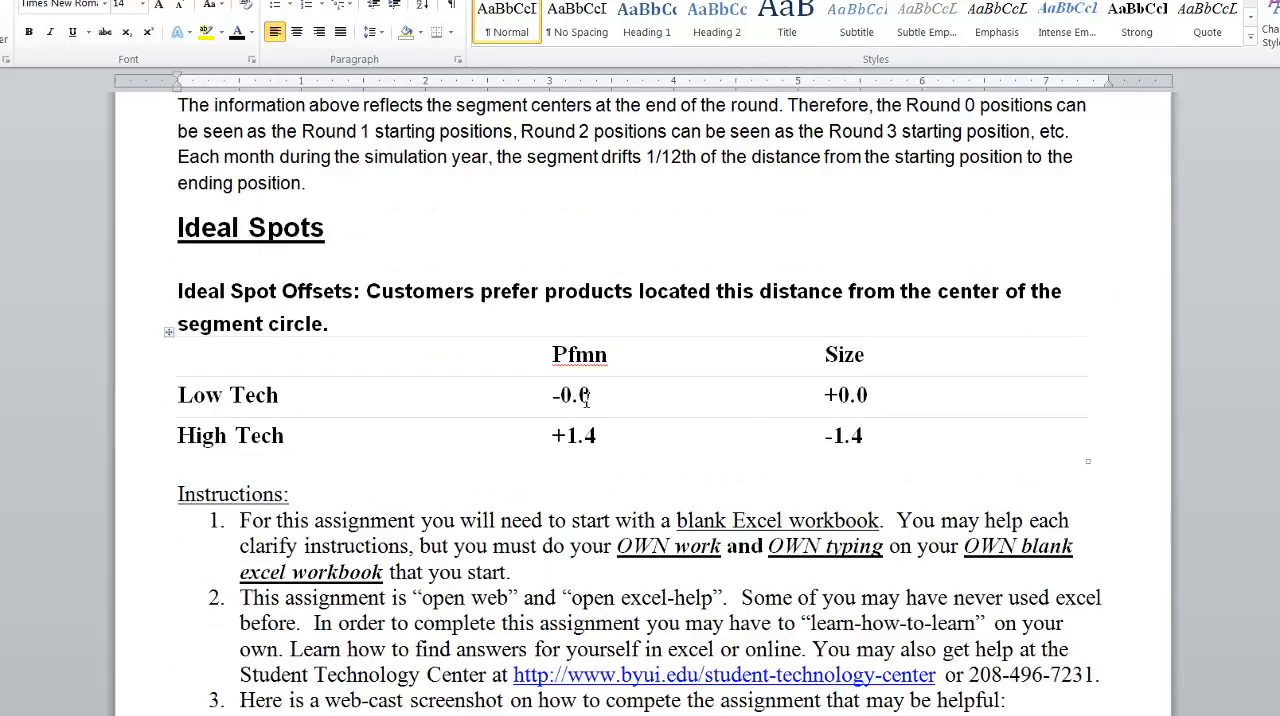
scroll(587, 399, "up", 5)
scroll(586, 399, "down", 6)
scroll(572, 382, "up", 13)
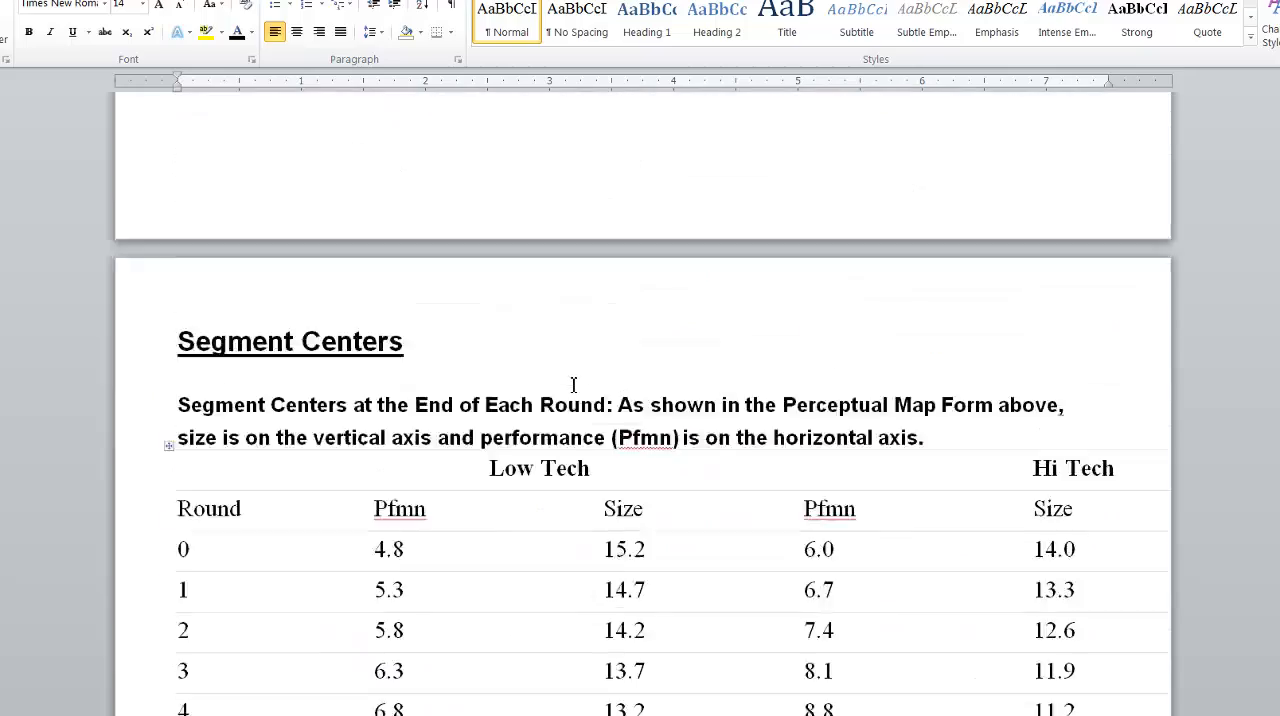
scroll(570, 382, "up", 18)
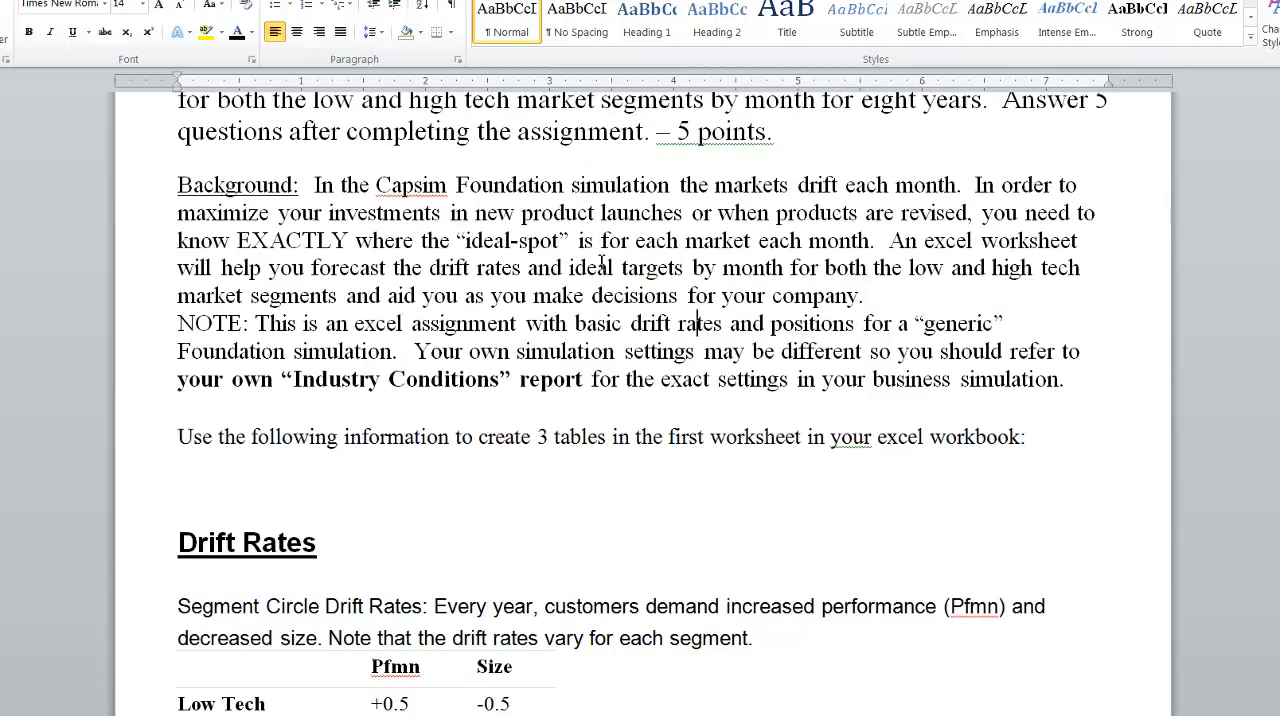
scroll(602, 262, "up", 4)
scroll(615, 330, "down", 12)
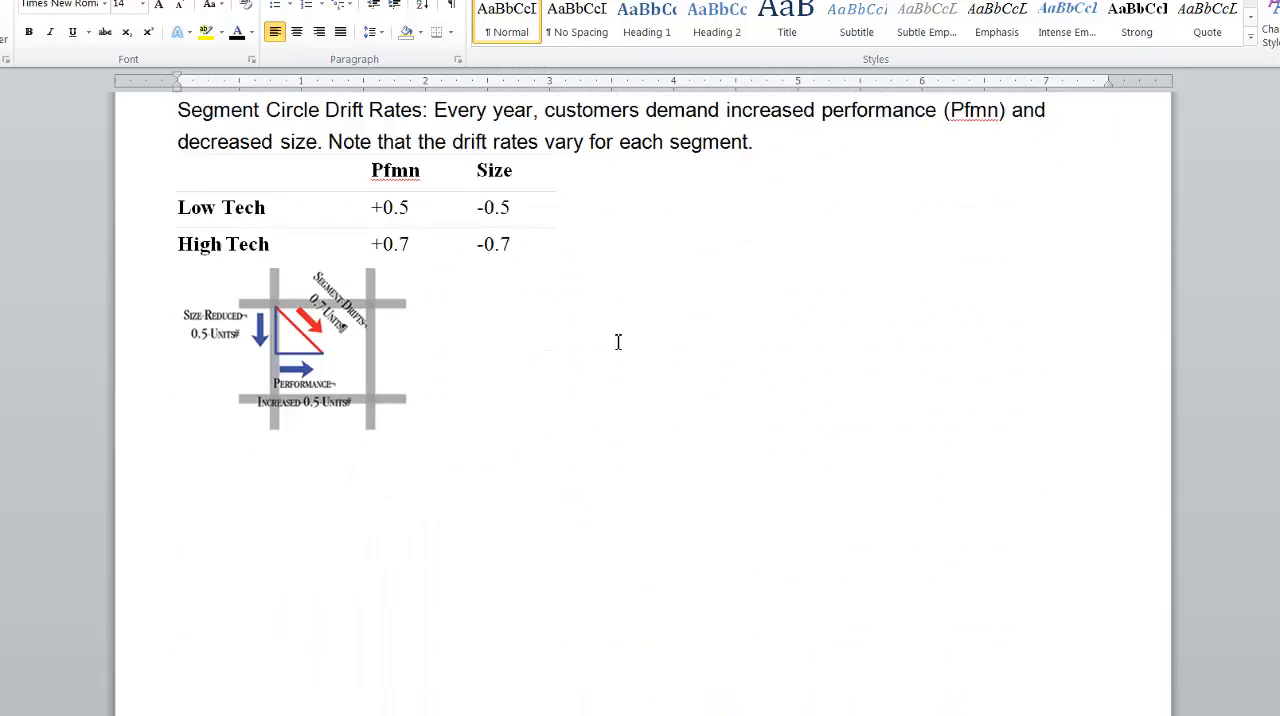
scroll(618, 342, "down", 16)
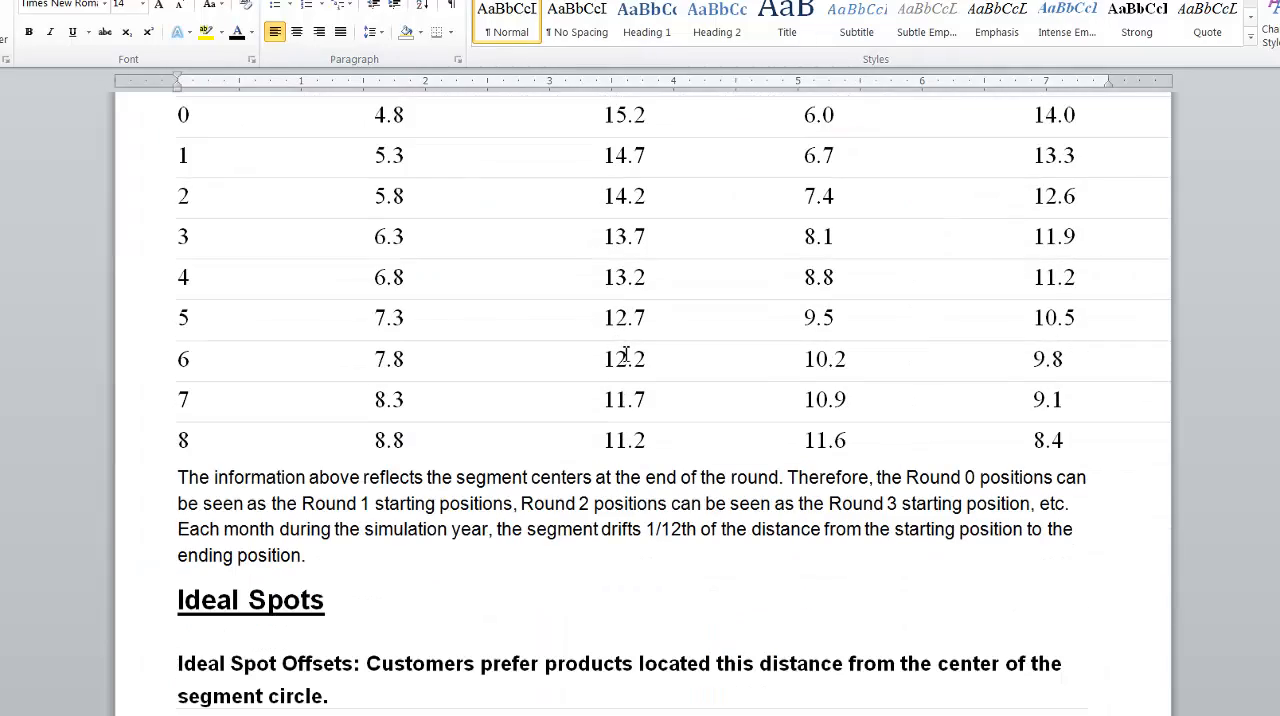
scroll(621, 364, "down", 3)
scroll(647, 404, "down", 5)
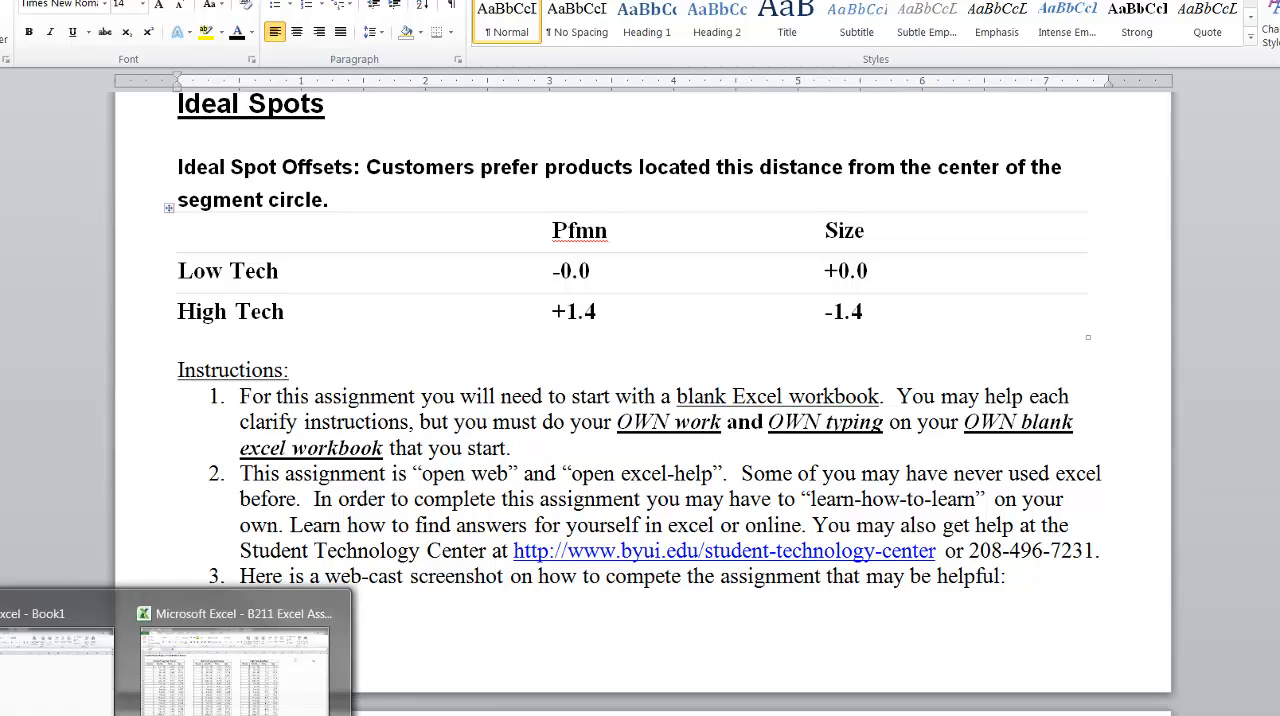
Switch back to the Book1 workbook in Excel and view the Excel Help window.
left_click(55, 655)
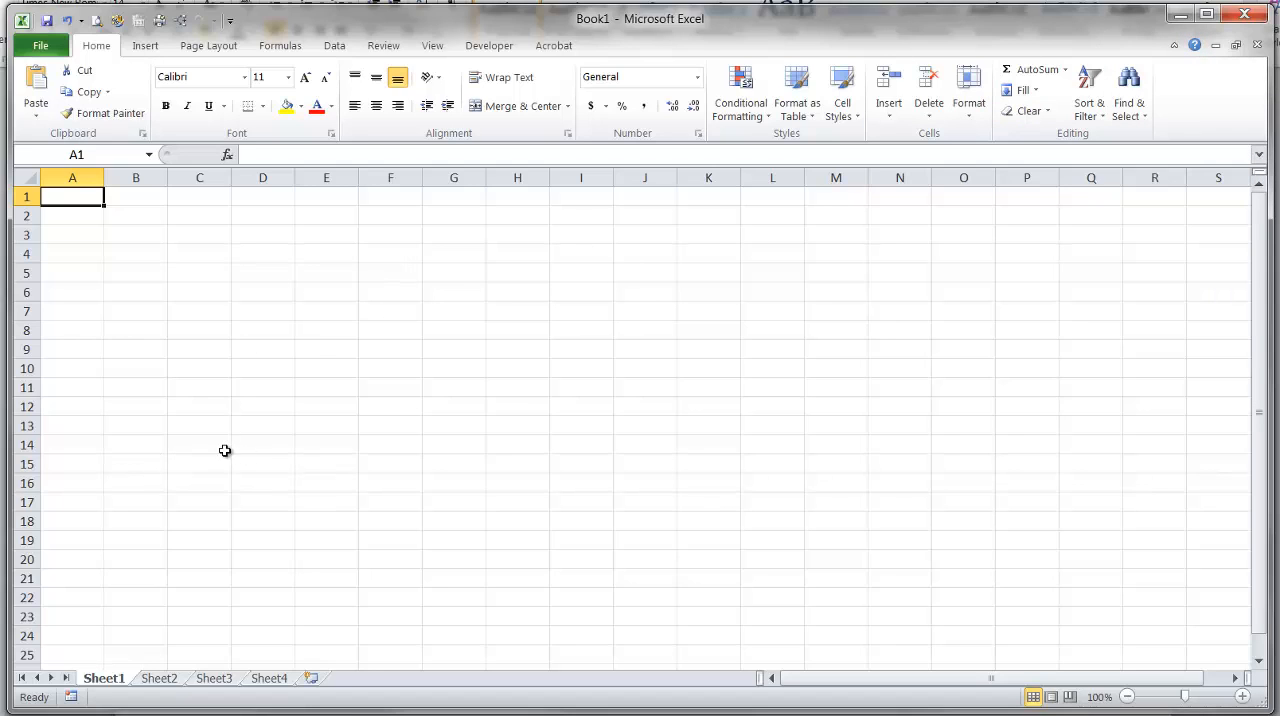
key("F1")
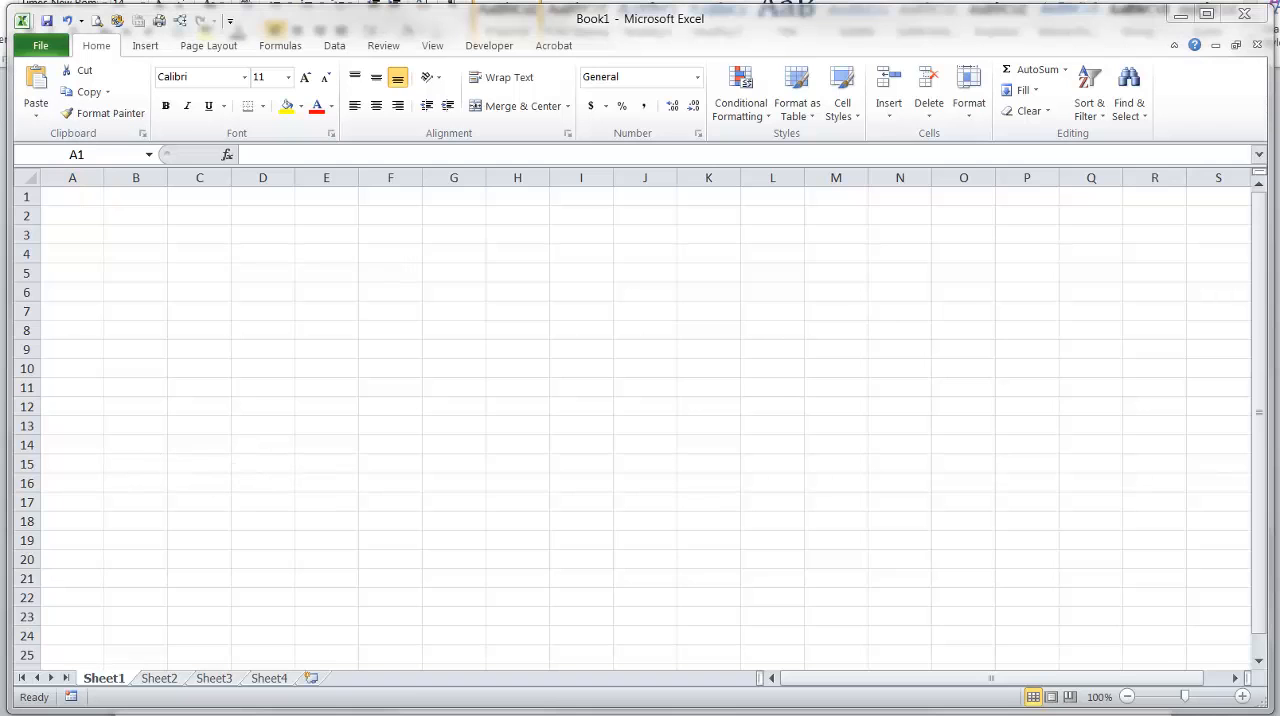
left_click_drag(0, 177, 612, 177)
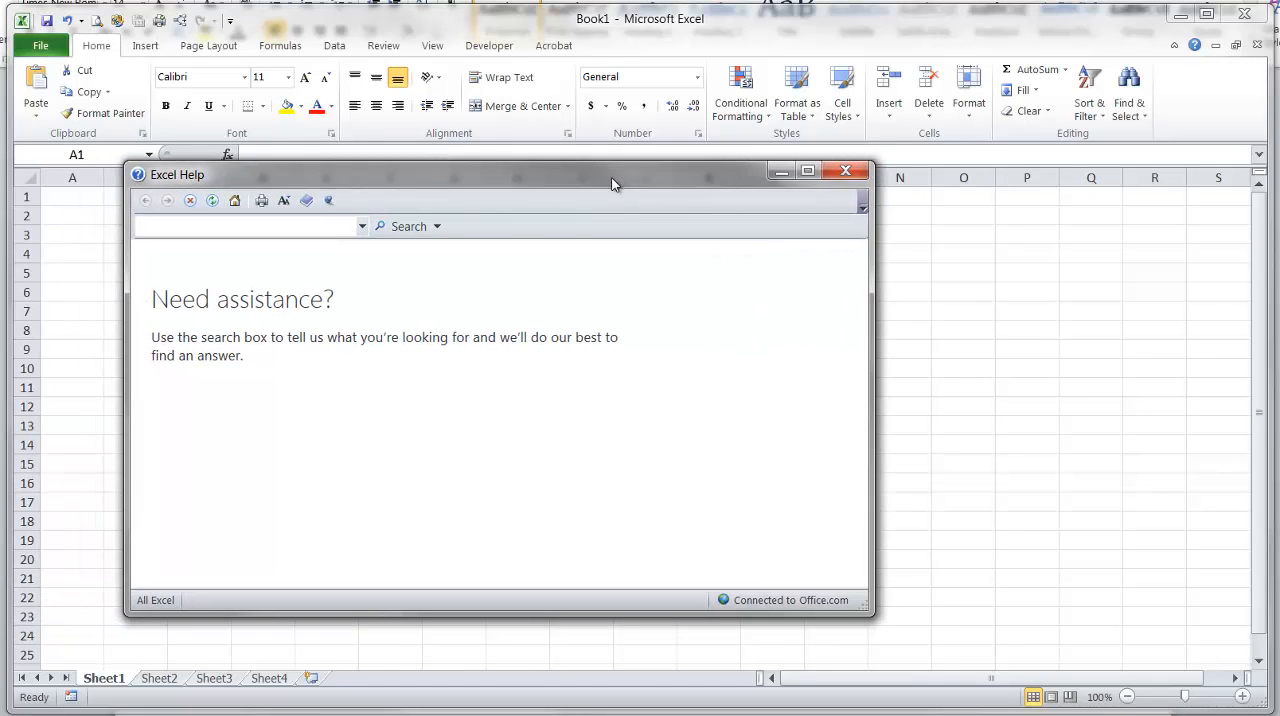
Close Excel Help, switch to the Word assignment and copy the title "Capsim Market Segment Drift Rates by Month" from instruction 4.
left_click(852, 171)
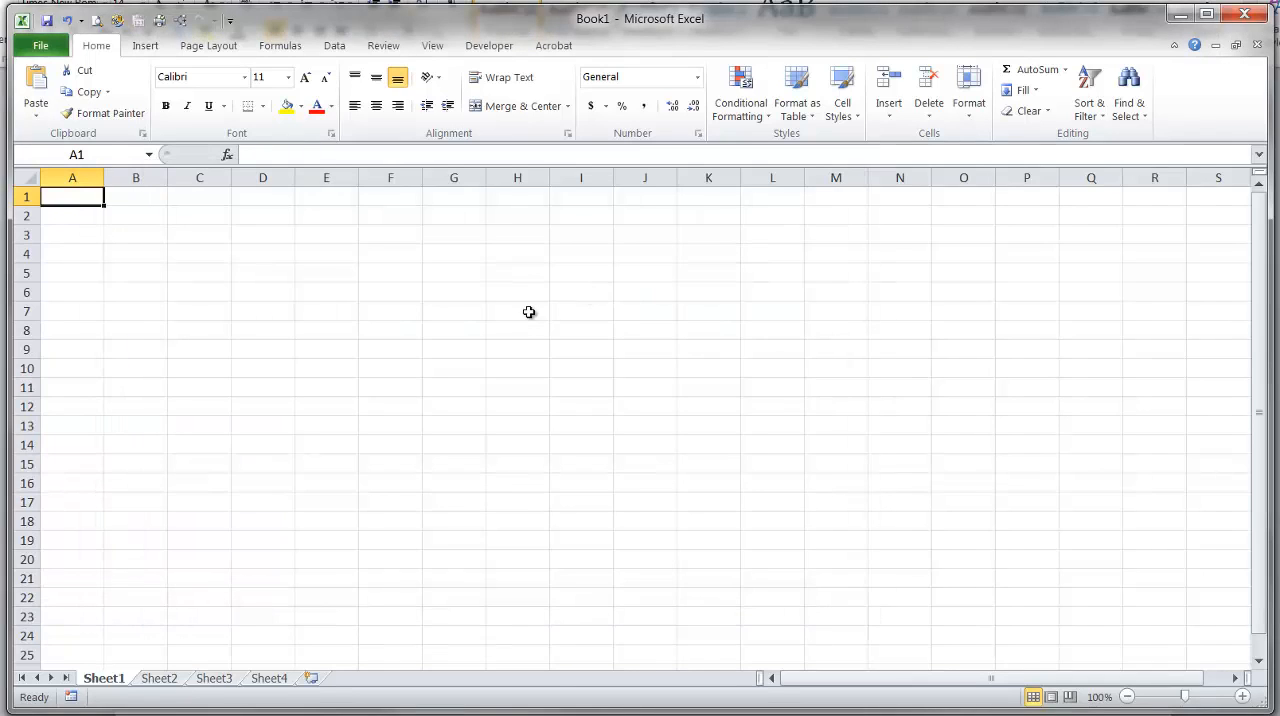
left_click(300, 715)
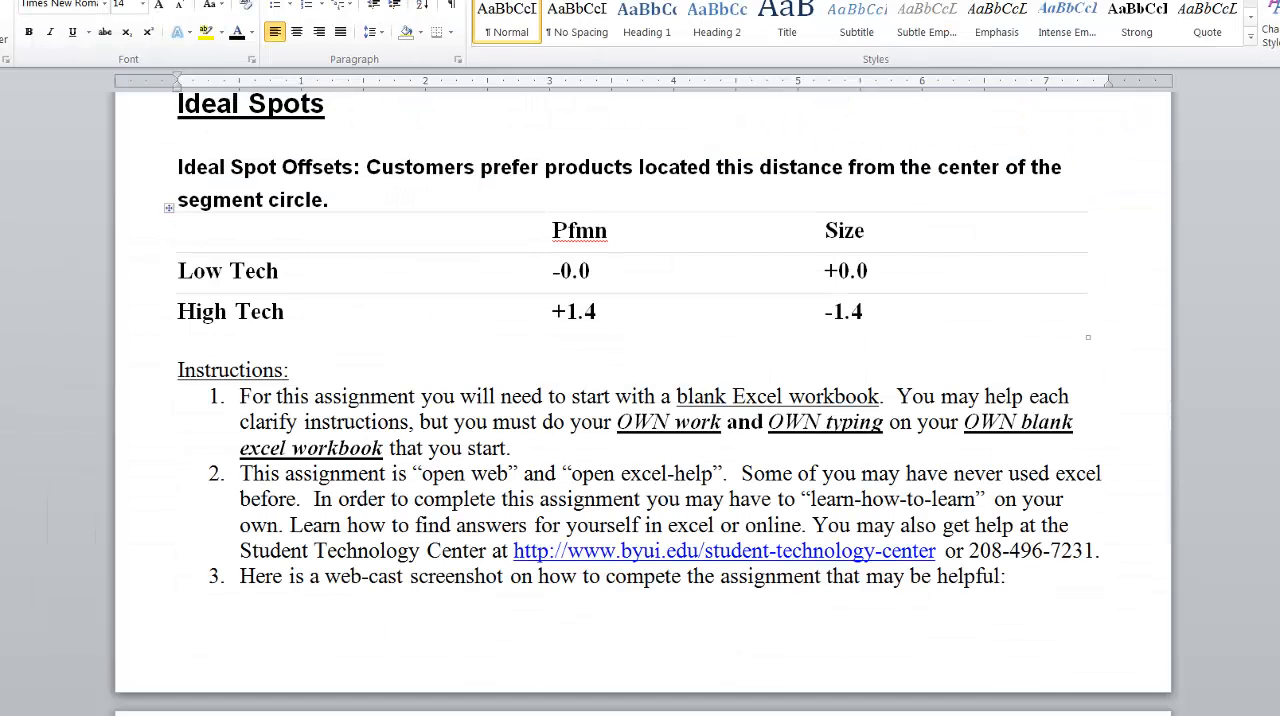
scroll(502, 455, "down", 3)
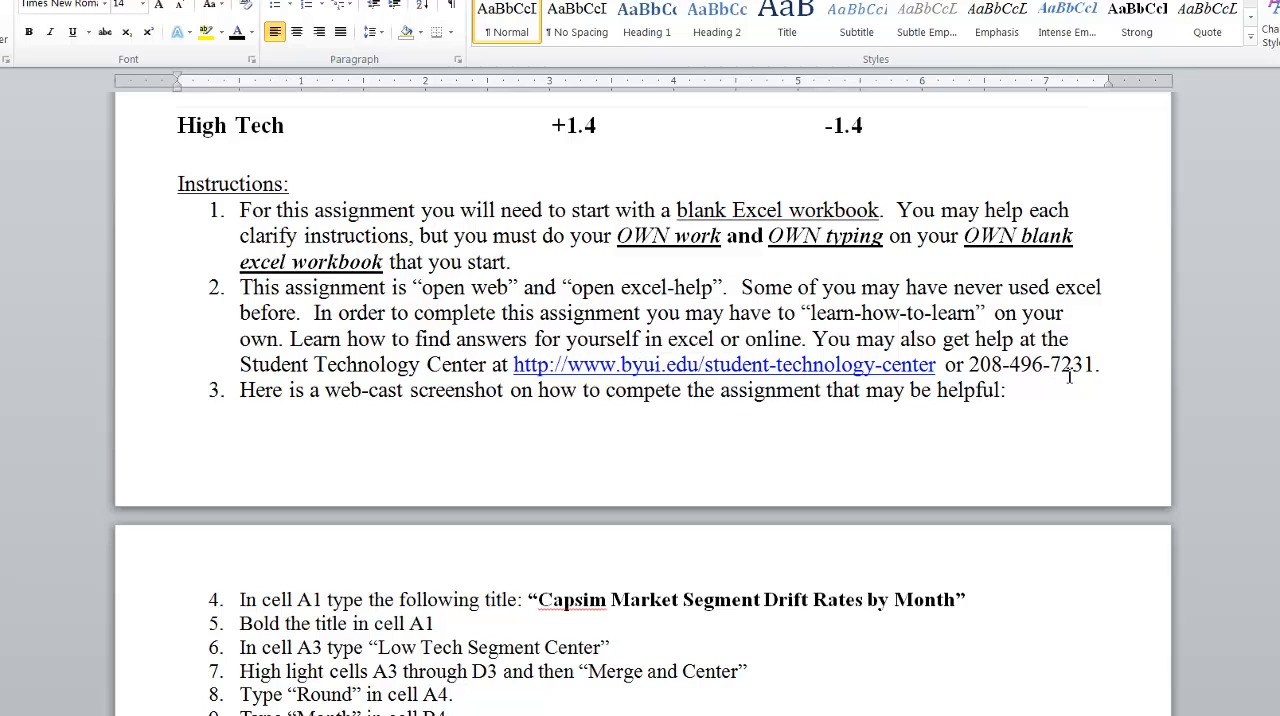
scroll(1028, 380, "down", 6)
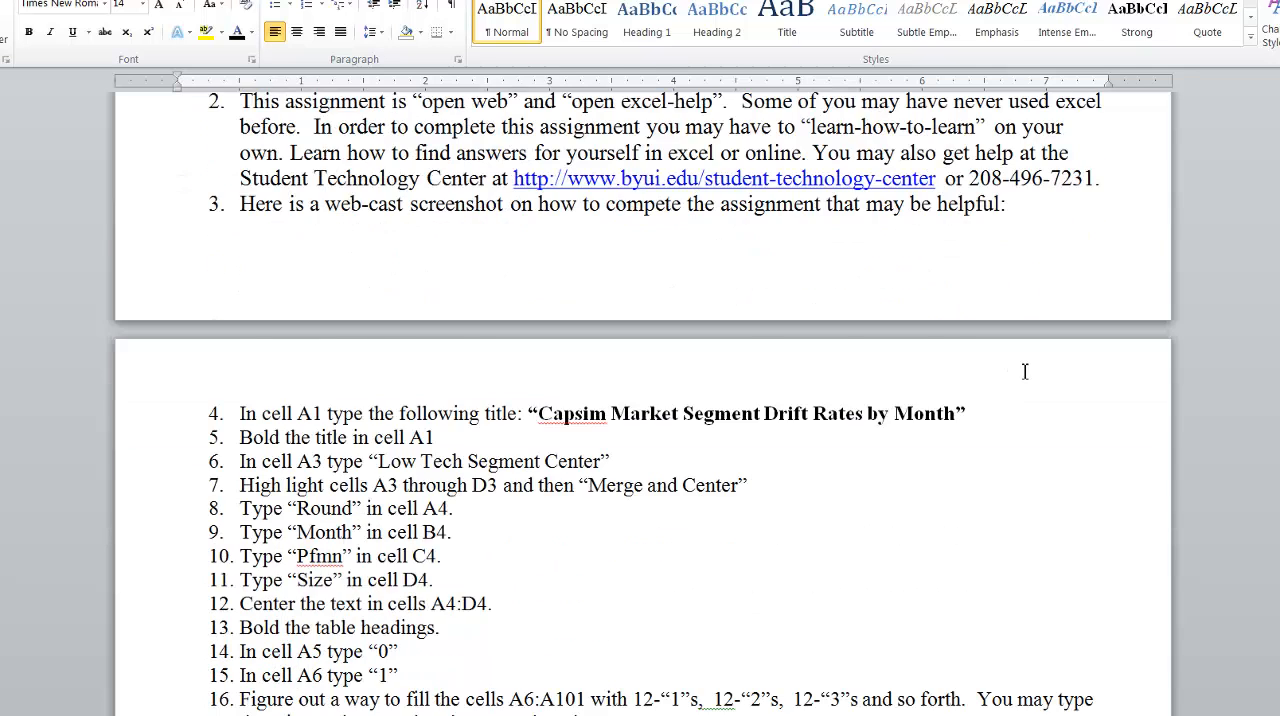
left_click_drag(540, 289, 927, 300)
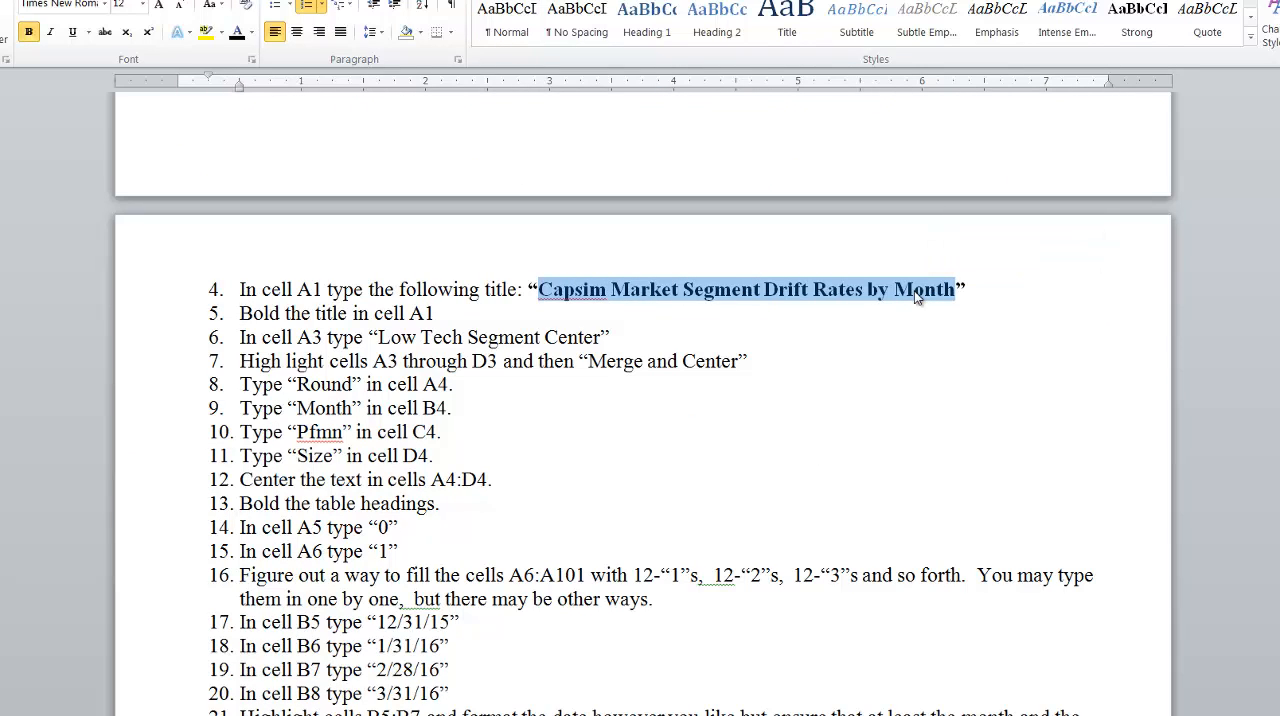
right_click(638, 290)
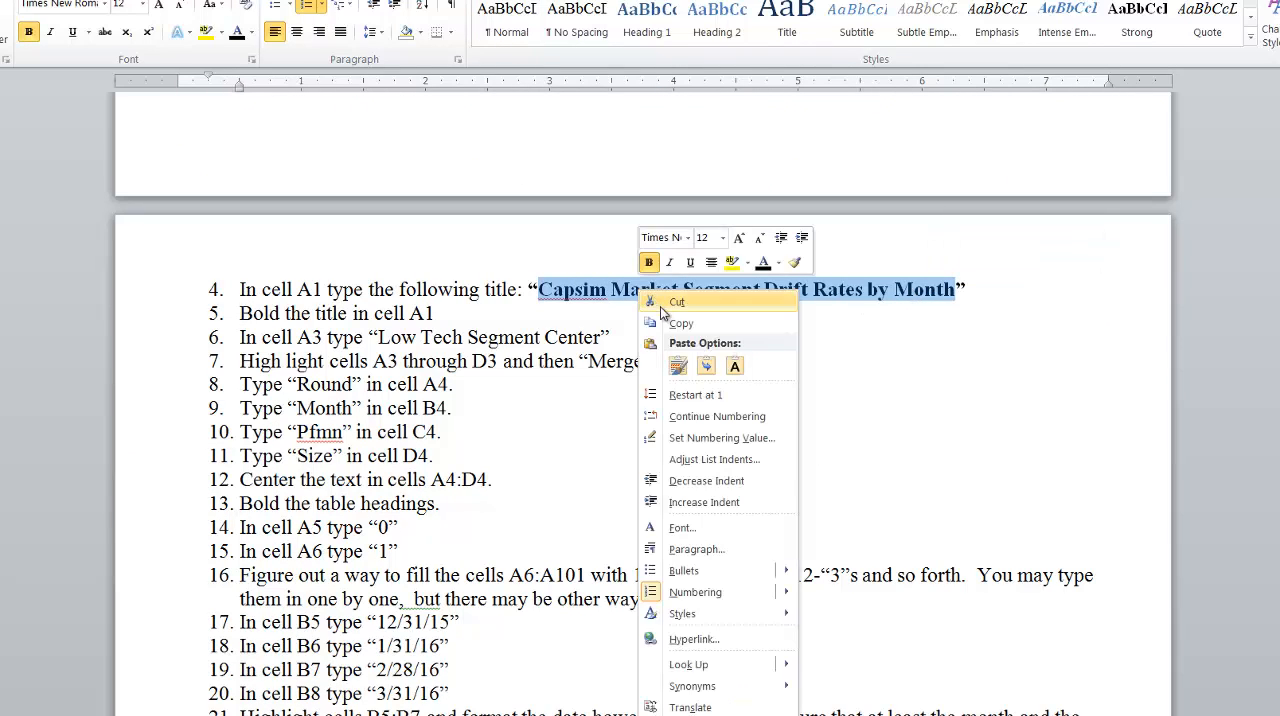
left_click(672, 328)
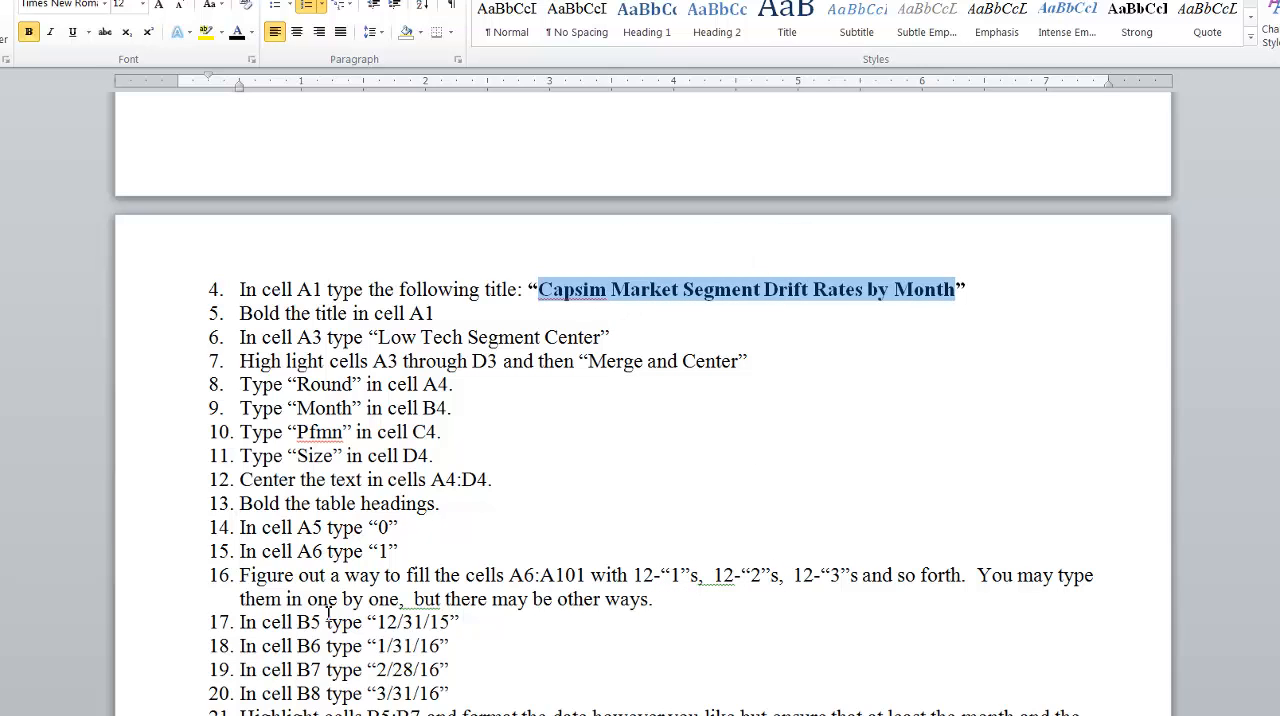
Switch back to the Book1 workbook in Excel and paste the copied title as plain text into cell A1.
left_click(130, 714)
left_click(54, 691)
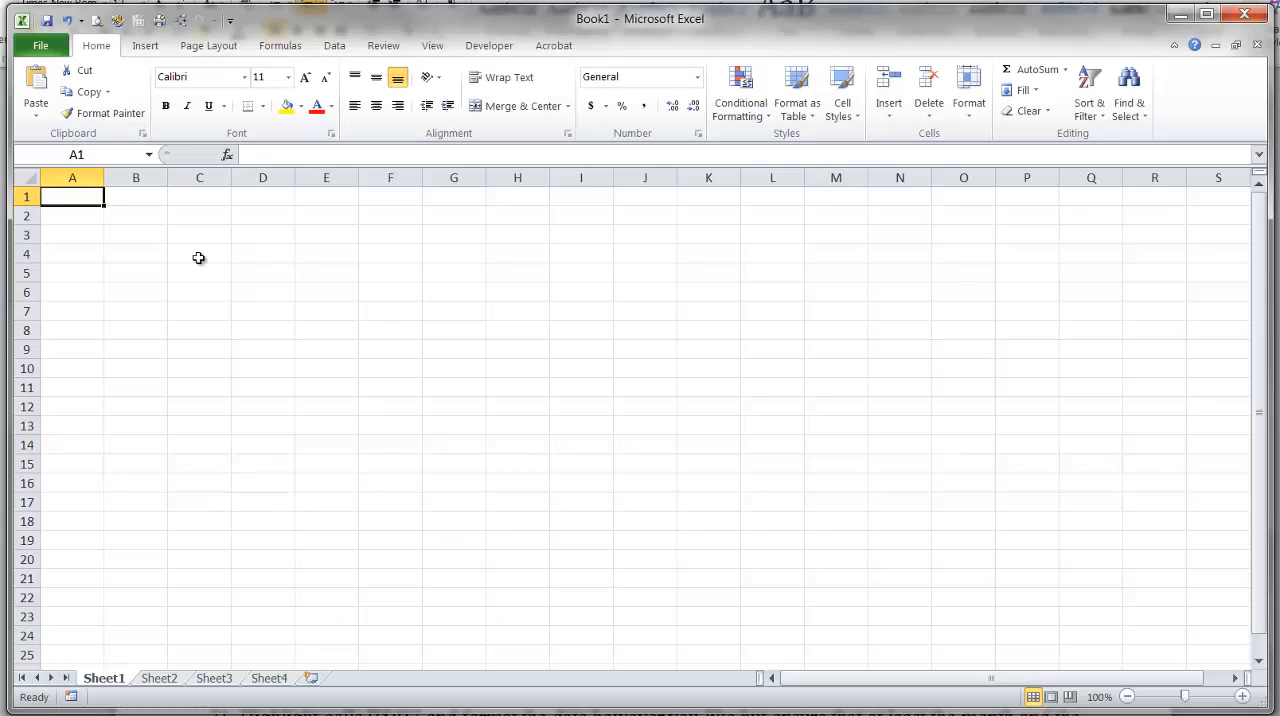
left_click(263, 157)
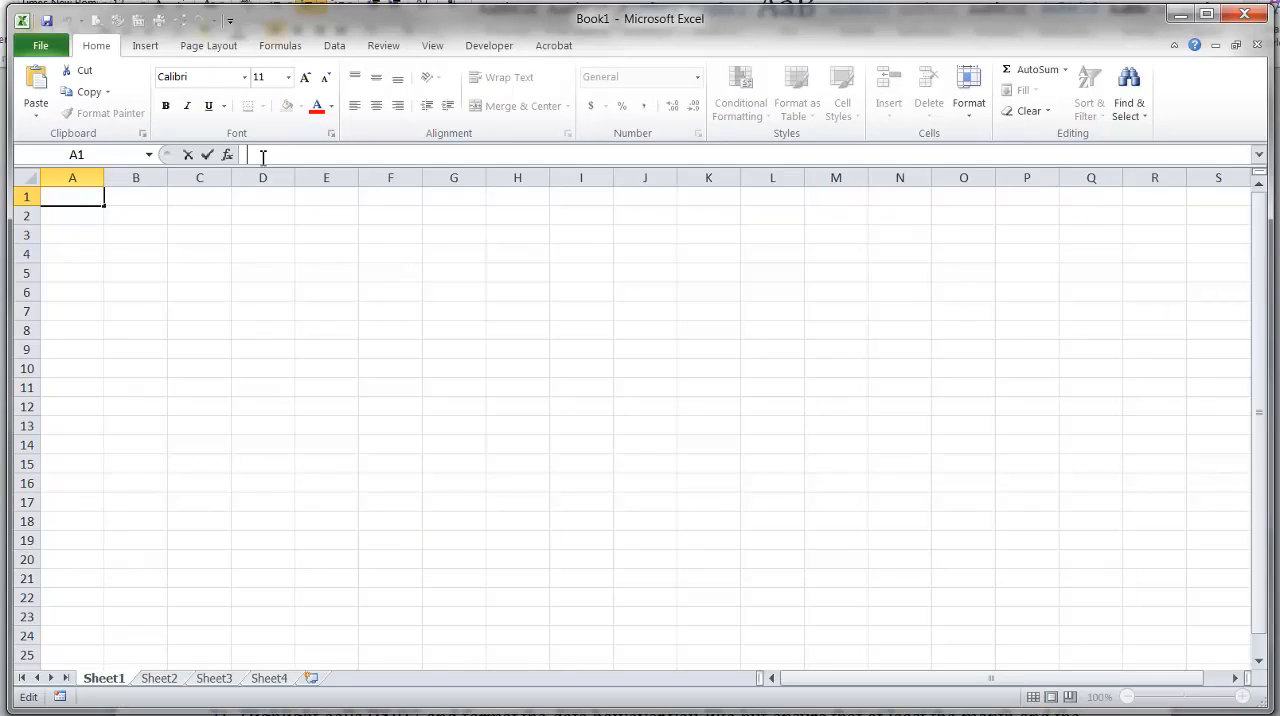
left_click(90, 216)
left_click(78, 197)
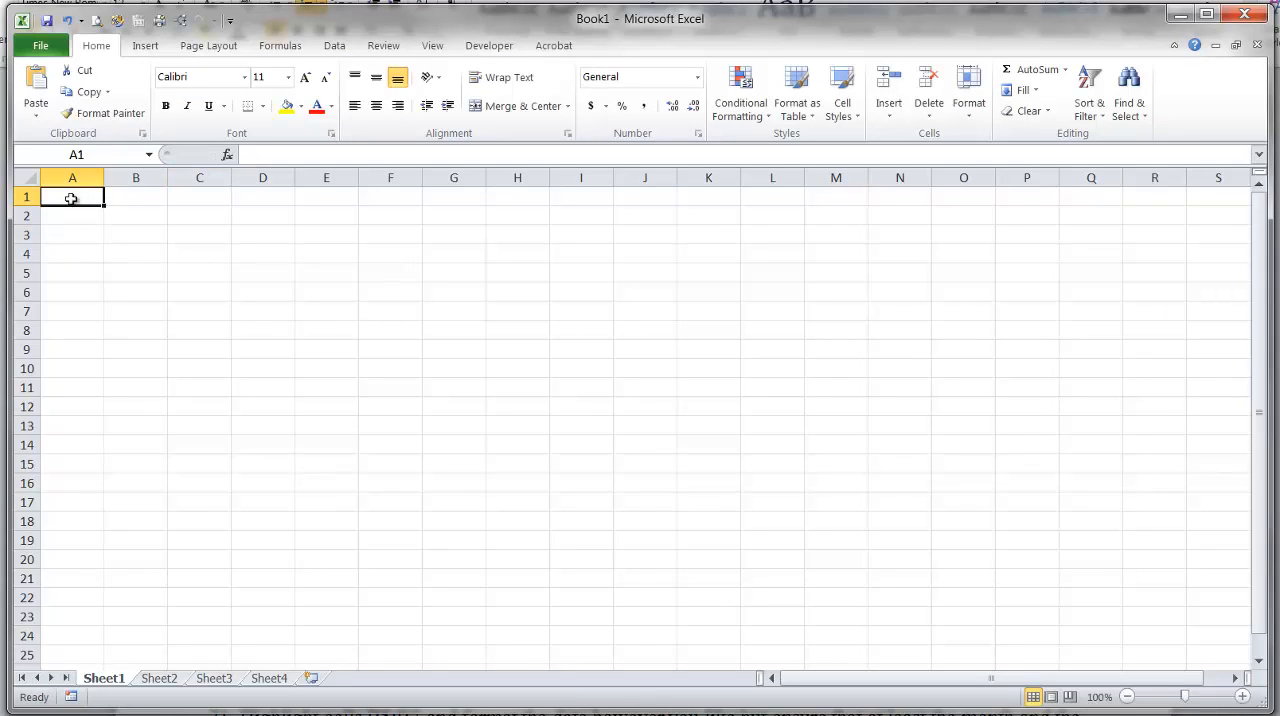
left_click(254, 155)
key("ctrl+v")
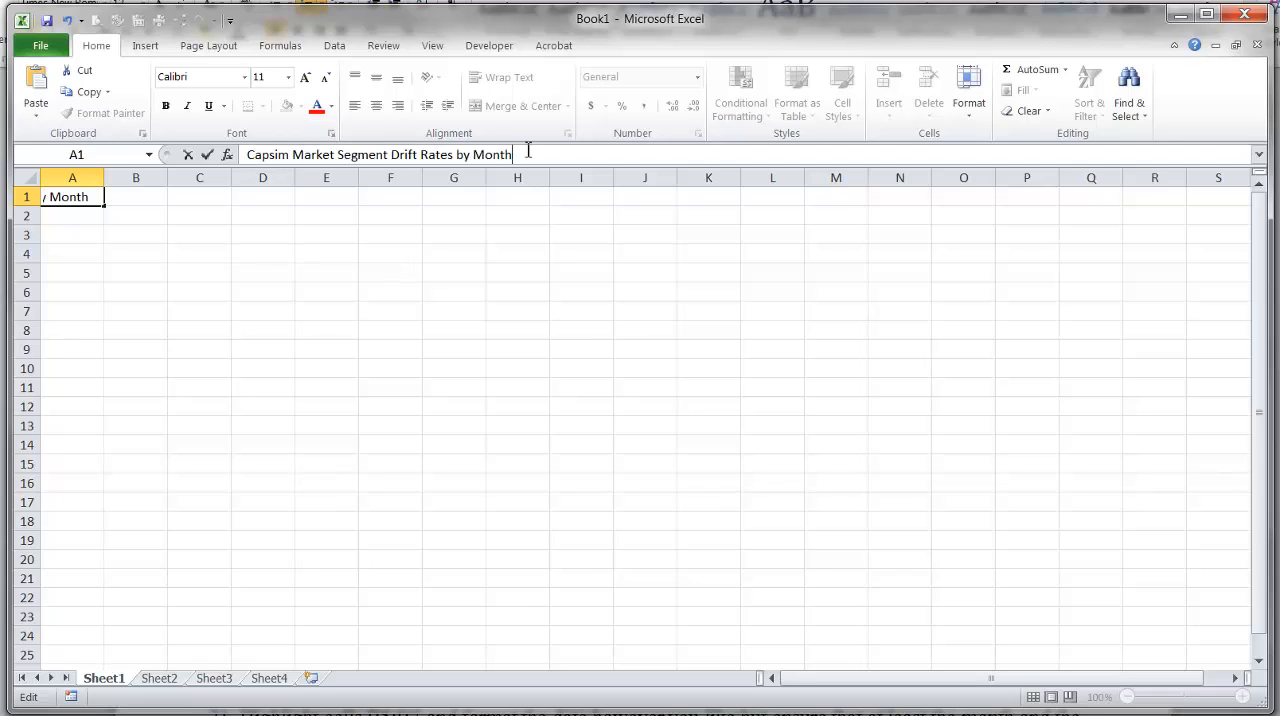
Cut the title text out of cell A1 and paste it back into the same cell.
key("shift+Home")
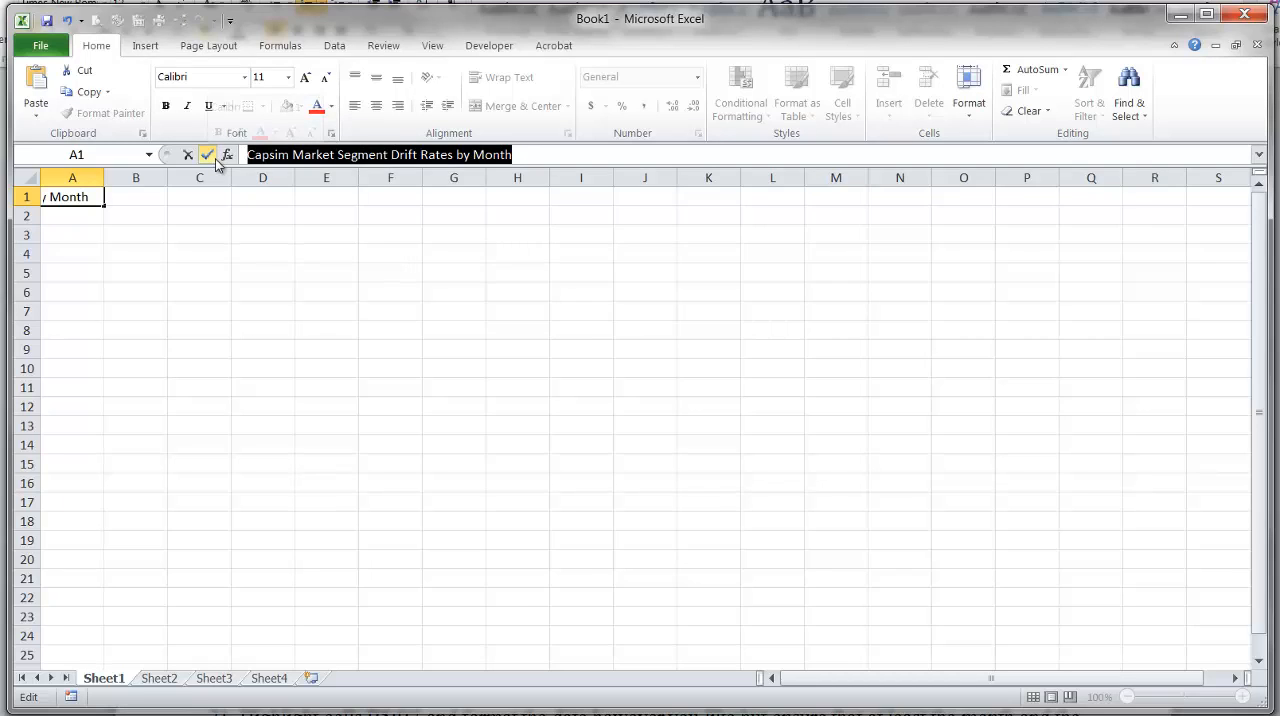
key("ctrl+x")
left_click(40, 86)
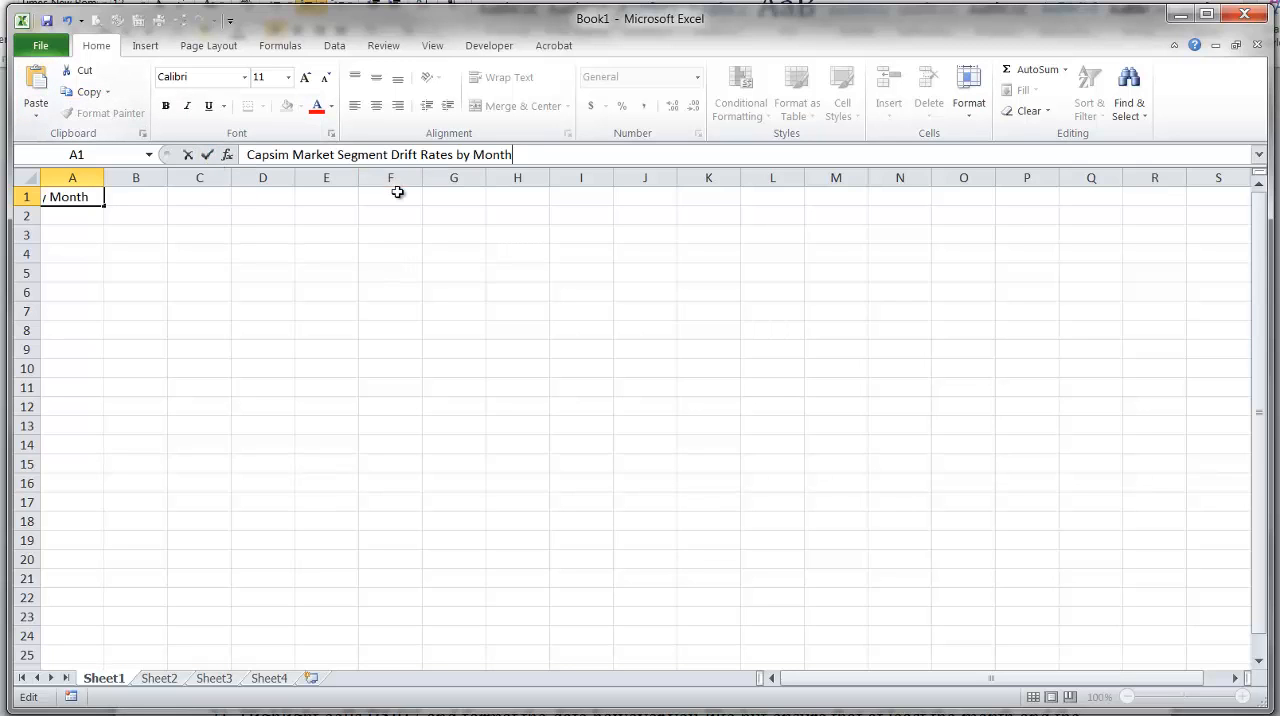
key("Return")
Check the Word instructions and make the title in cell A1 bold.
left_click(62, 198)
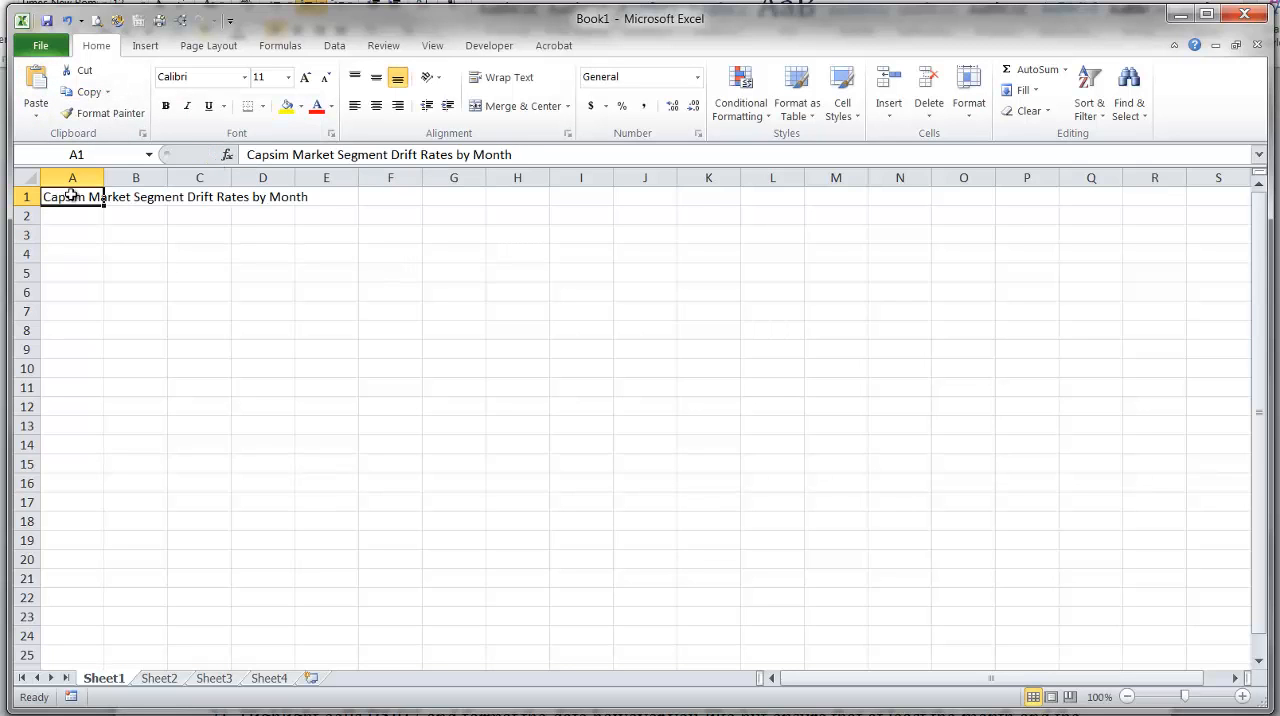
key("alt+Tab")
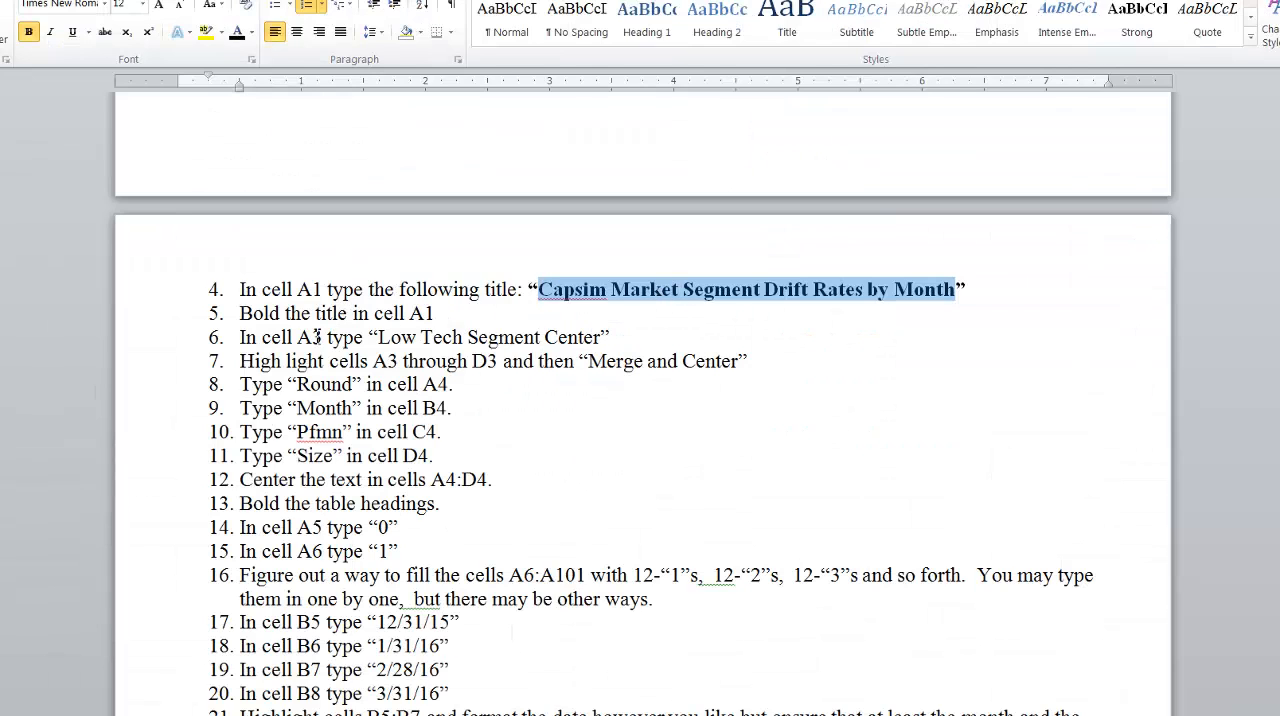
key("alt+Tab")
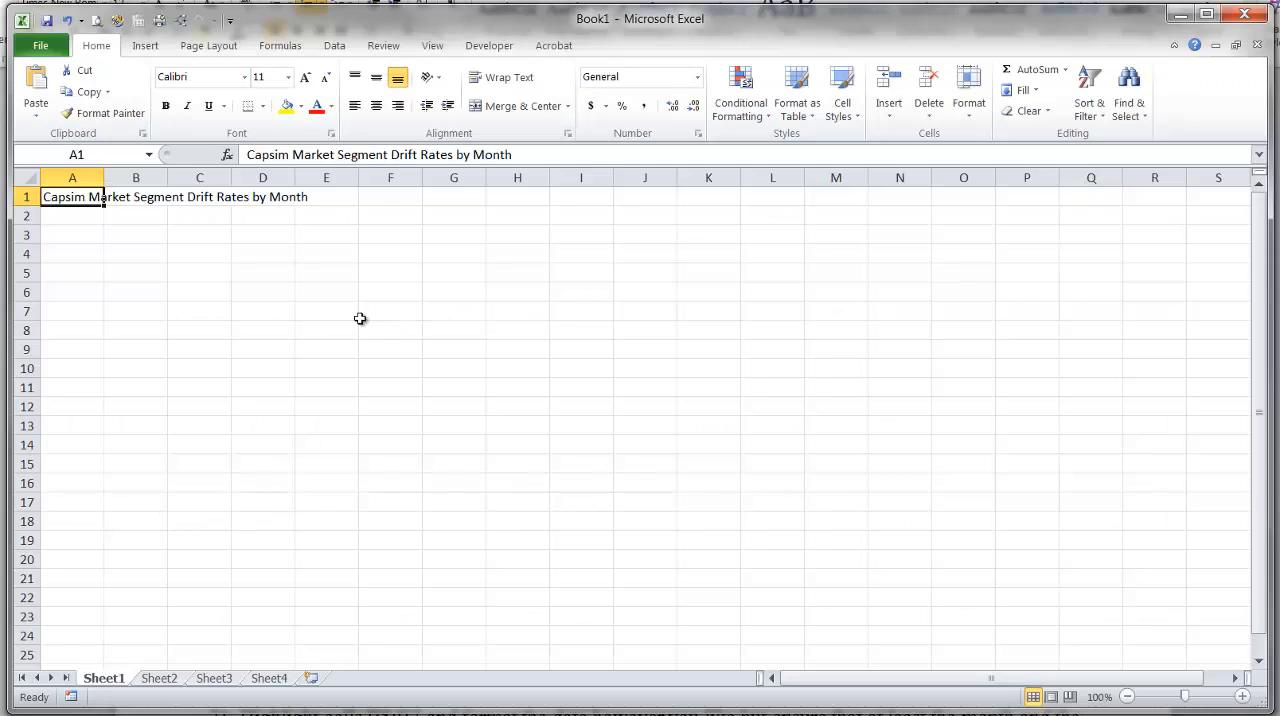
left_click(167, 108)
Copy "Low Tech Segment Center" from instruction 6 in the Word assignment and paste it into cell A3 in Excel.
key("alt+Tab")
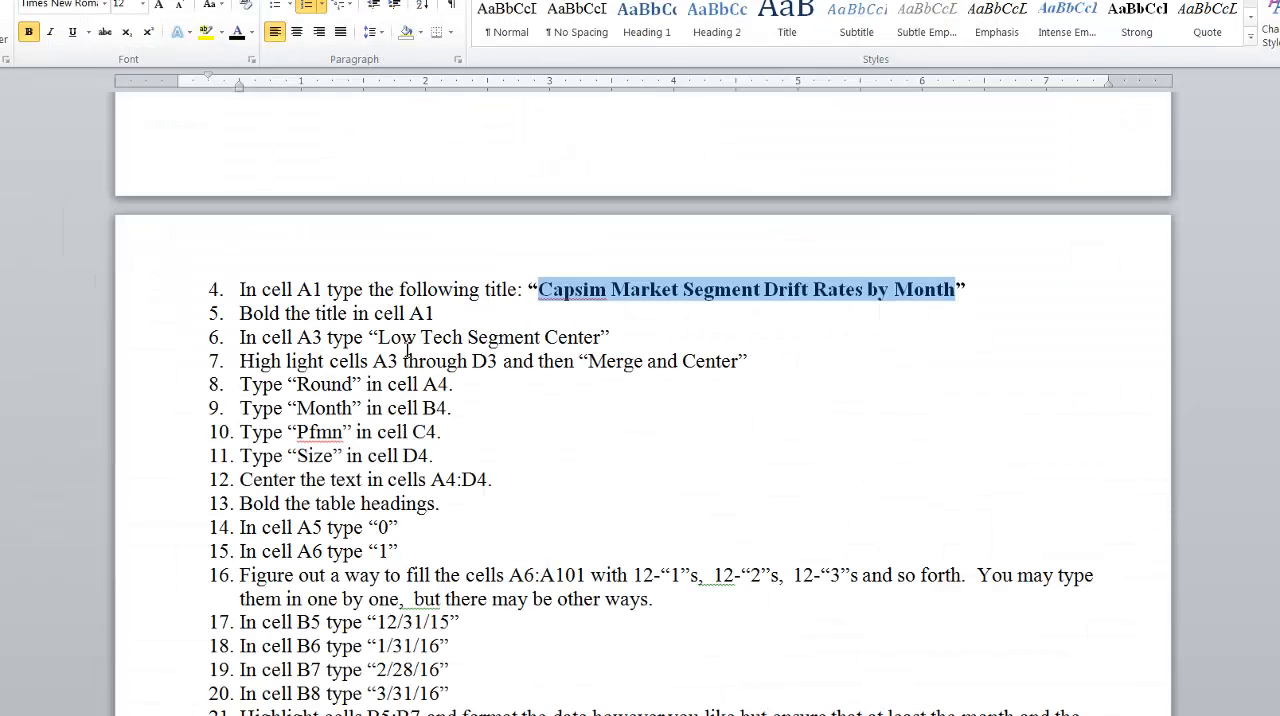
left_click_drag(378, 337, 600, 339)
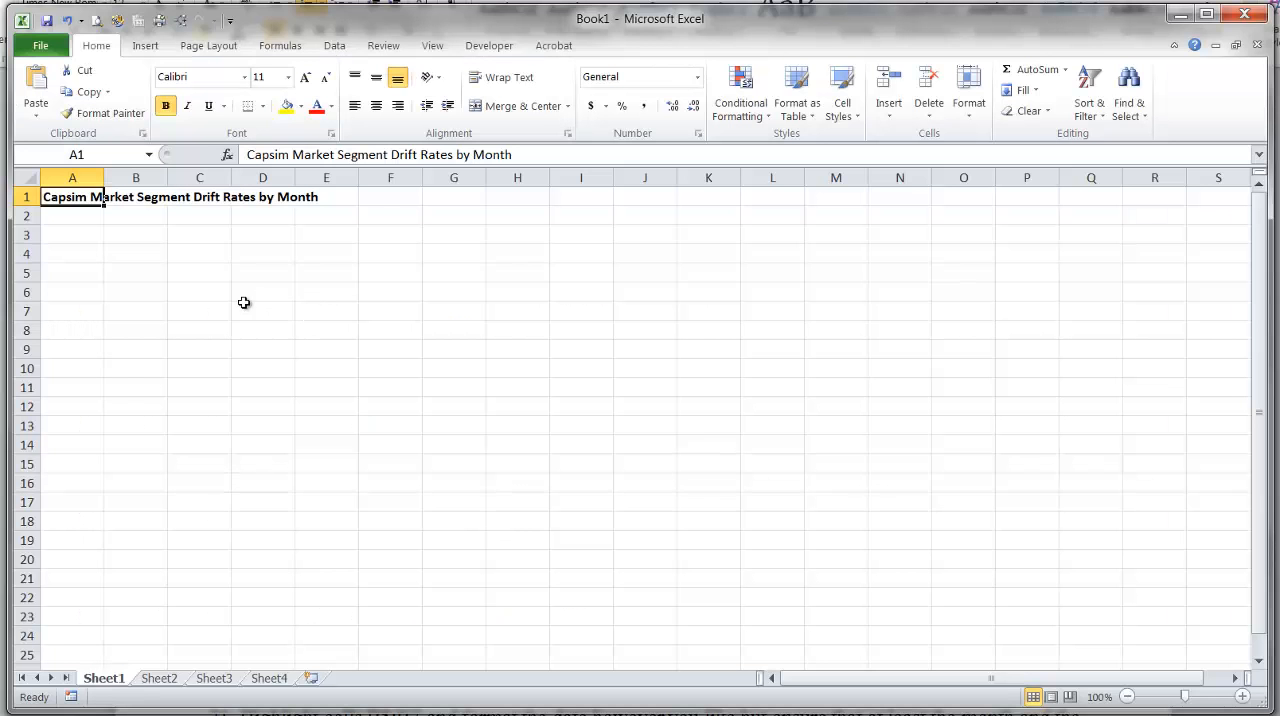
left_click(77, 238)
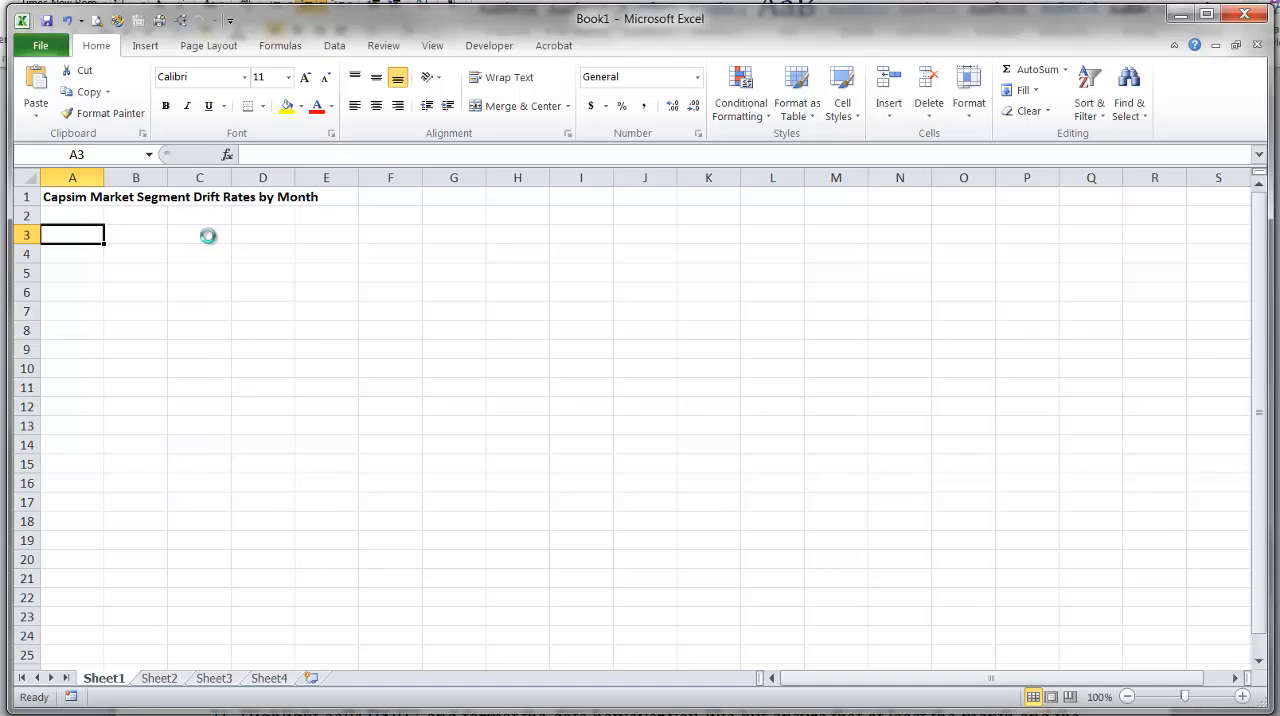
key("ctrl+v")
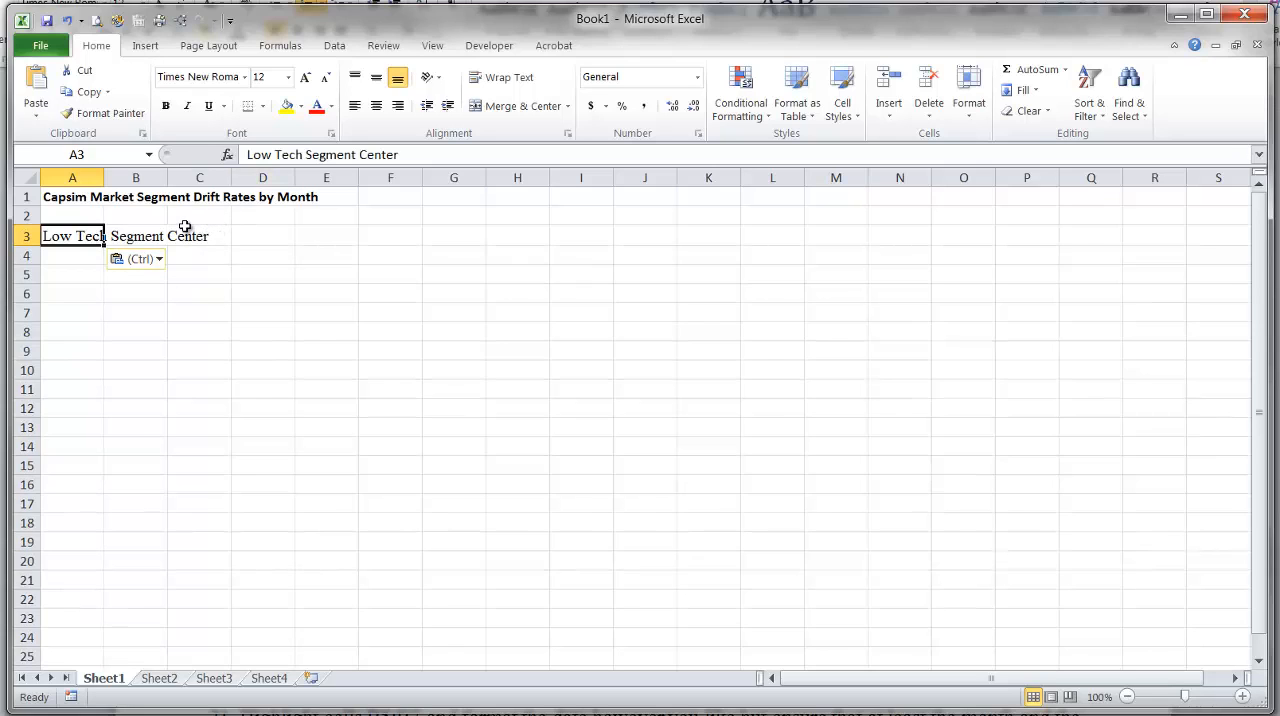
Clear cell A3 and paste "Low Tech Segment Center" again as plain text within the cell's contents.
key("Delete")
left_click(249, 155)
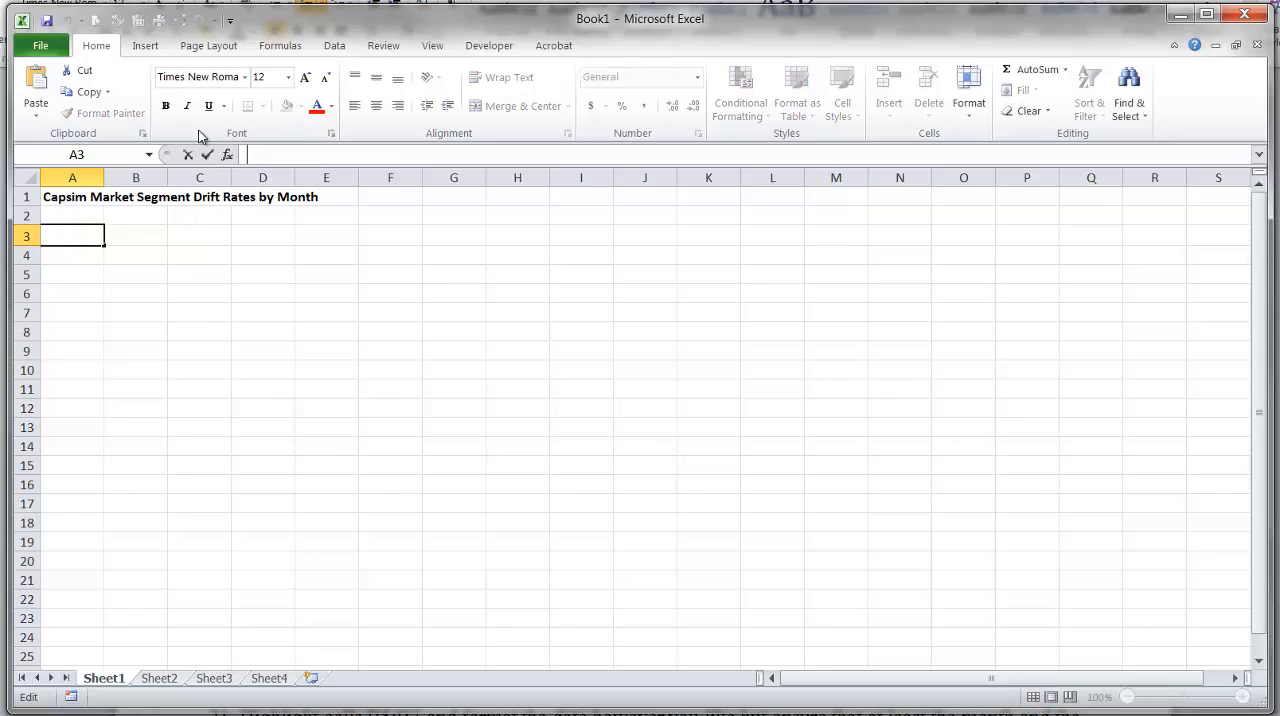
left_click(37, 80)
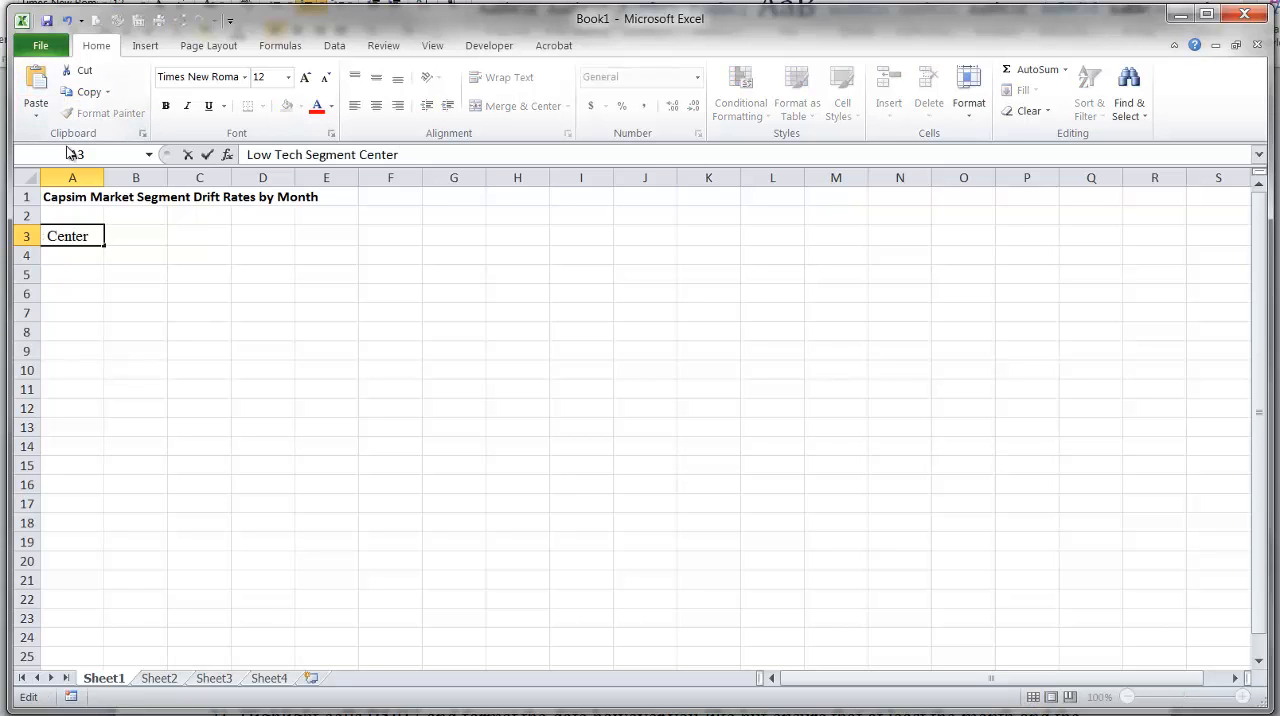
key("Return")
Check instruction 7 in Word, then merge and center cells A3 through D3 in Excel.
key("alt+Tab")
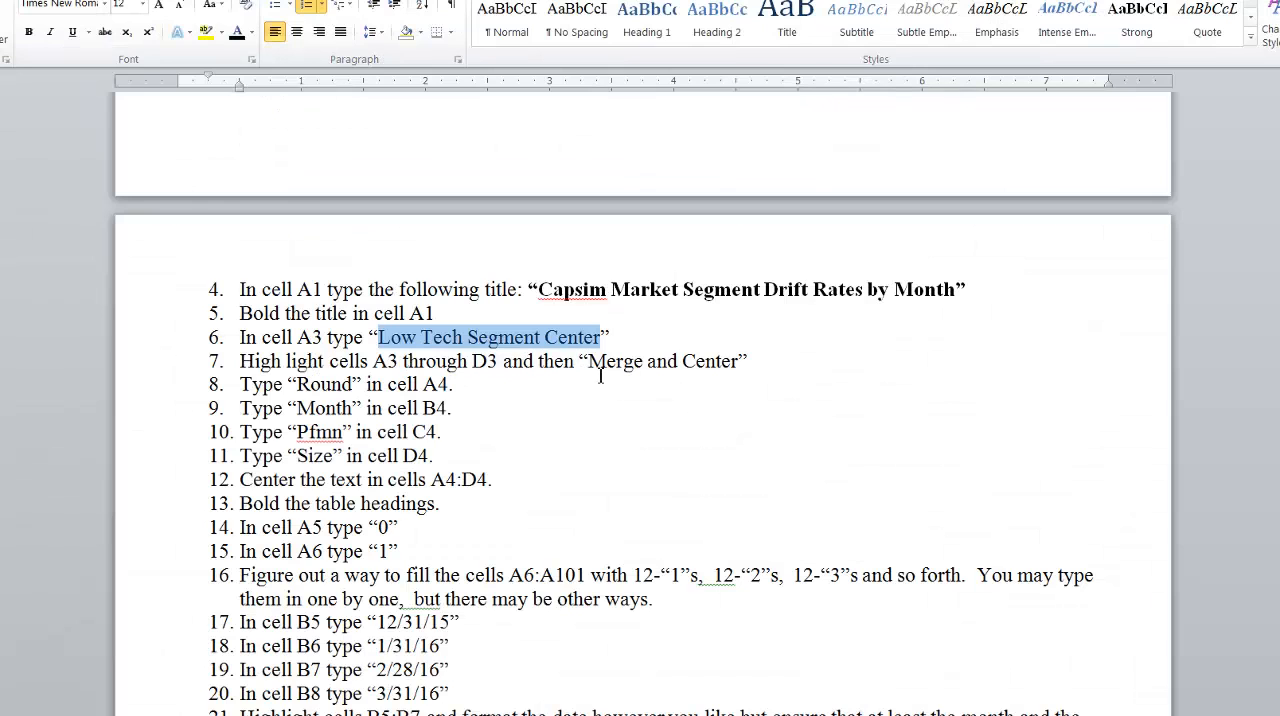
key("alt+Tab")
left_click(75, 236)
left_click_drag(75, 236, 245, 240)
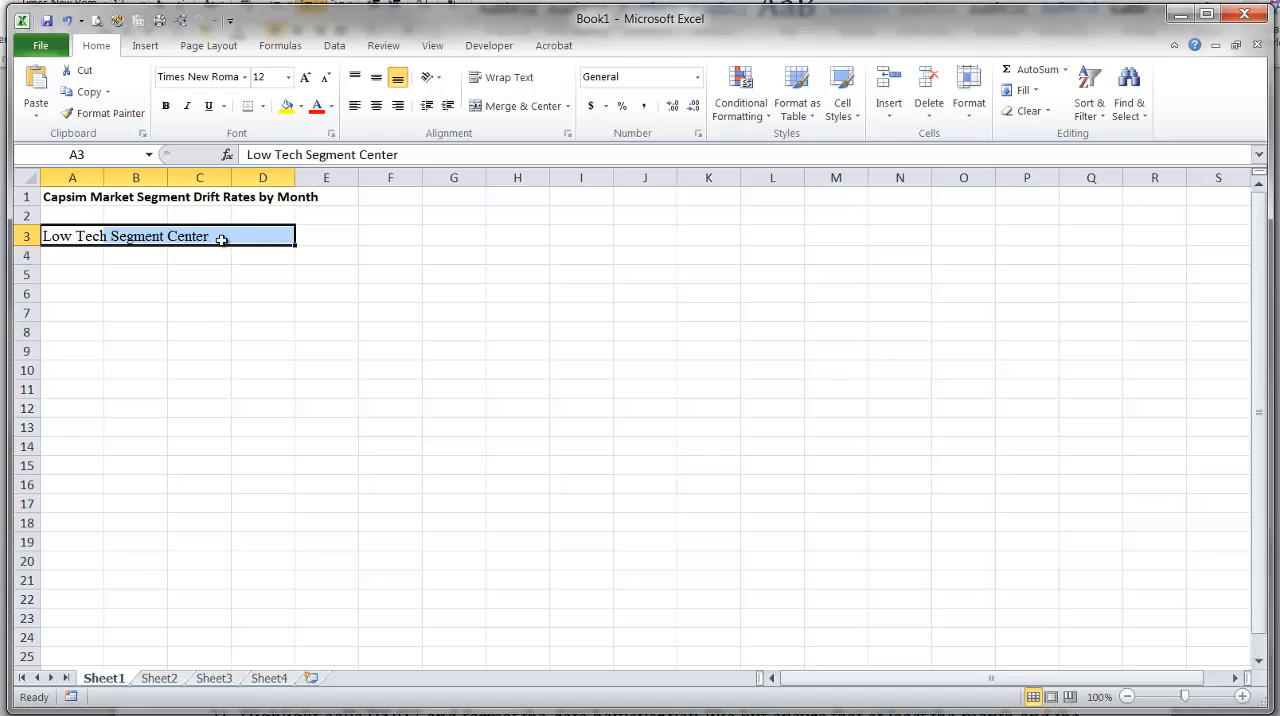
left_click(511, 110)
Following instructions 8 and 9 in Word, enter the headings Round in cell A4 and Month in cell B4.
left_click(89, 254)
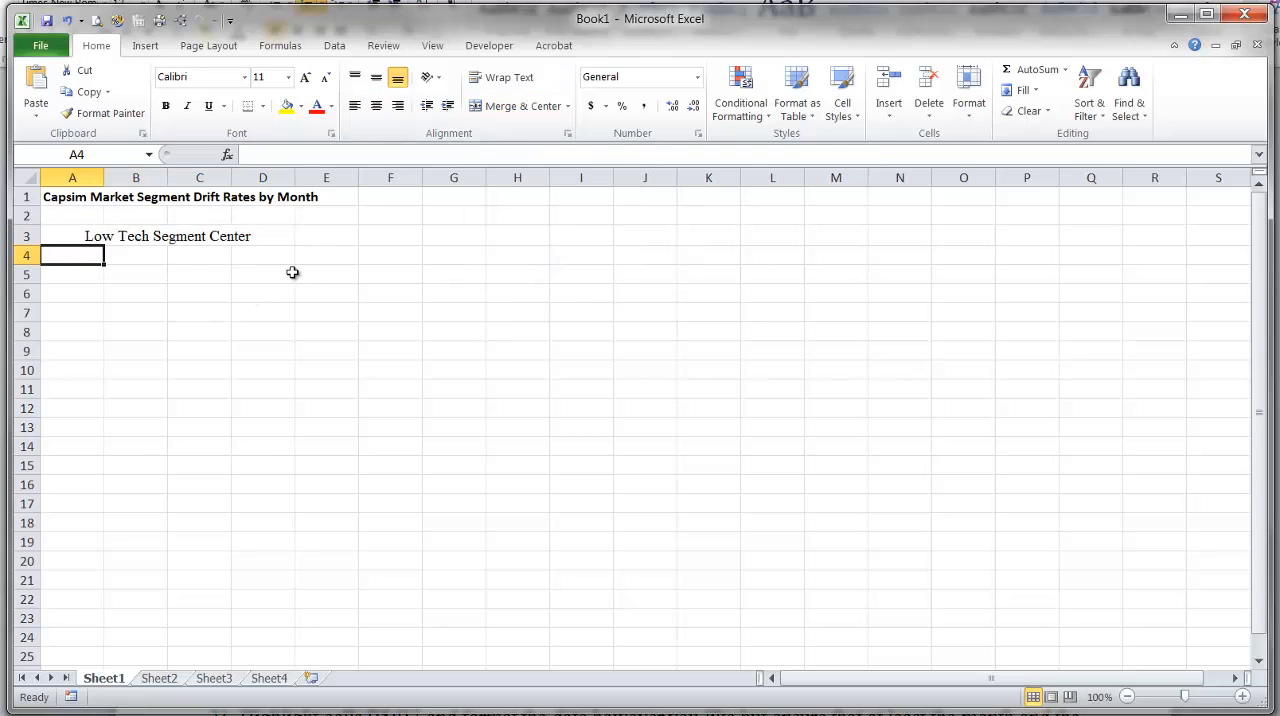
key("alt+Tab")
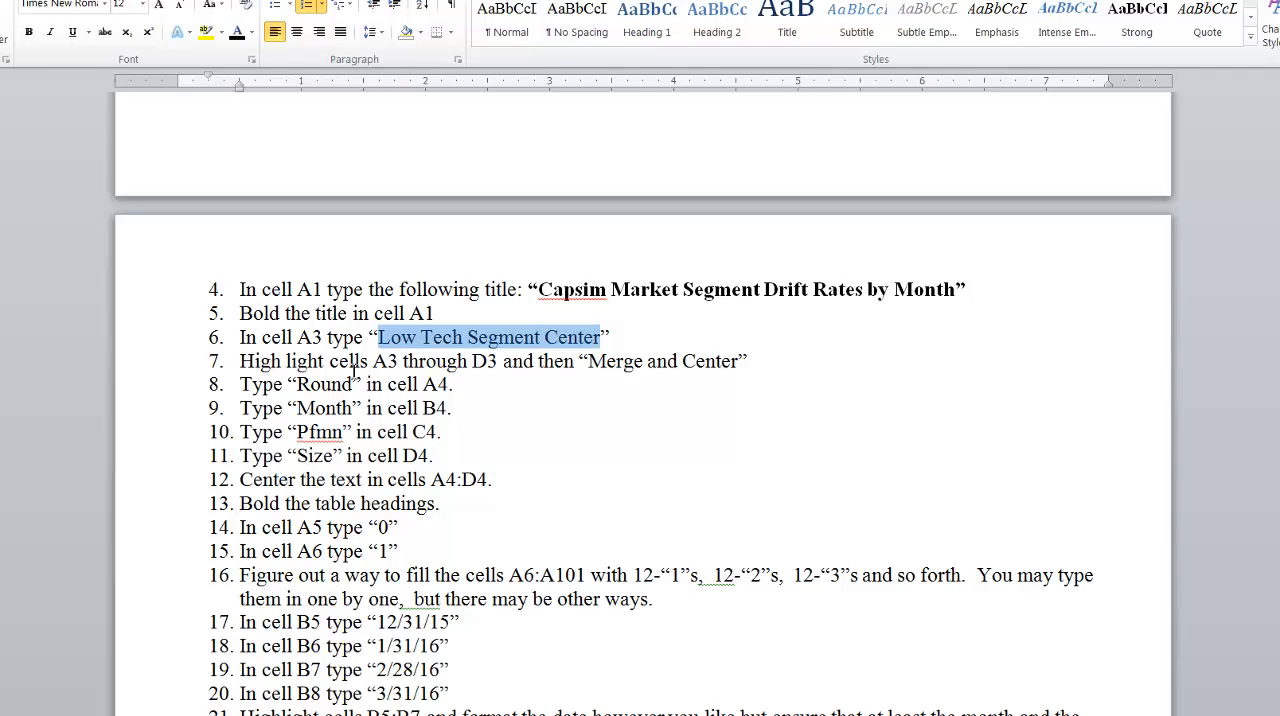
left_click(300, 384)
key("alt+Tab")
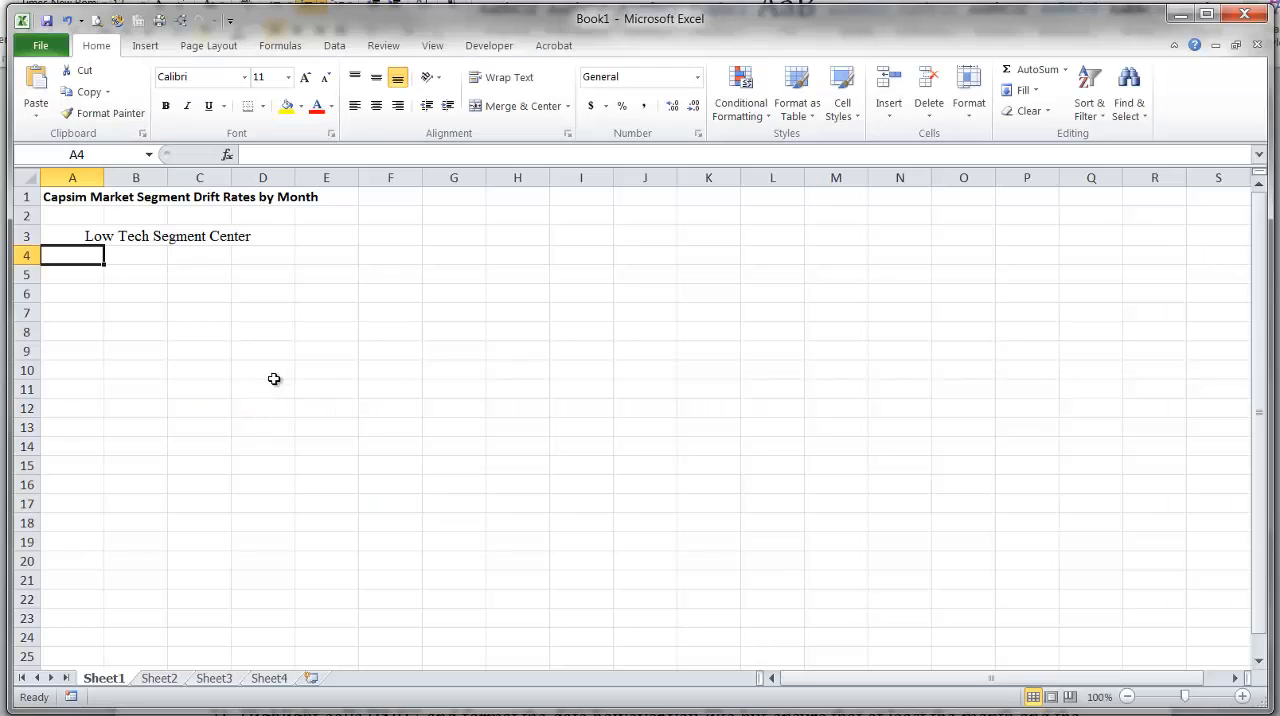
type("Round")
key("Return")
key("Up")
left_click(133, 252)
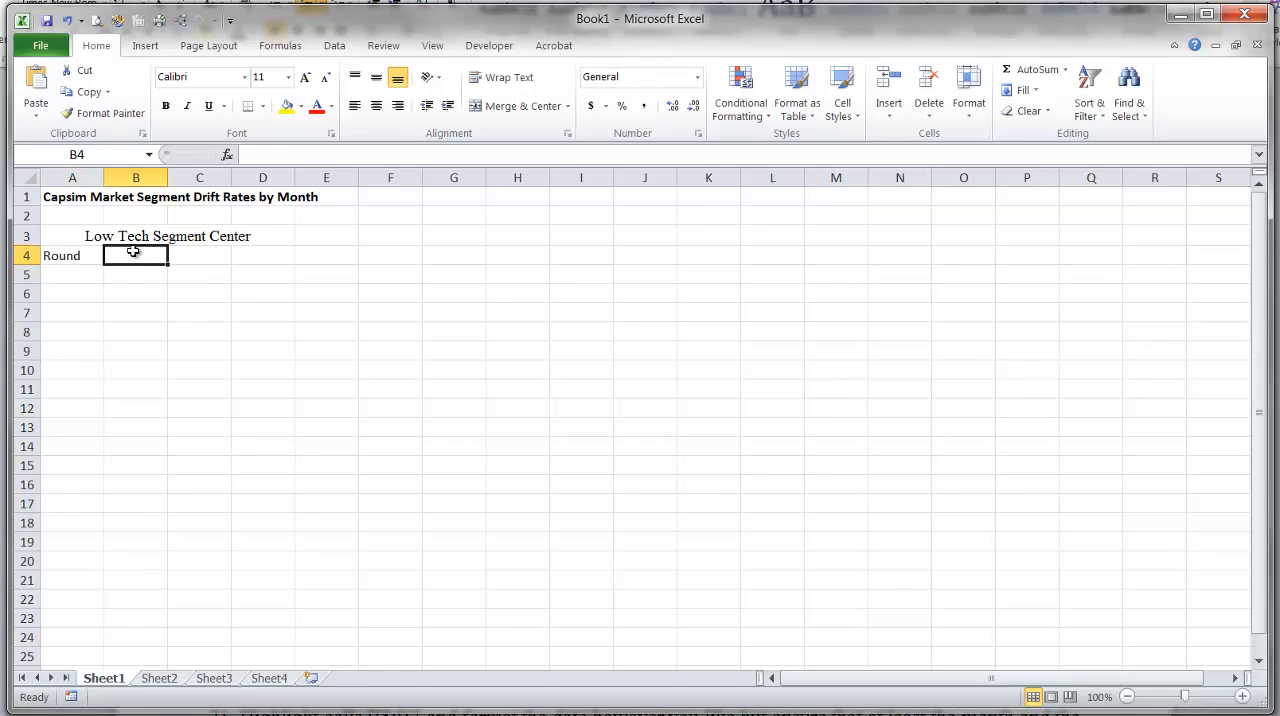
type("Month")
key("Return")
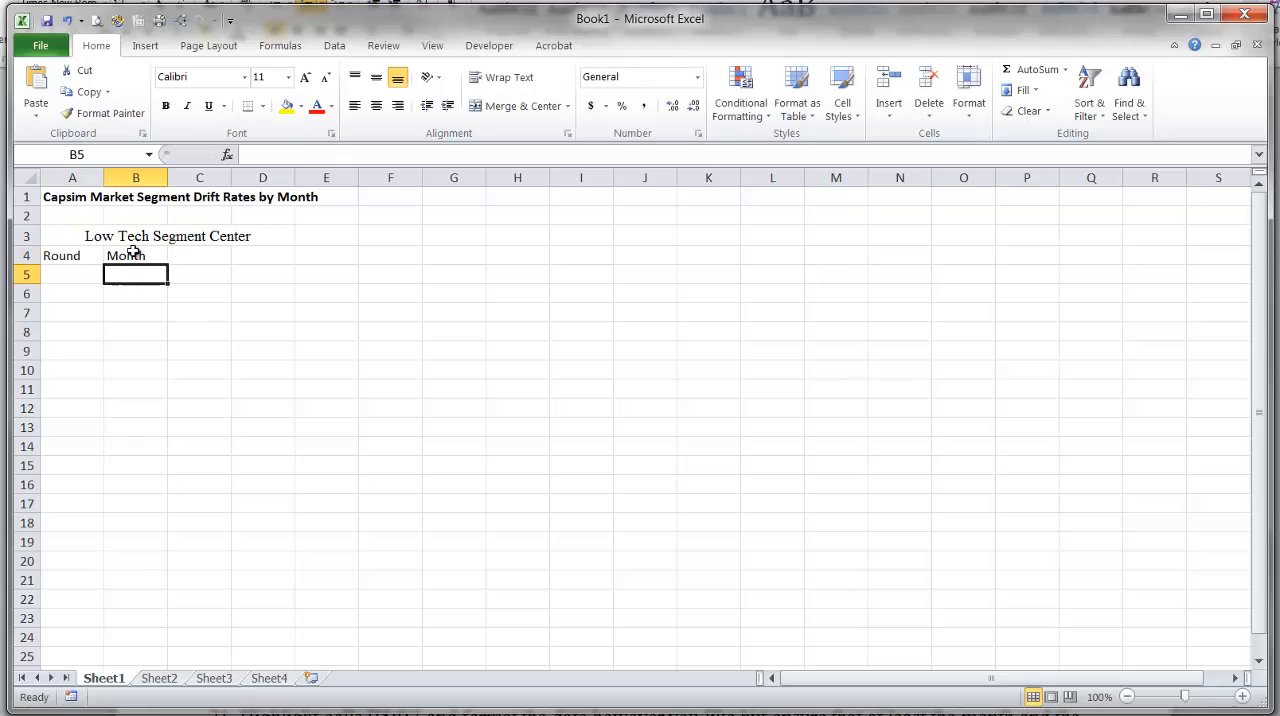
Enter the headings Pfmn in cell C4 and Size in cell D4.
key("Up")
key("Right")
type("Pfmn")
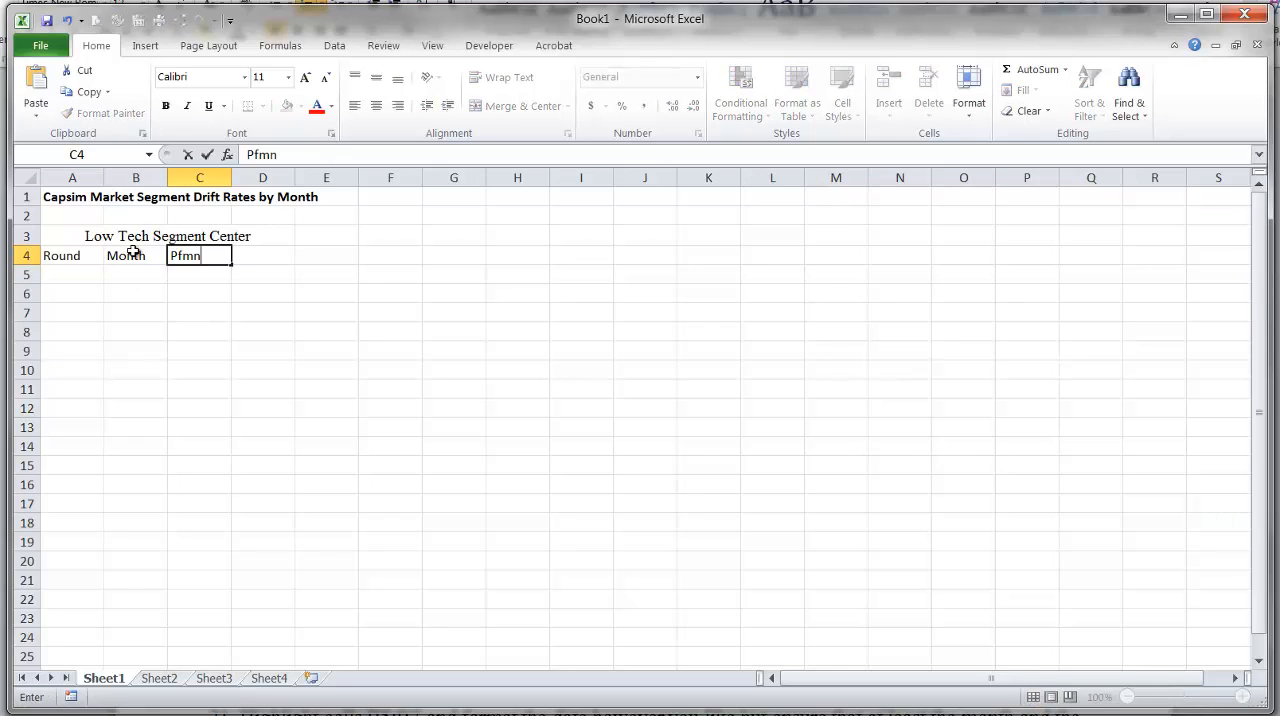
key("Return")
key("Up")
key("Right")
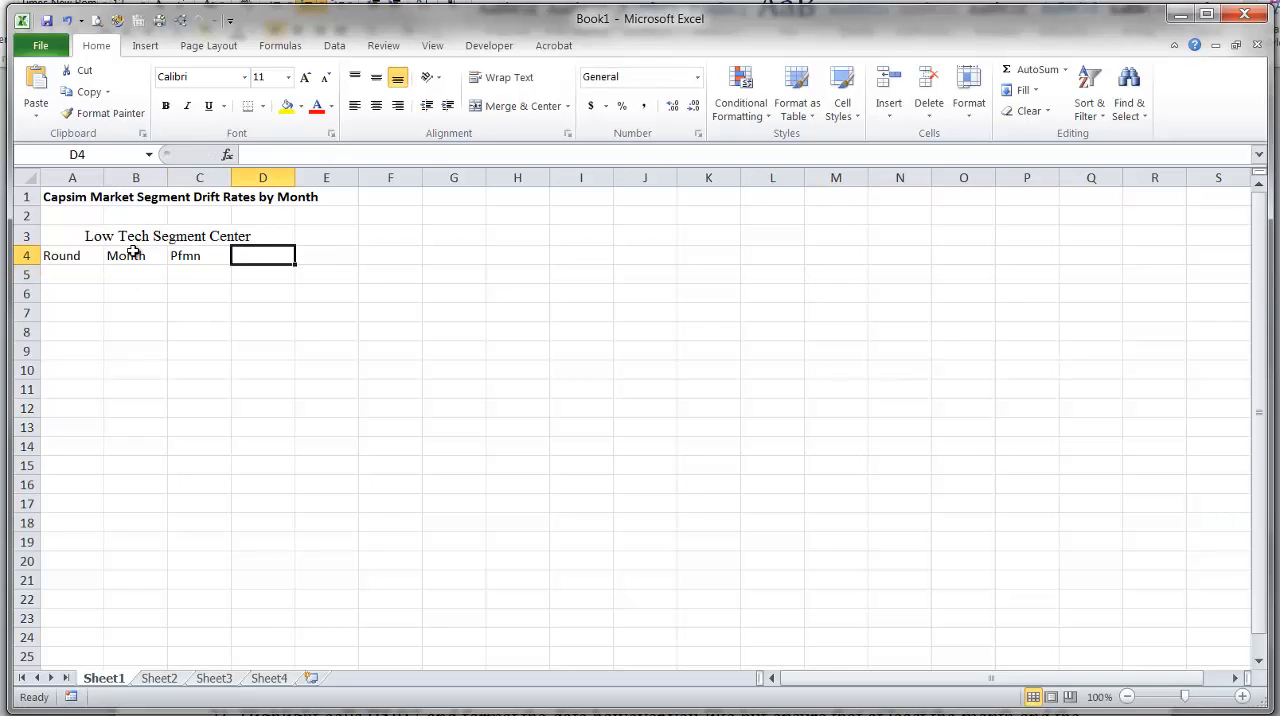
type("Size")
key("Return")
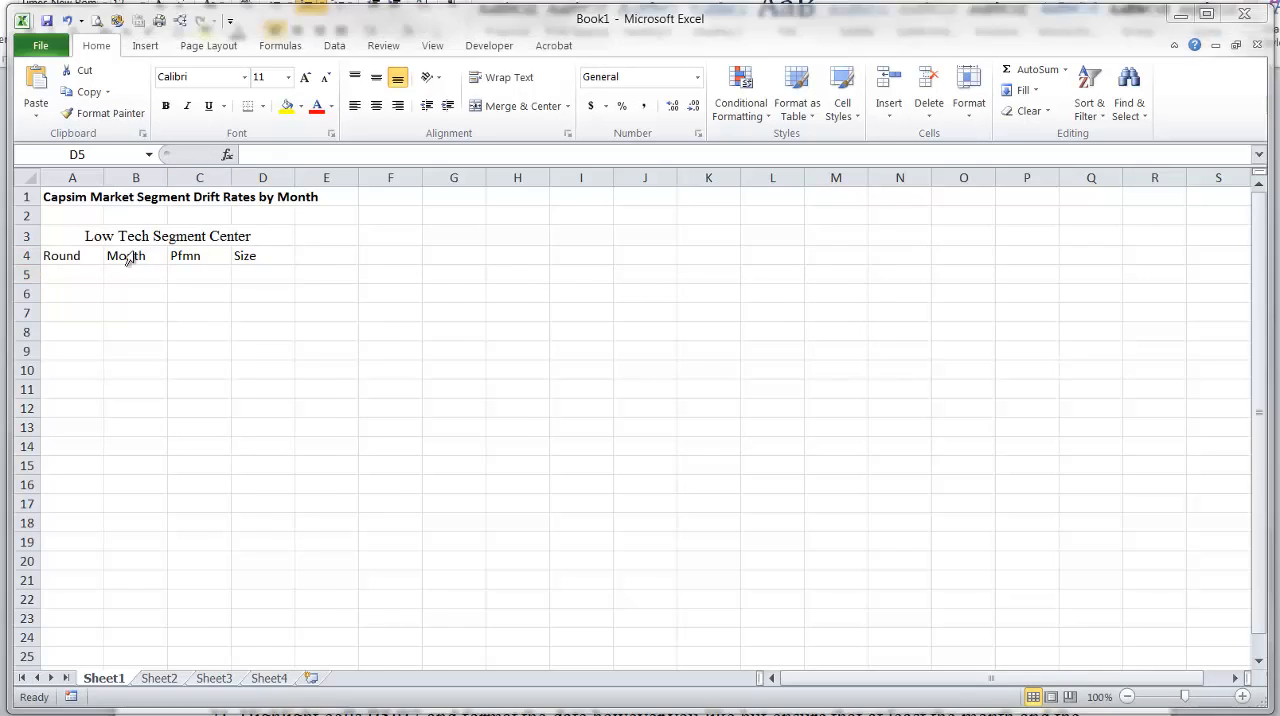
Check instruction 12 in Word and center the heading text in cells A4:D4.
key("alt+Tab")
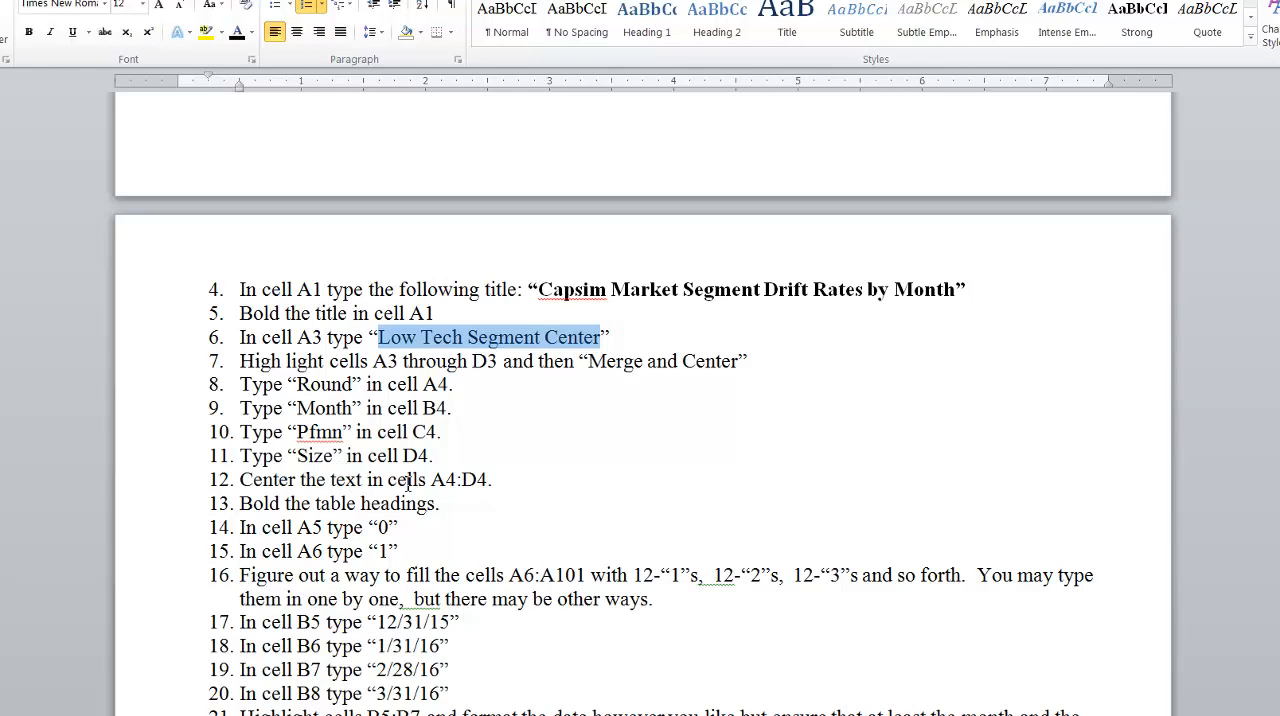
key("alt+Tab")
left_click(134, 296)
left_click_drag(69, 251, 243, 255)
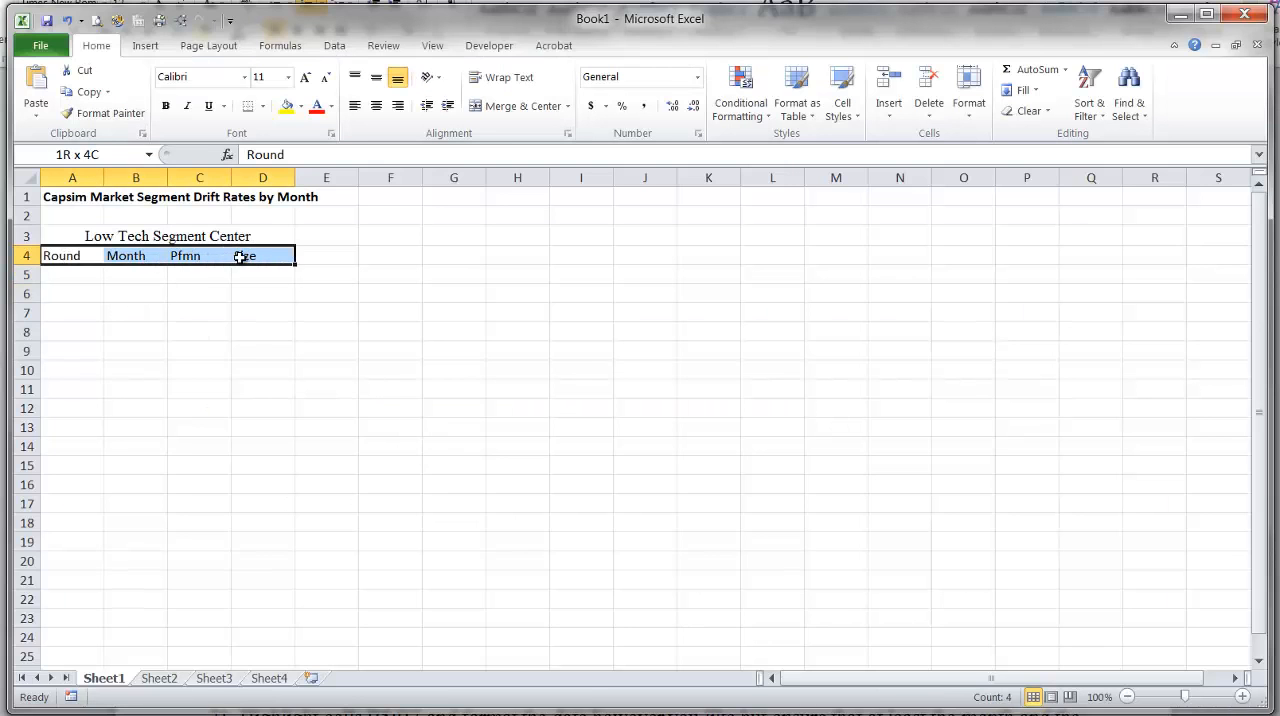
left_click(376, 106)
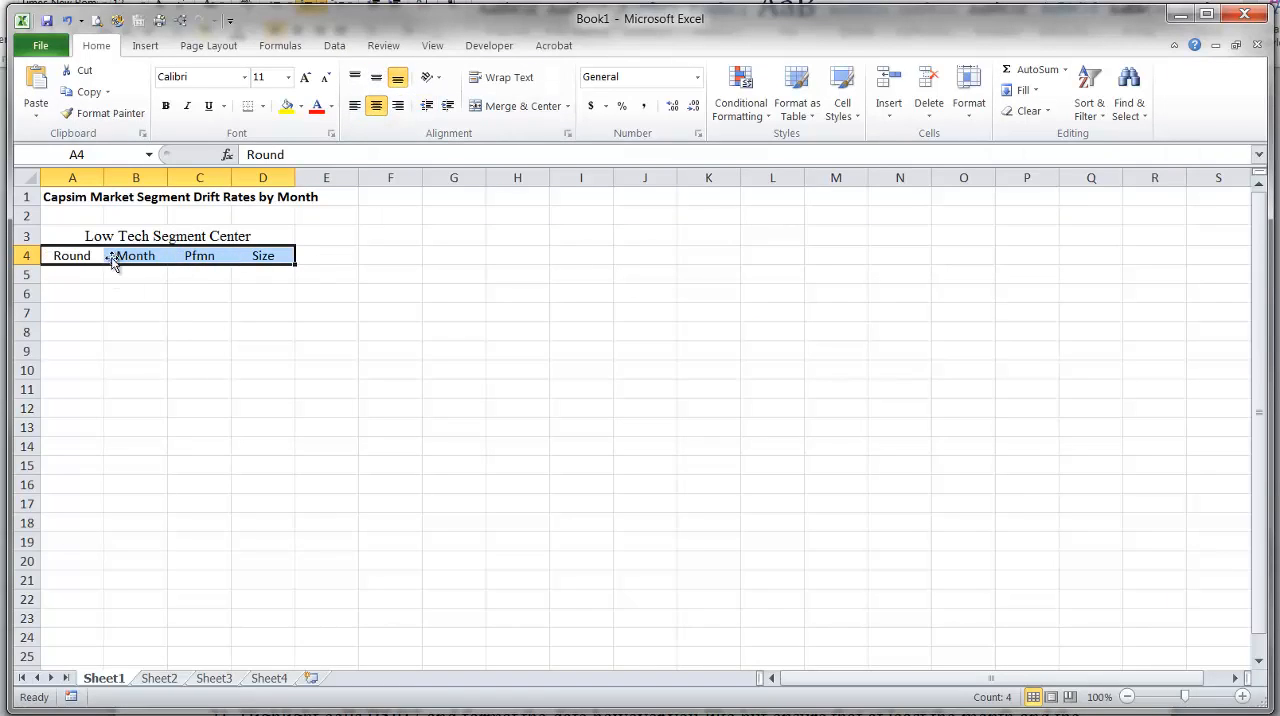
Check instruction 14 in Word, then enter 0 in cell A5 in Excel.
left_click(143, 289)
key("alt+Tab")
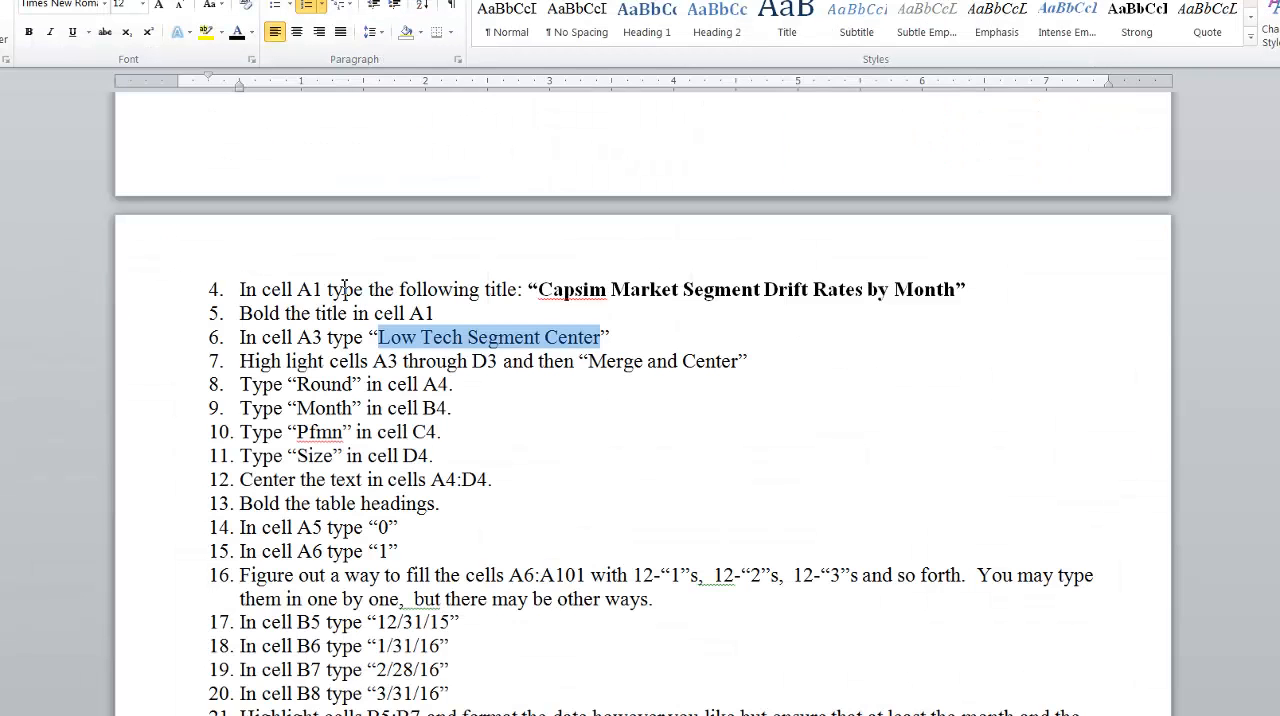
scroll(373, 495, "down", 1)
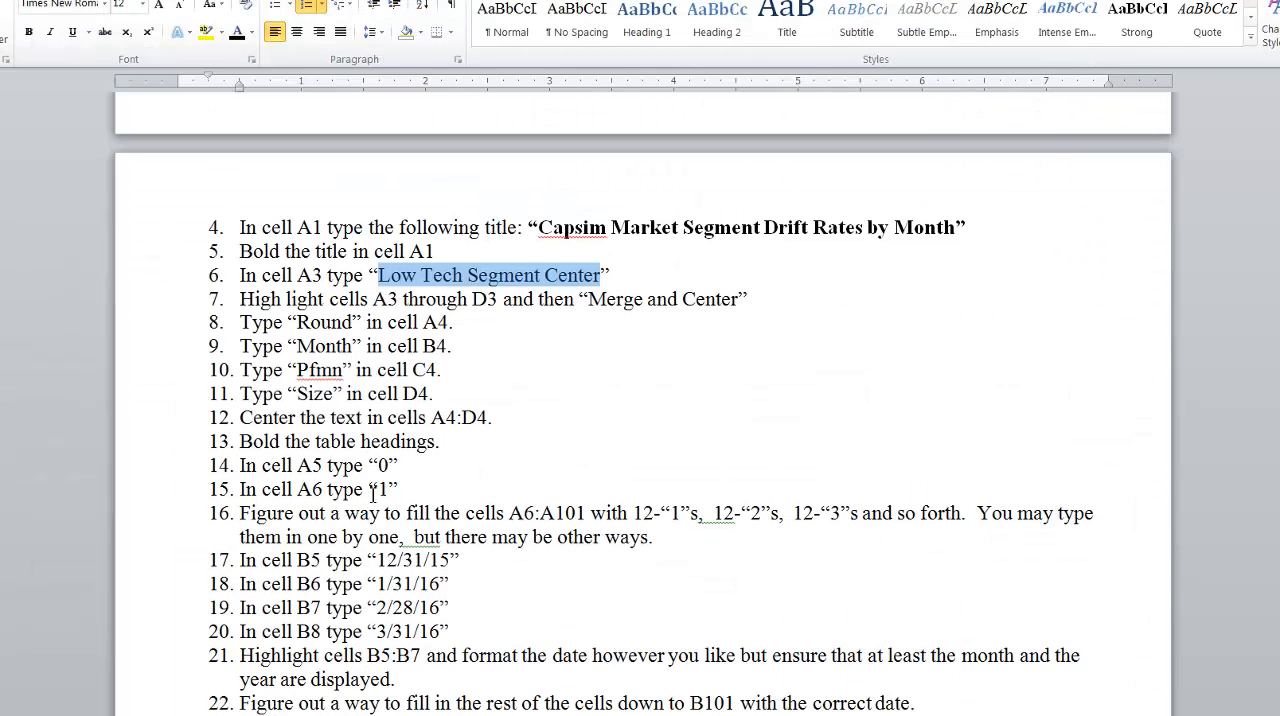
left_click(385, 391)
key("alt+Tab")
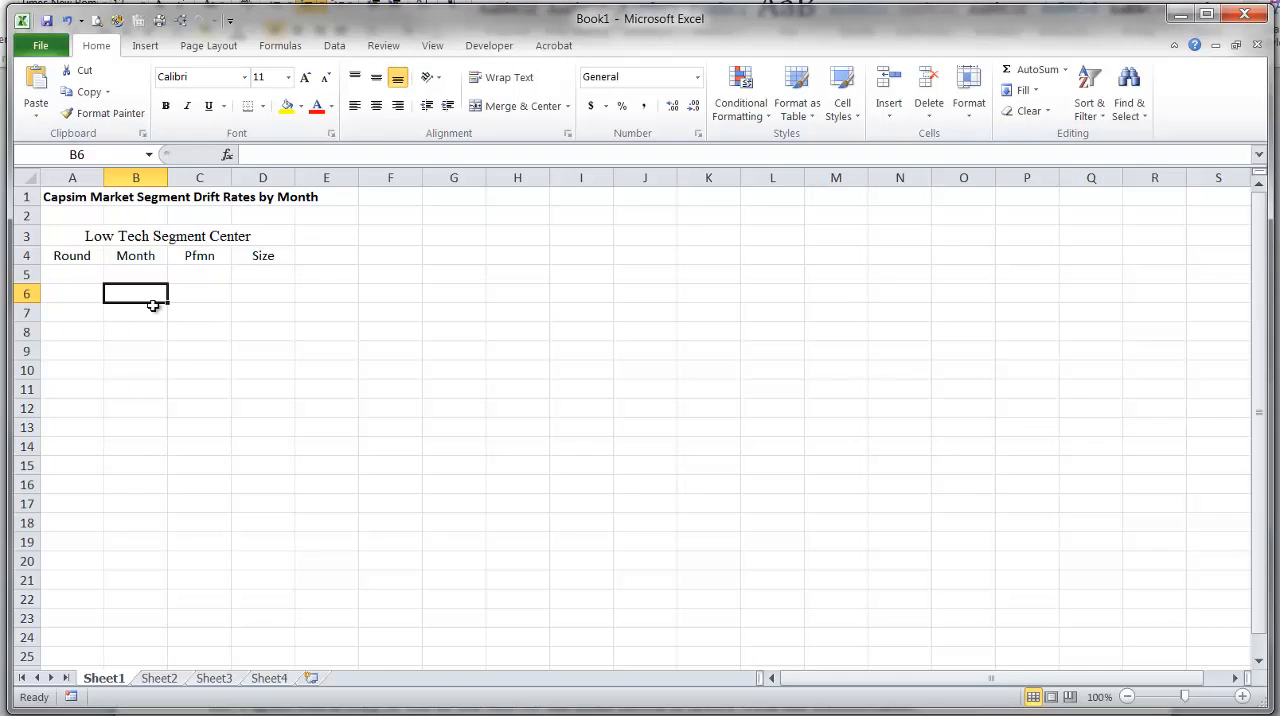
left_click(88, 270)
type("0")
key("Return")
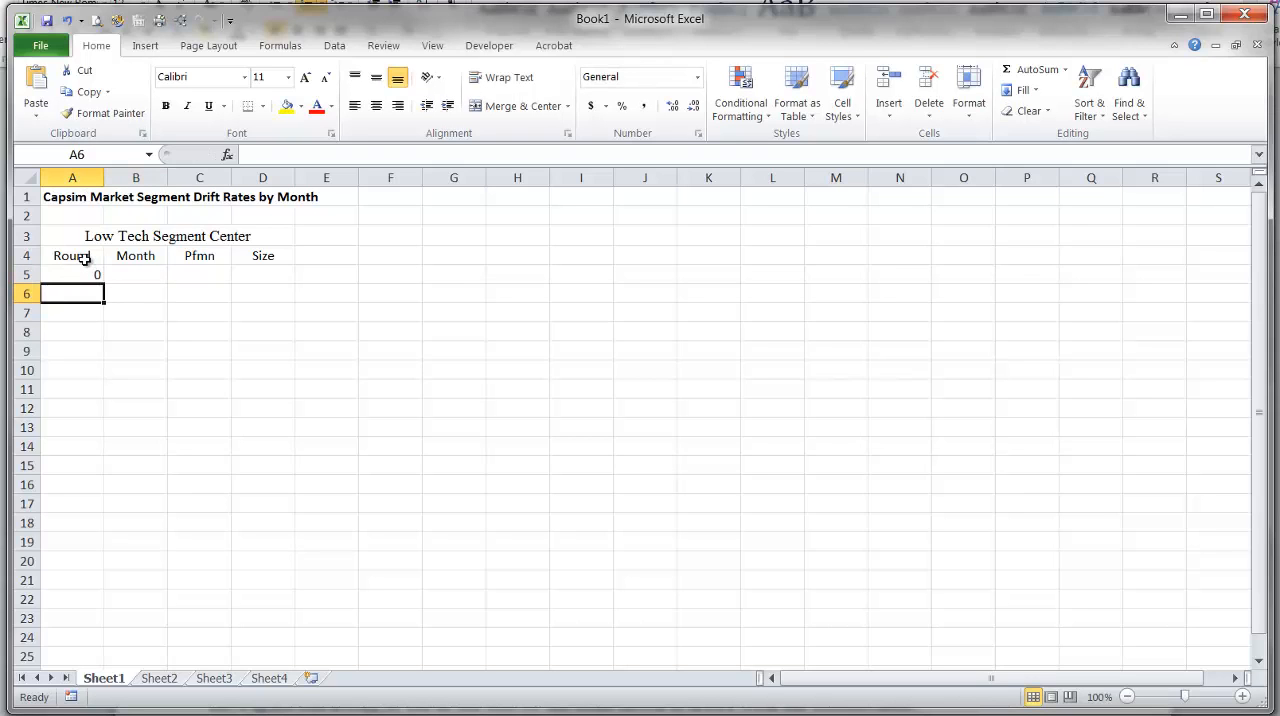
Check instruction 15 in Word, then enter 1 in cell A6 in Excel.
key("alt+Tab")
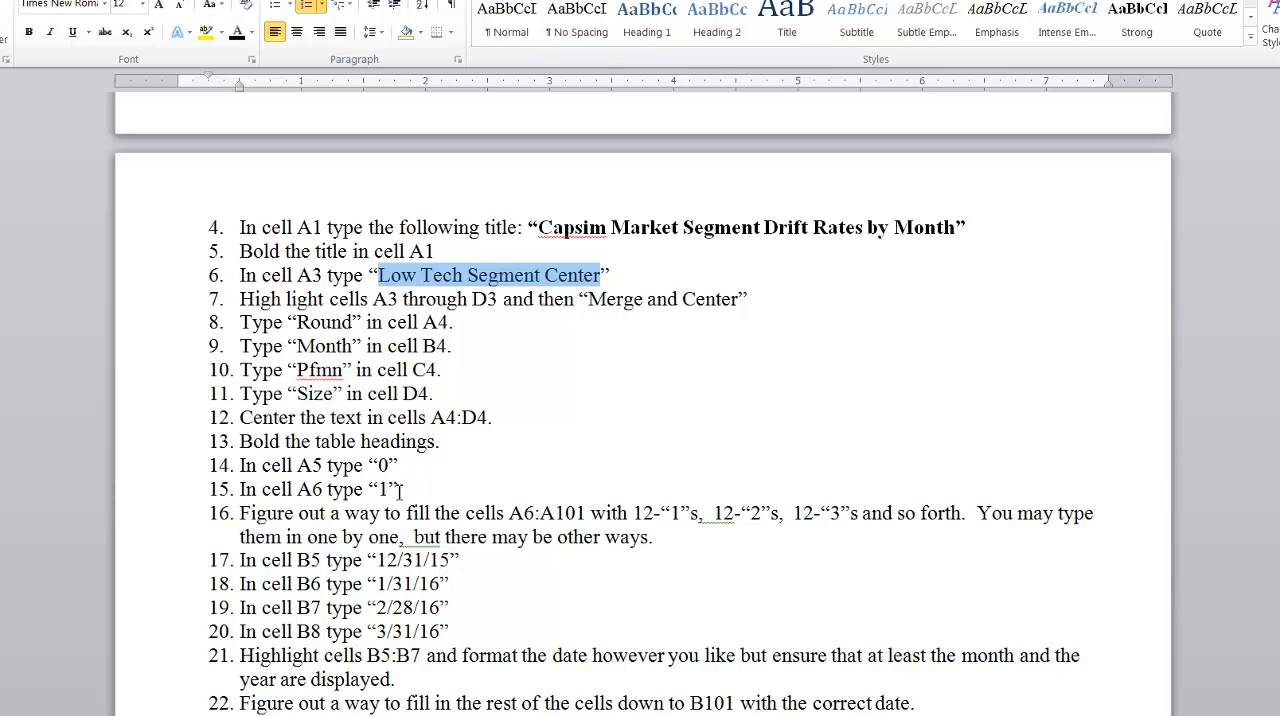
key("alt+Tab")
type("1")
key("Return")
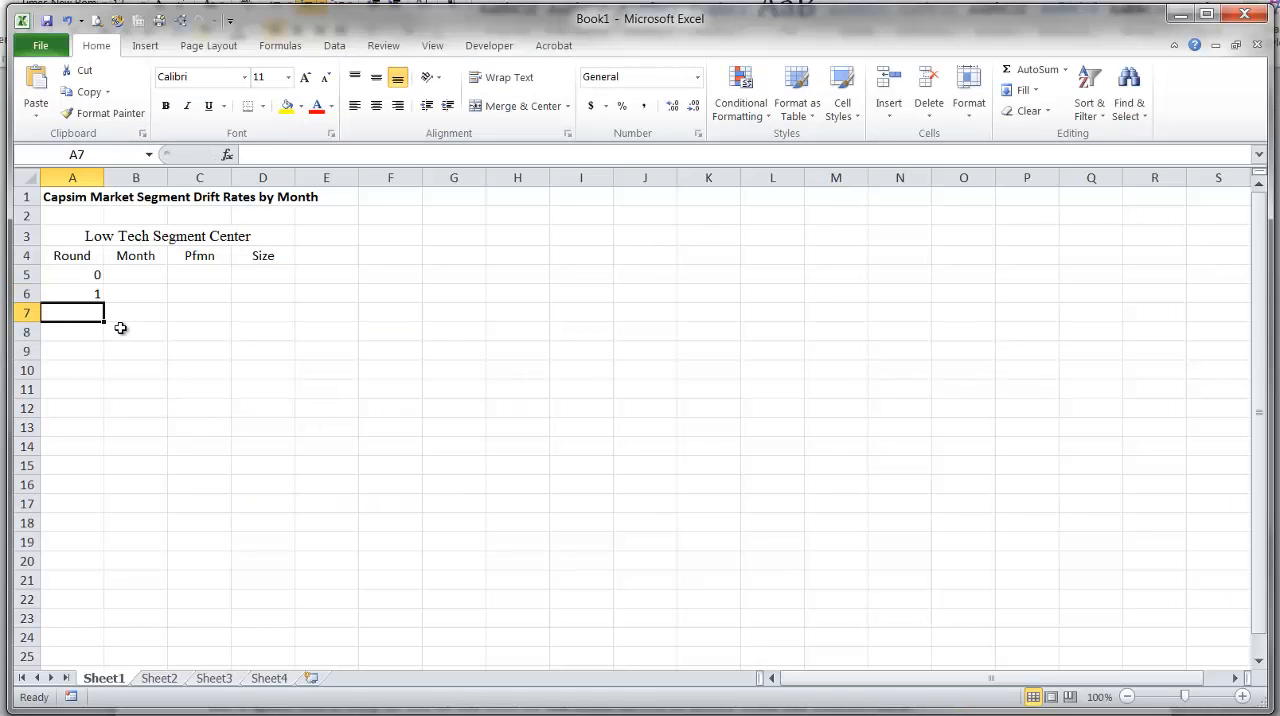
Enter 1 in cell A7 and fill the value down the Round column through A18.
key("Up")
key("Return")
type("1")
key("Return")
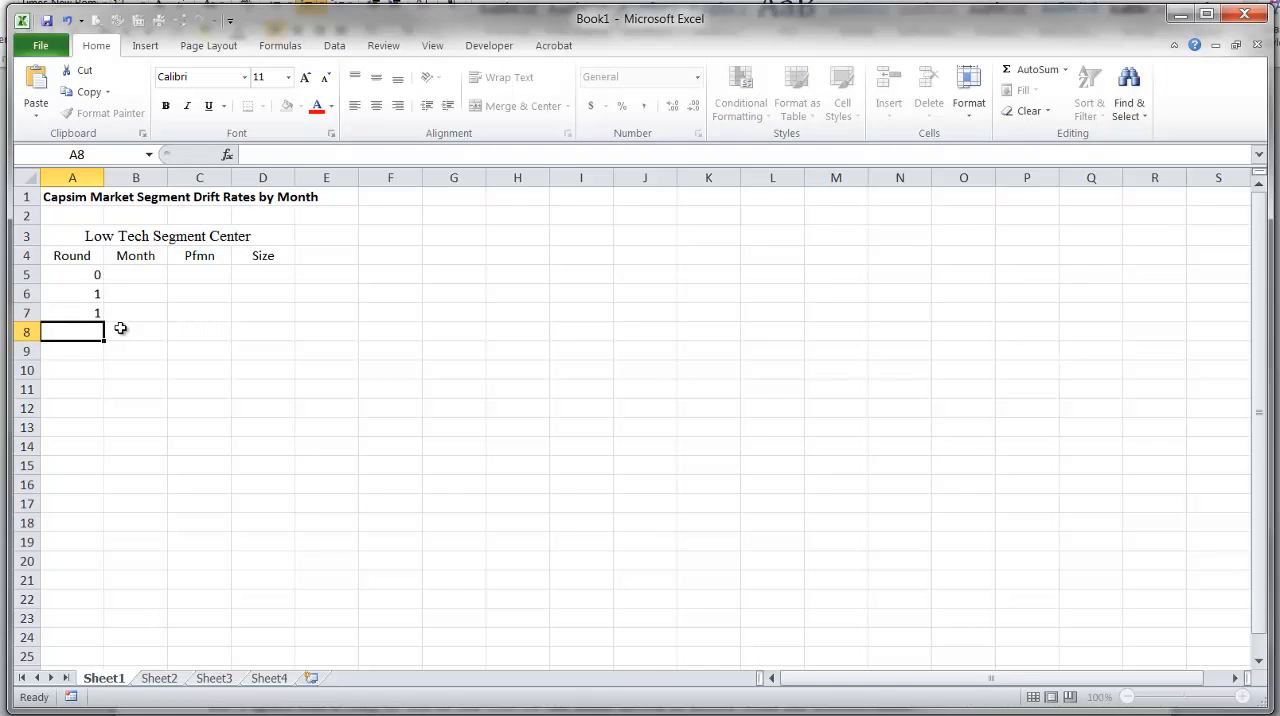
left_click(92, 293)
left_click_drag(92, 293, 103, 536)
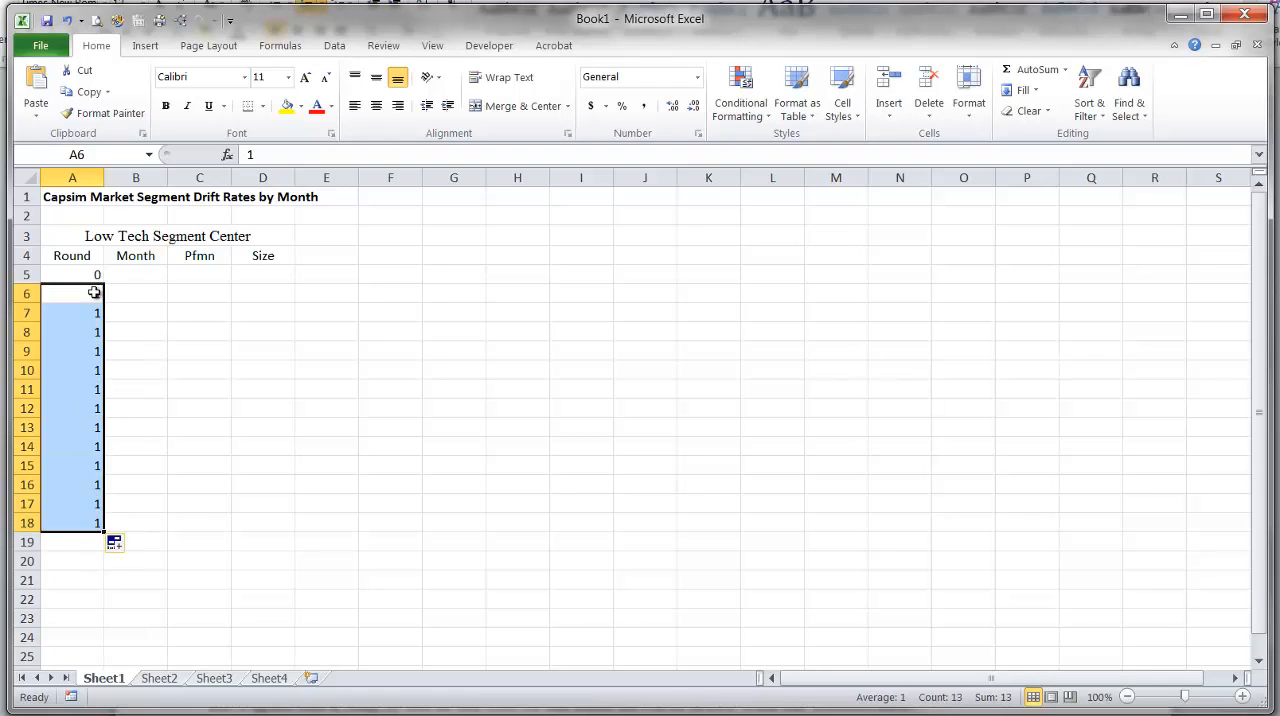
Count down the filled round 1 cells and clear the extra 1 in cell A18.
left_click(90, 288)
key("Down")
key("Down")
key("Down")
key("Down")
key("Down")
key("Down")
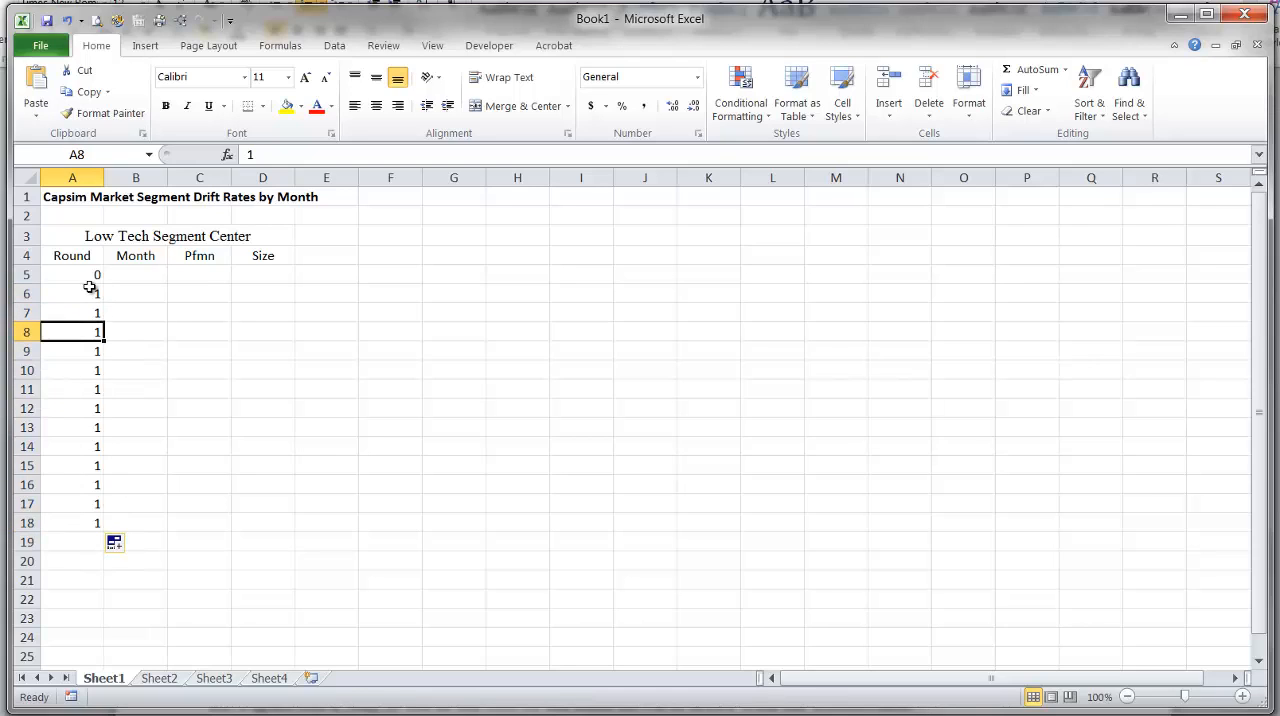
key("Down")
key("Down")
key("Down")
key("Down")
key("Down")
key("Down")
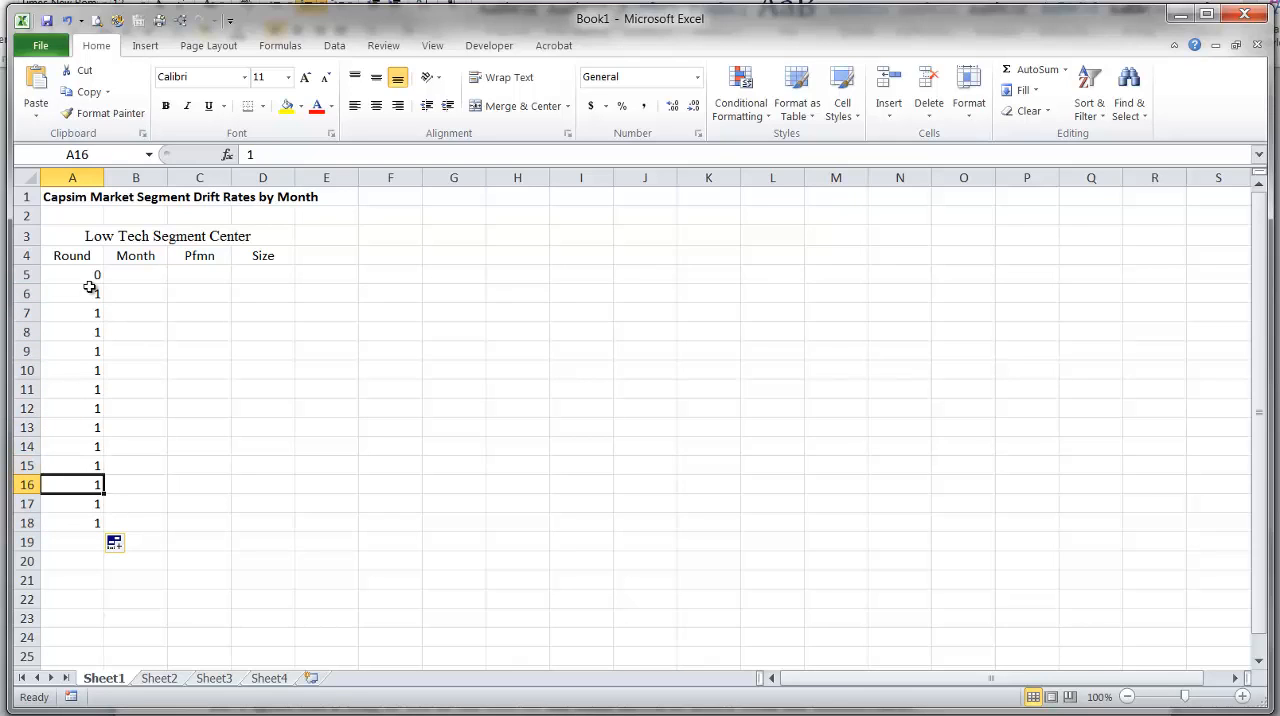
key("Delete")
key("Up")
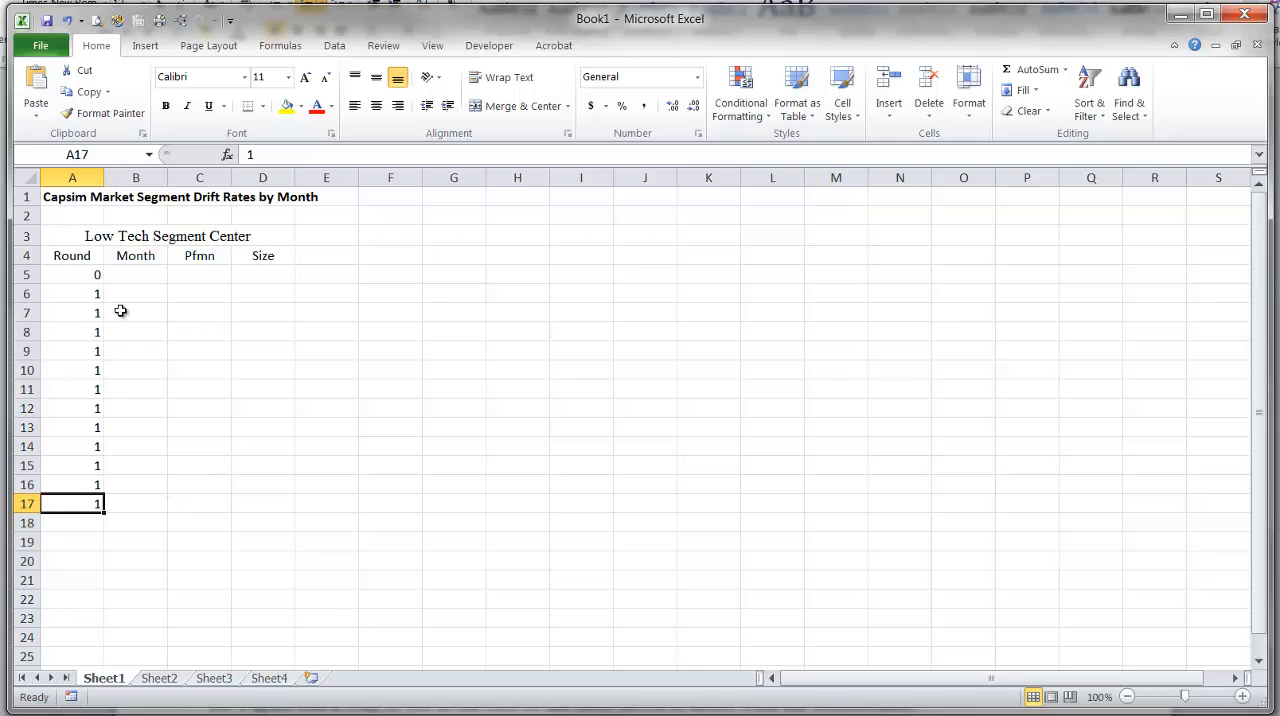
Review the Segment Centers table by round in Word, then return to Excel and select cell A18.
key("alt+Tab")
scroll(463, 447, "up", 15)
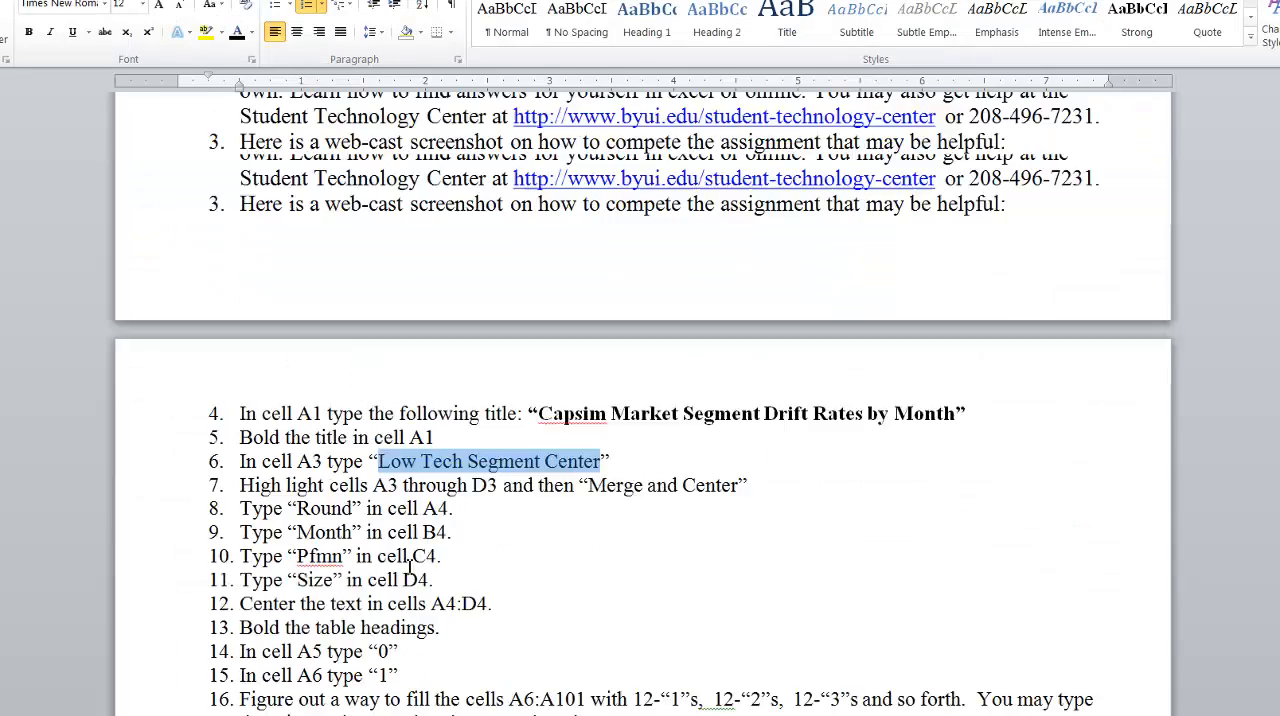
scroll(463, 447, "up", 1)
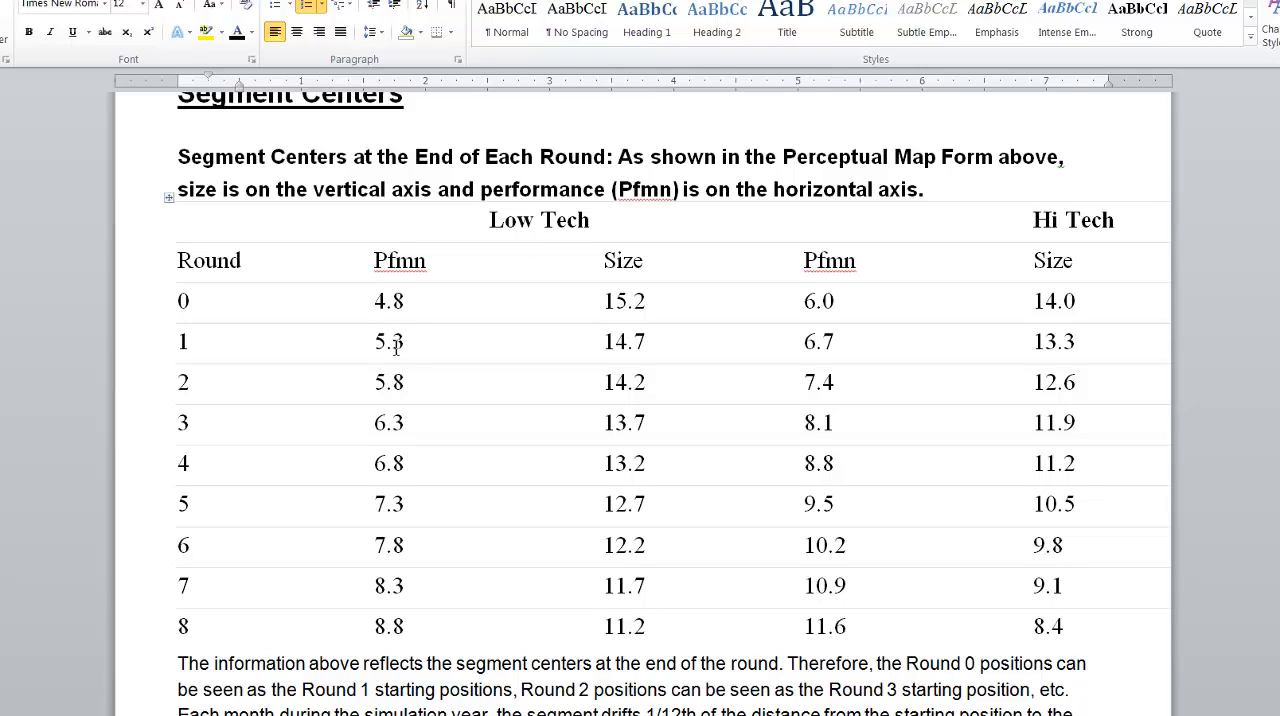
key("alt+Tab")
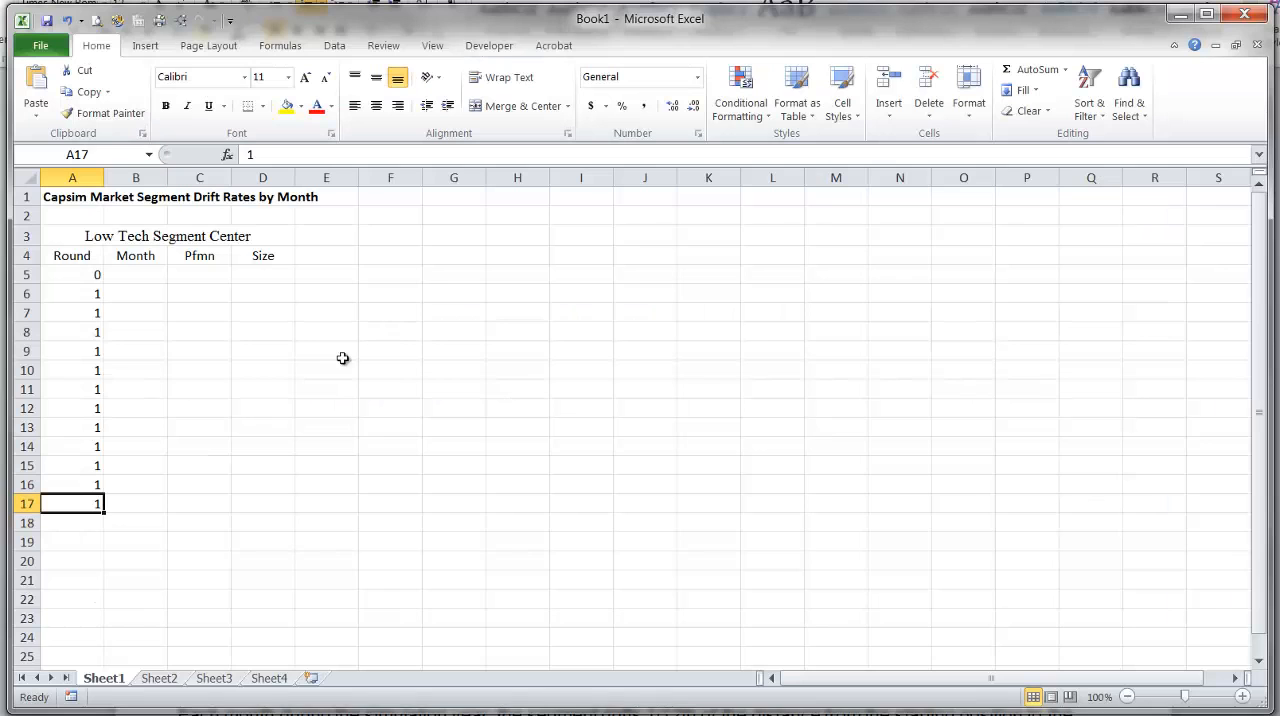
left_click(124, 275)
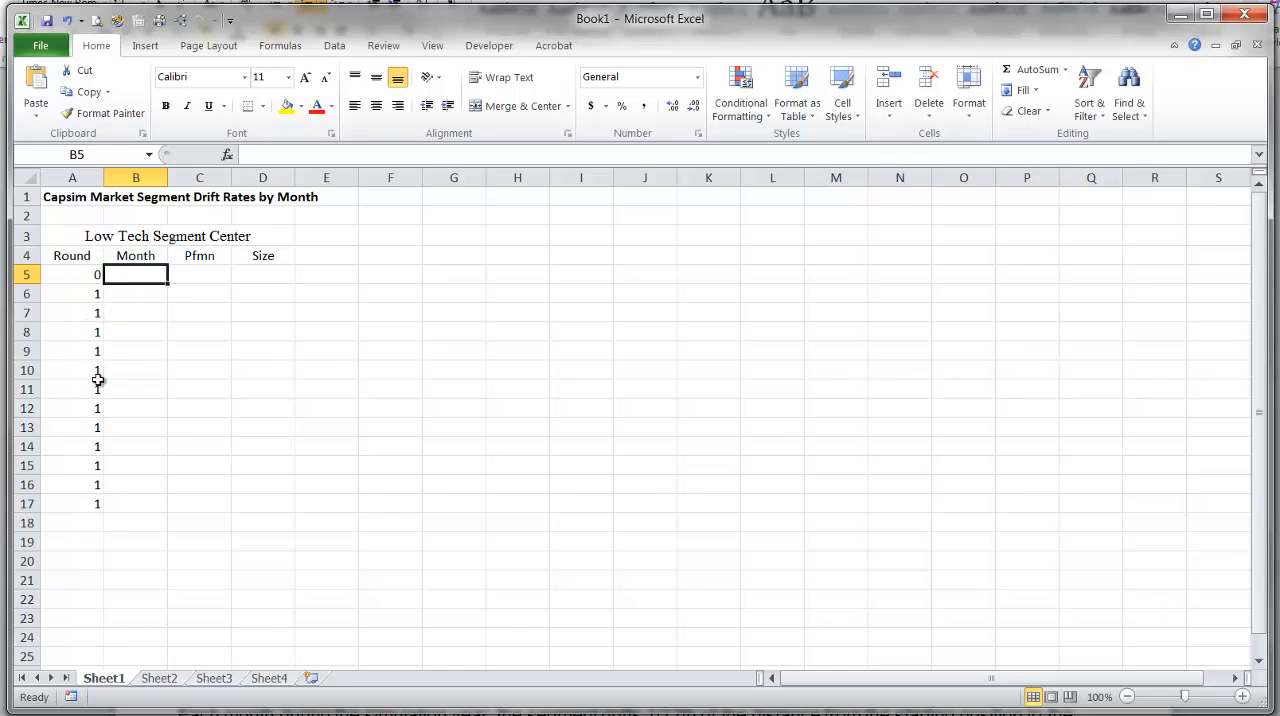
left_click(72, 520)
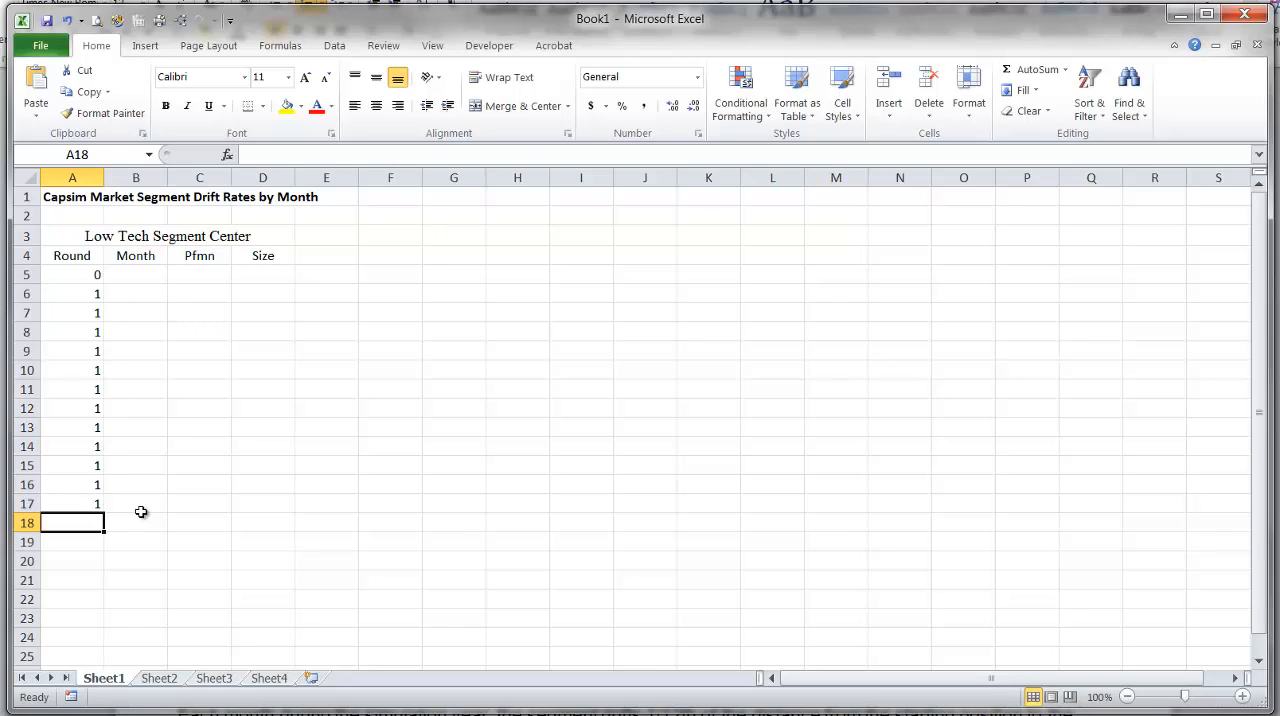
type("+")
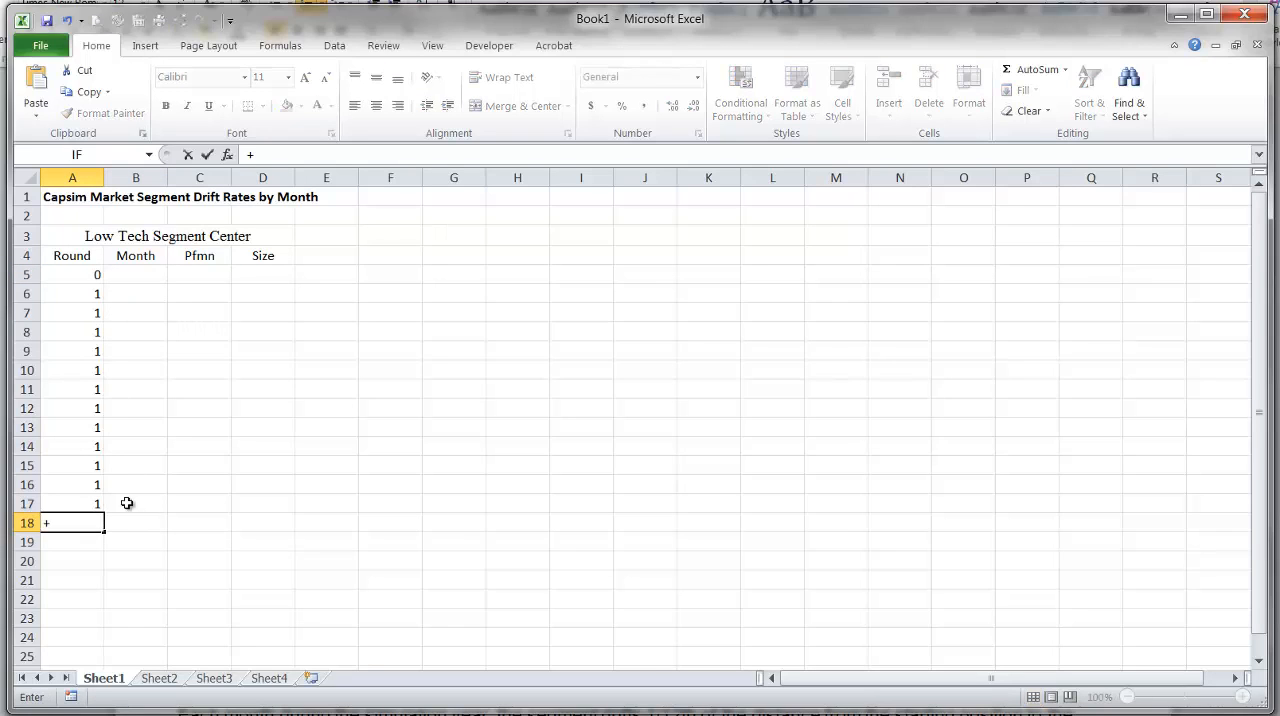
left_click(79, 293)
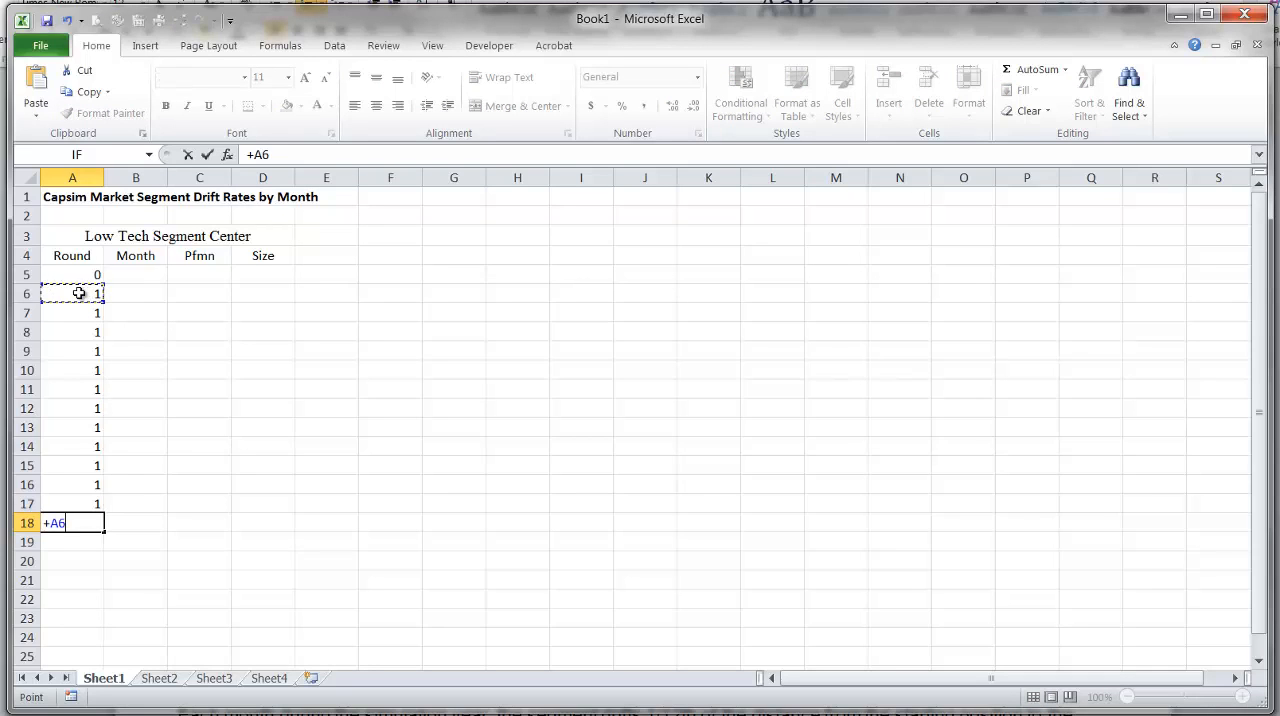
key("BackSpace")
key("BackSpace")
key("BackSpace")
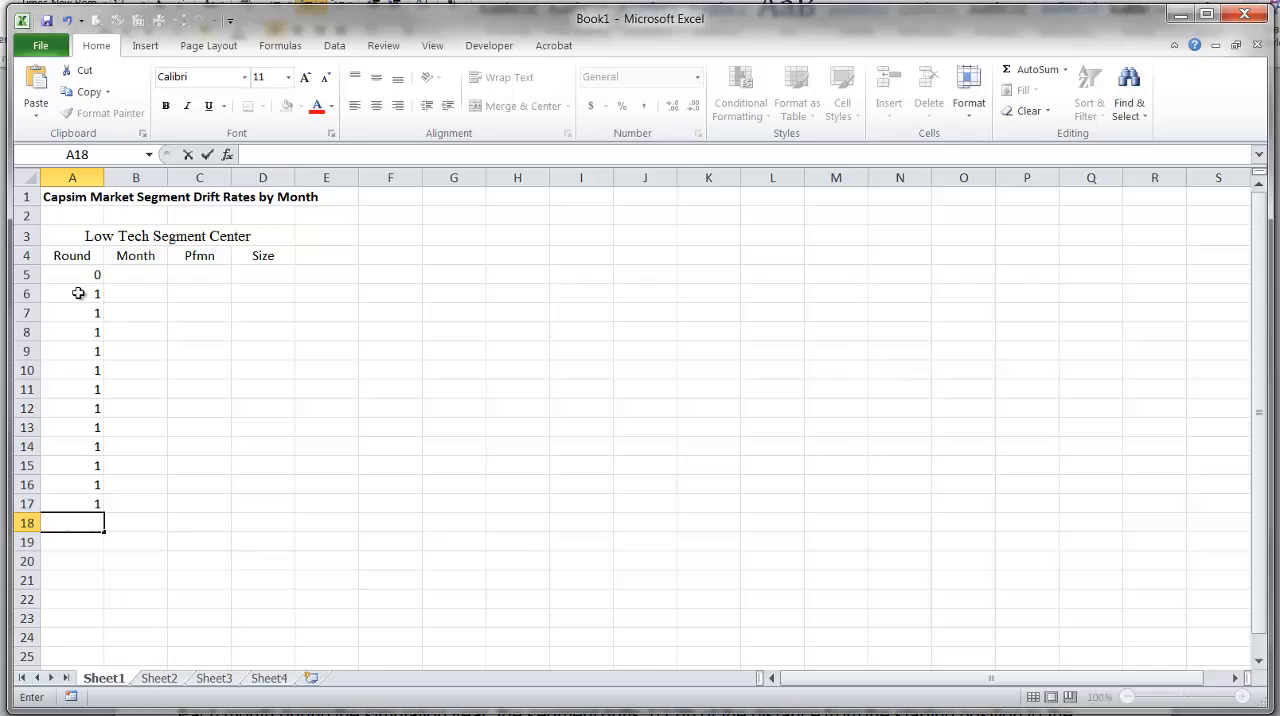
Enter the formula =A6+1 in cell A18 and copy it down through A30.
type("=")
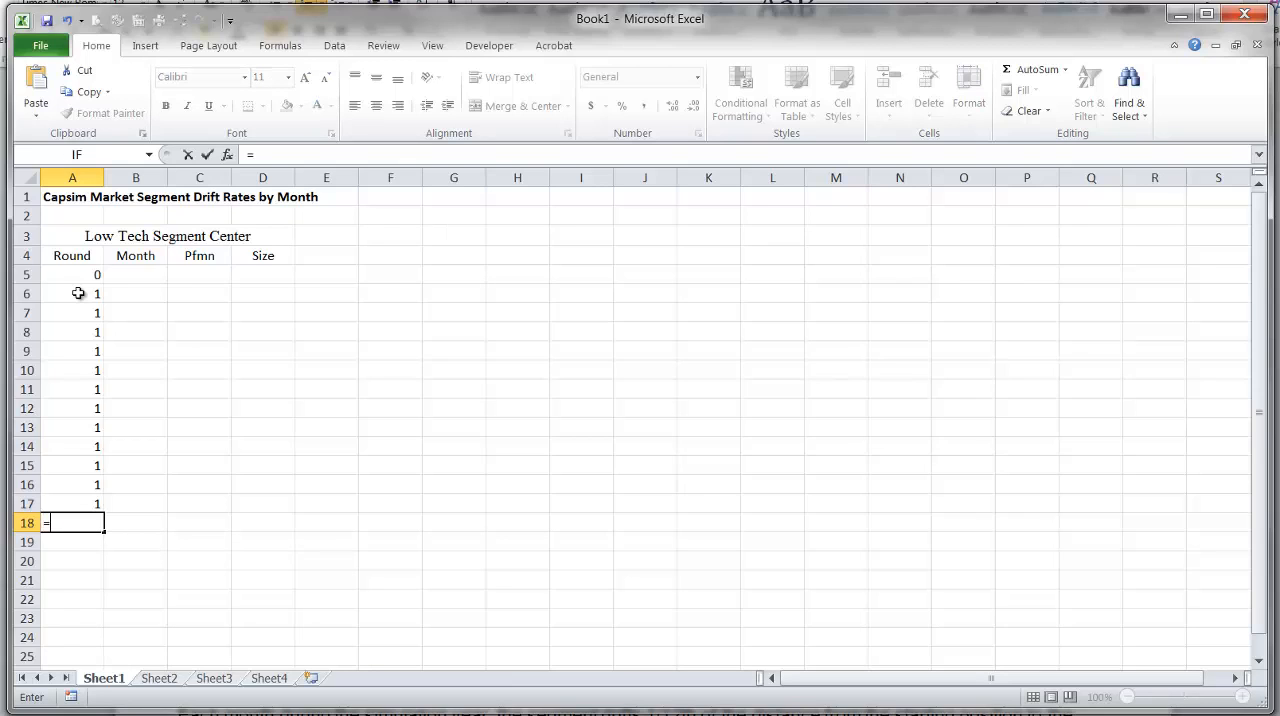
left_click(78, 293)
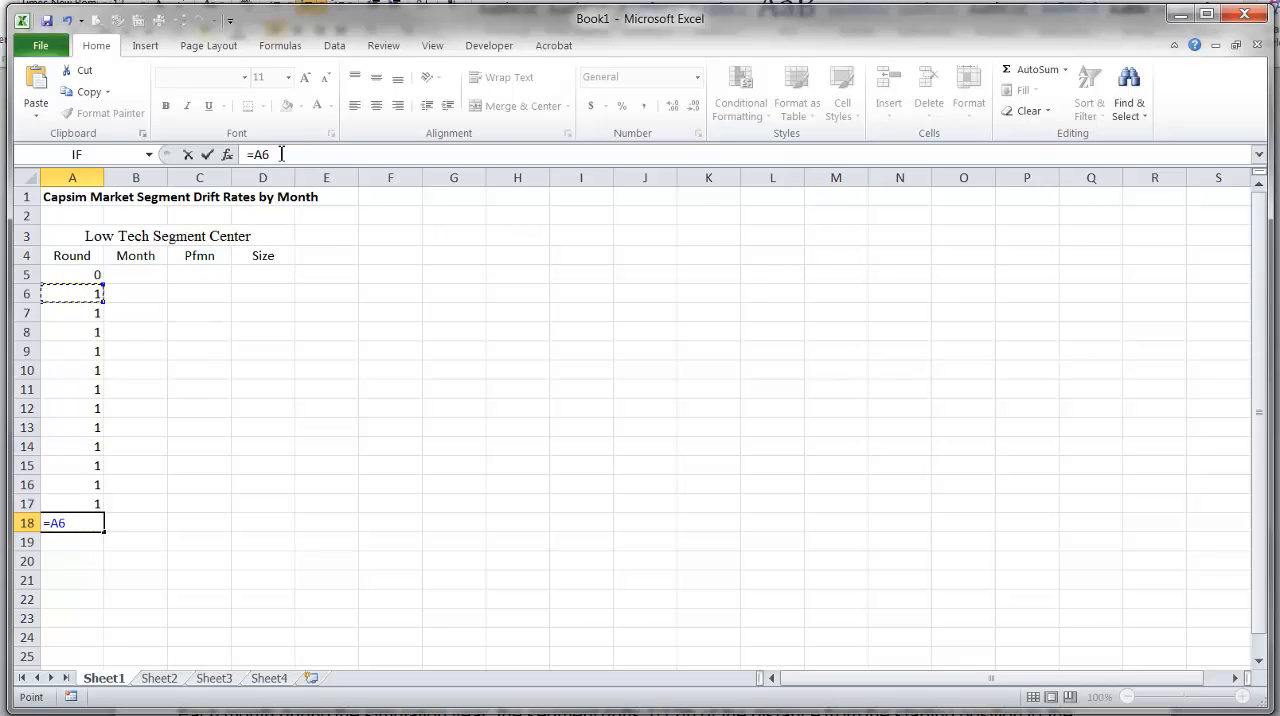
type("+1")
key("Return")
key("Up")
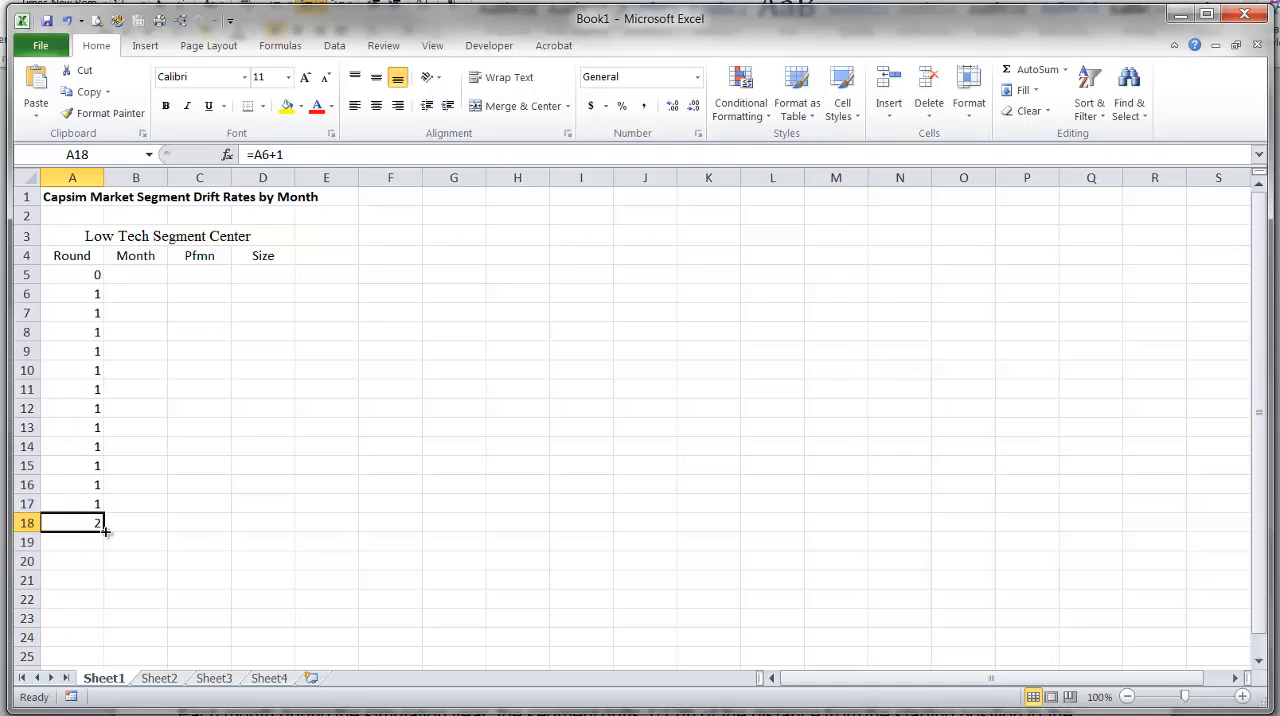
left_click_drag(105, 532, 102, 624)
Examine the copied round formulas cell by cell from A18 to A30.
left_click(78, 388)
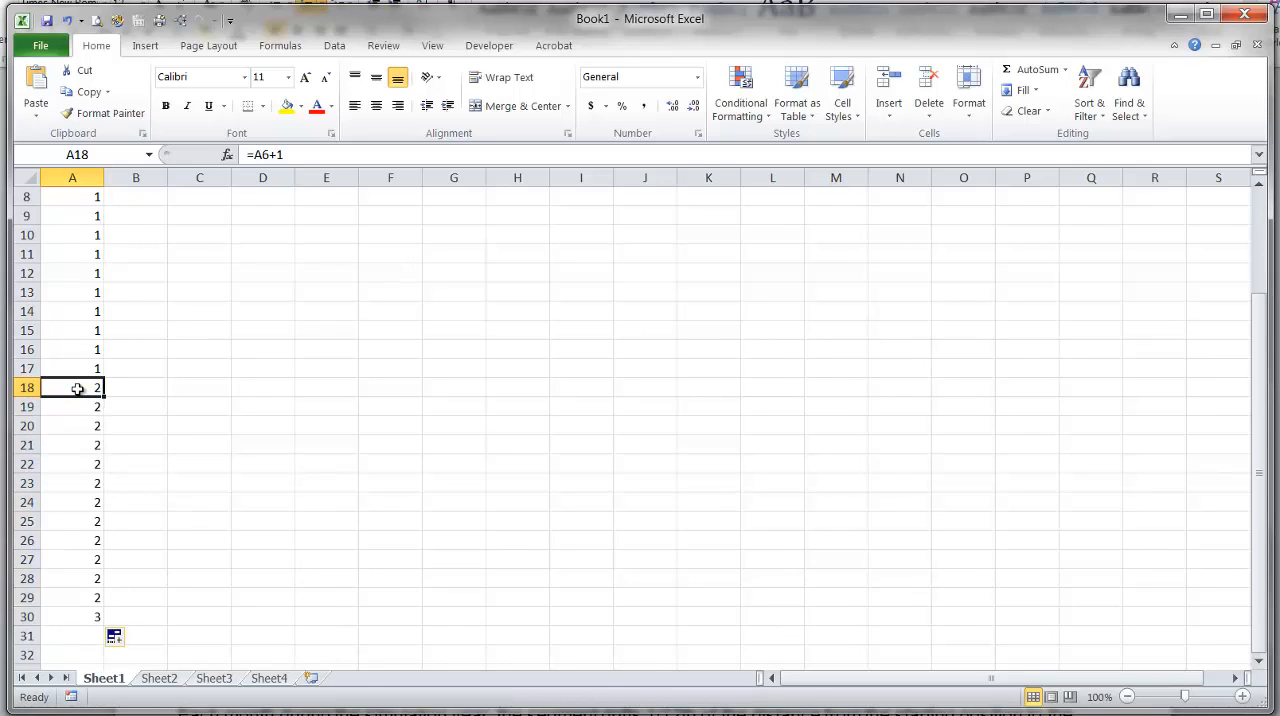
key("Down")
key("Down")
key("Up")
key("Up")
key("Up")
key("Down")
key("Down")
key("Down")
key("Down")
key("Down")
key("Down")
key("Down")
key("Down")
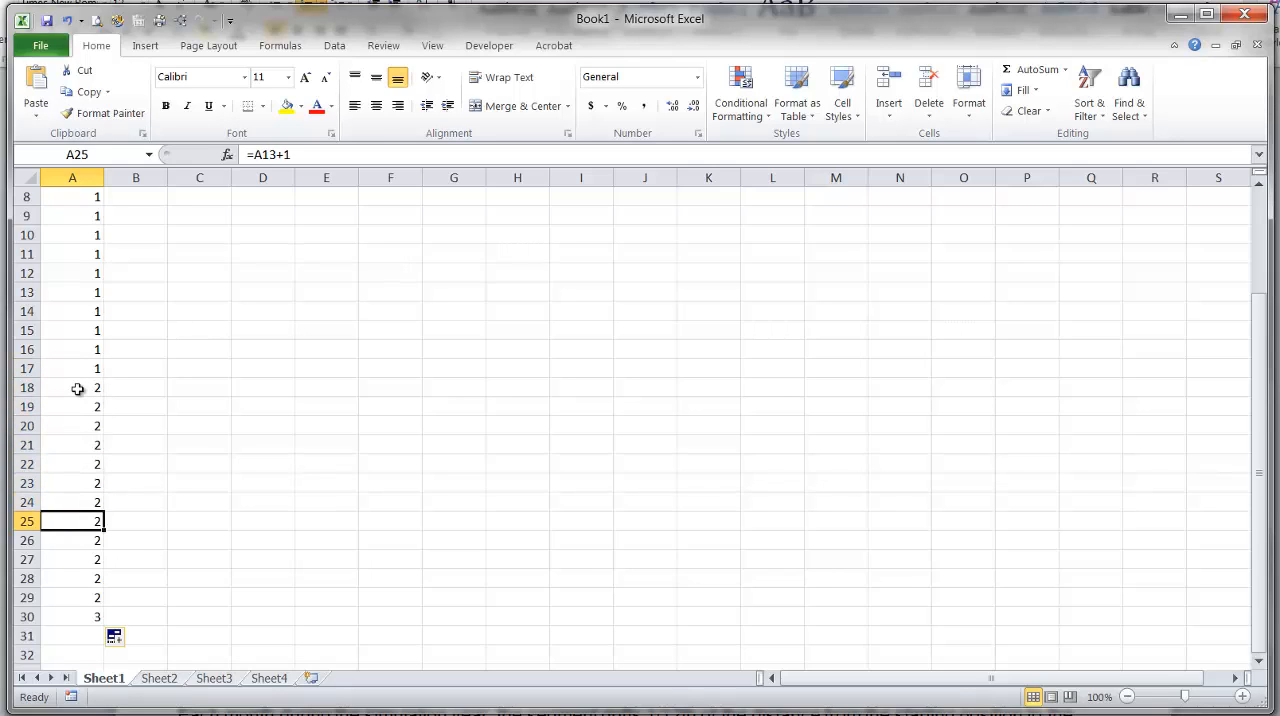
key("Down")
key("Down")
key("Down")
key("Down")
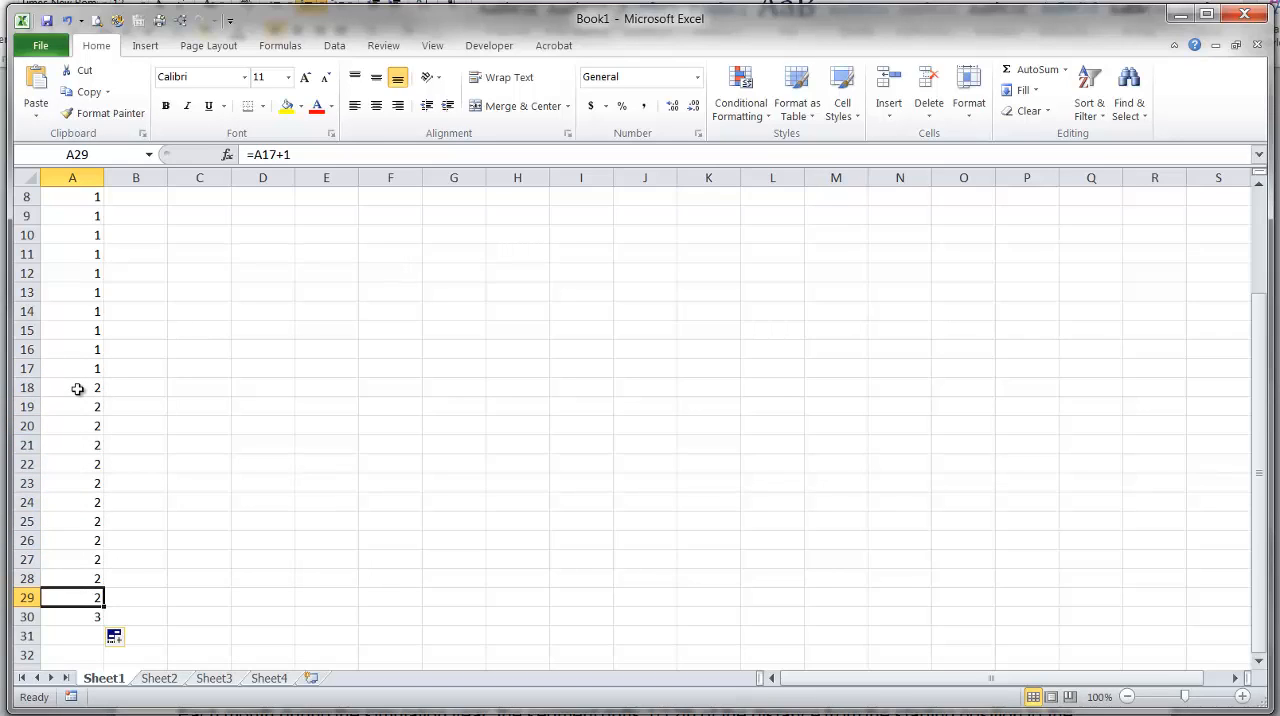
key("Down")
Copy the round formula from A30 down through A101 and check the filled Round column.
scroll(177, 474, "down", 3)
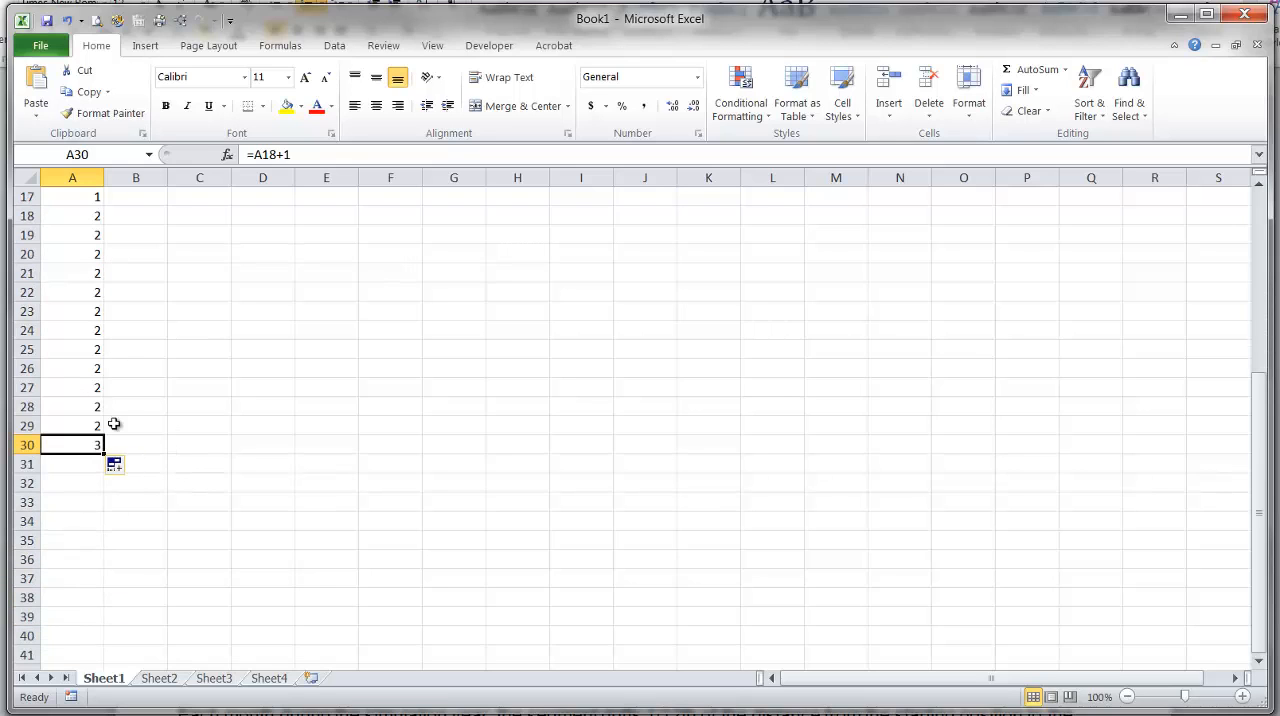
left_click_drag(105, 452, 95, 407)
scroll(126, 417, "up", 4)
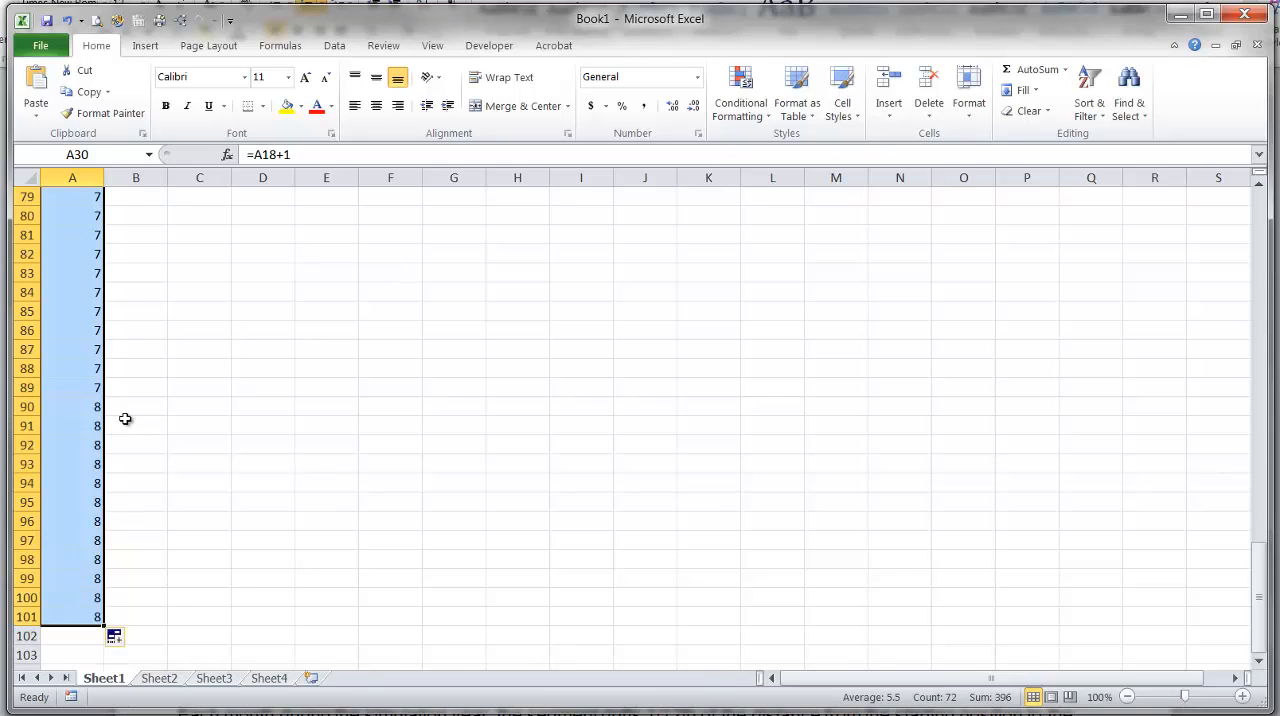
scroll(126, 417, "down", 1)
left_click(63, 556)
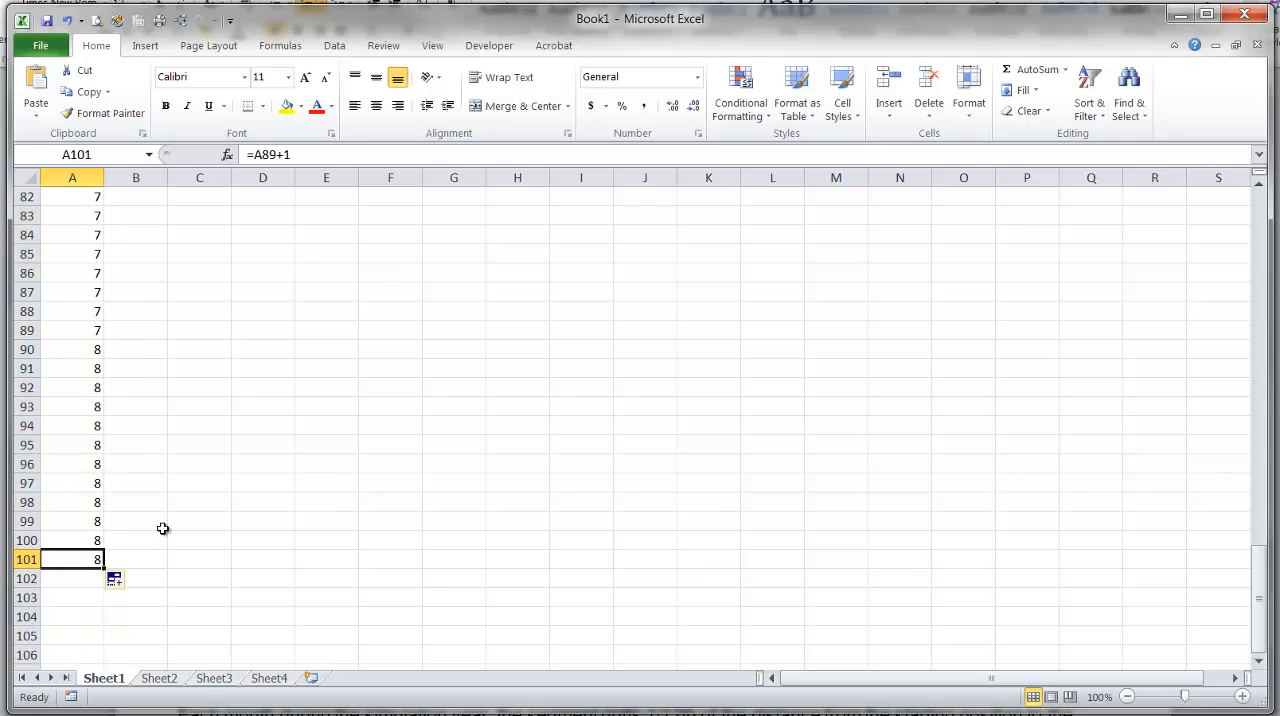
scroll(97, 457, "up", 16)
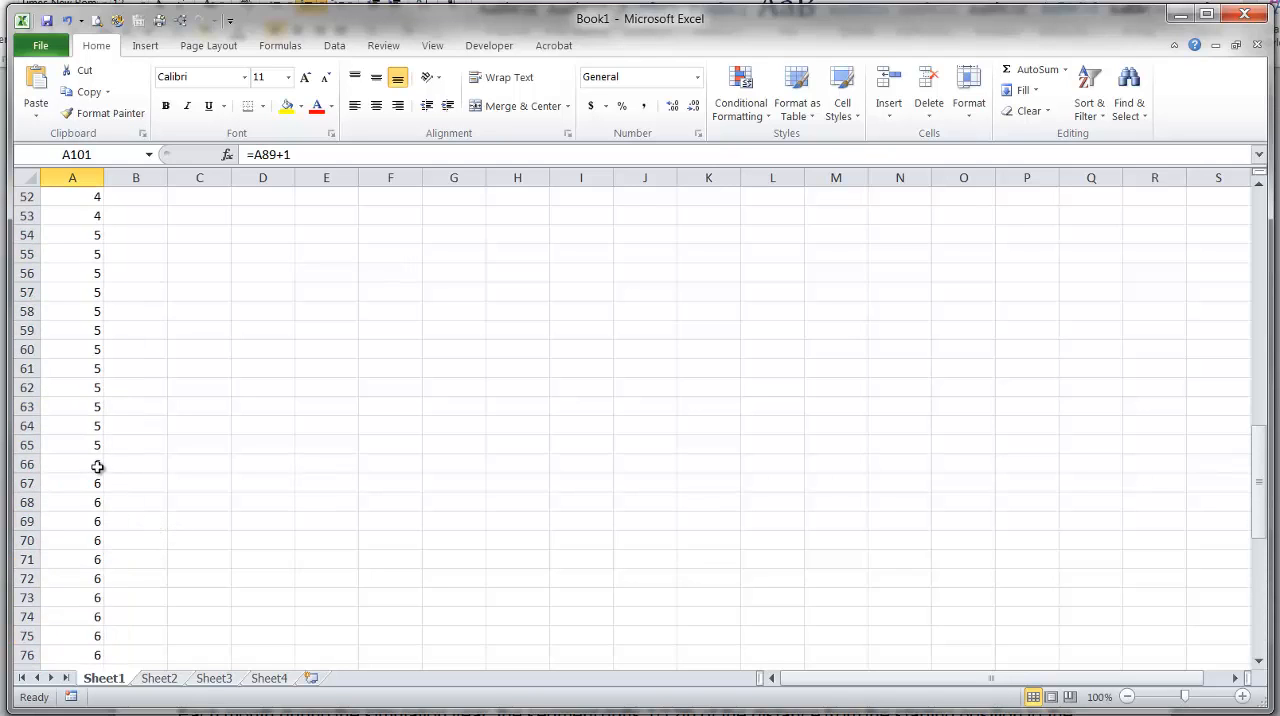
scroll(97, 465, "up", 11)
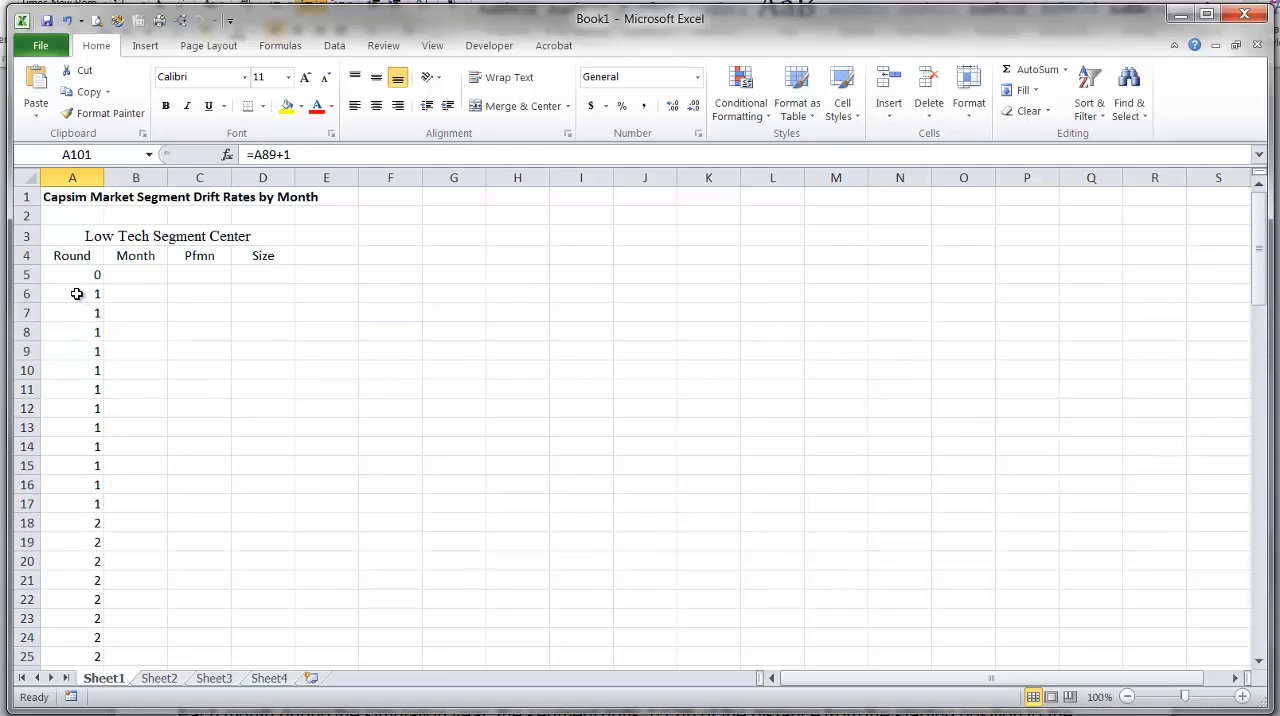
Following instruction 17 in Word, enter the date 12/31/15 in cell B5 of the Excel sheet.
left_click(135, 282)
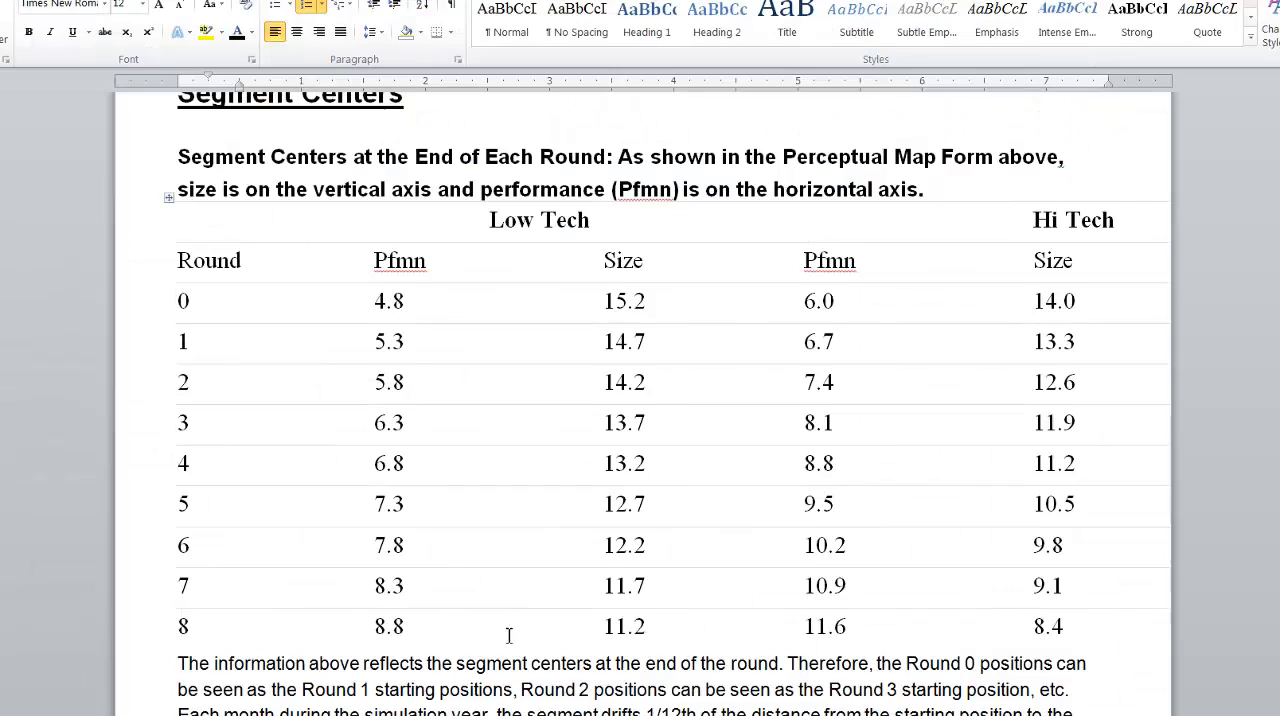
scroll(505, 600, "down", 10)
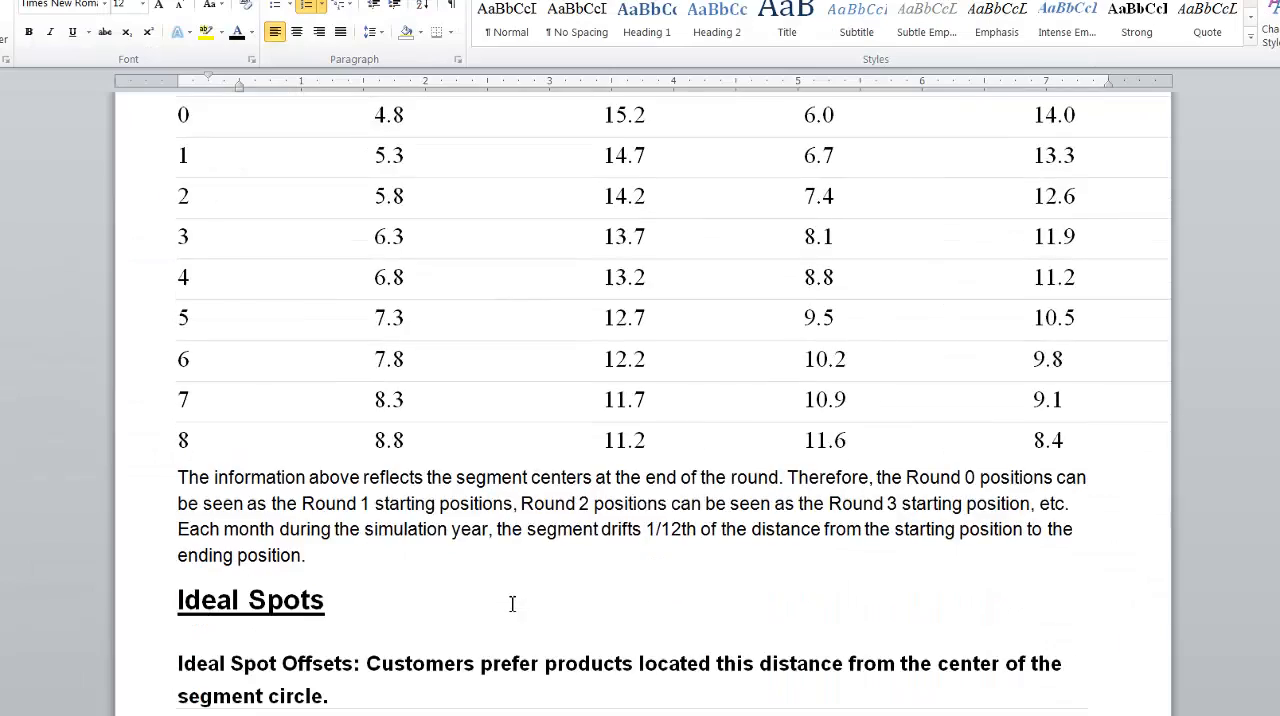
scroll(492, 566, "down", 4)
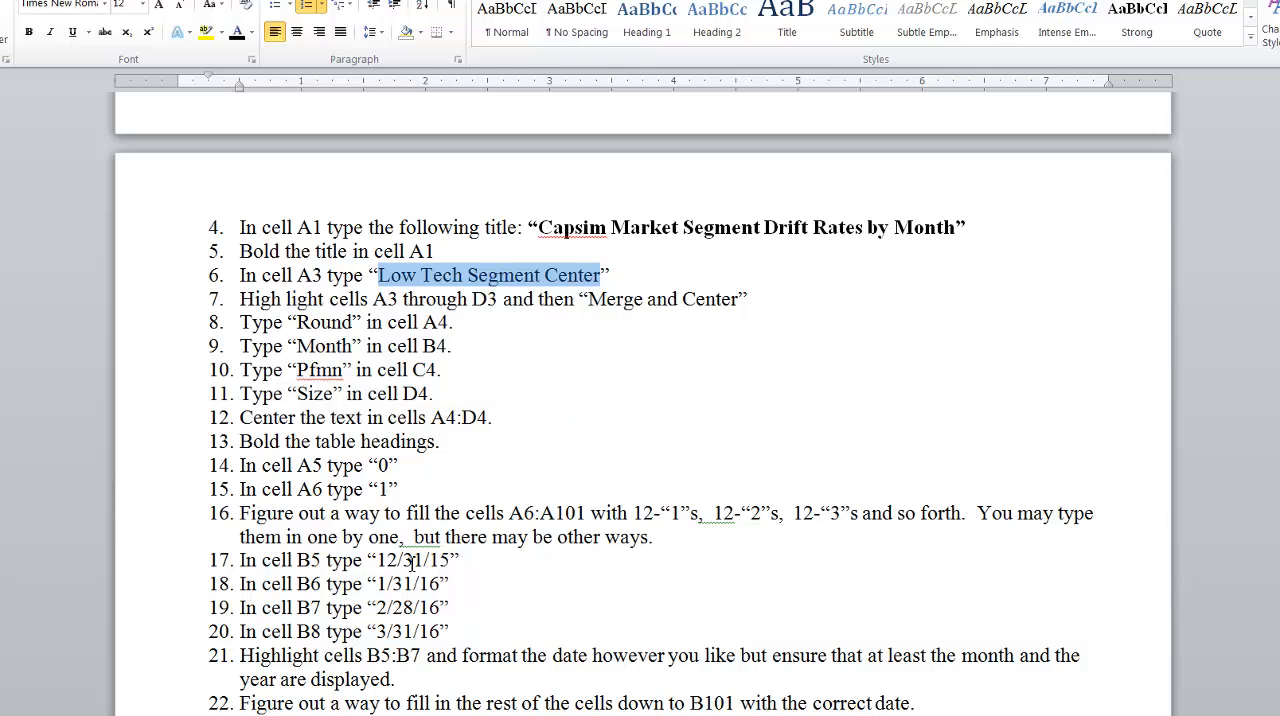
key("alt+Tab")
type("12")
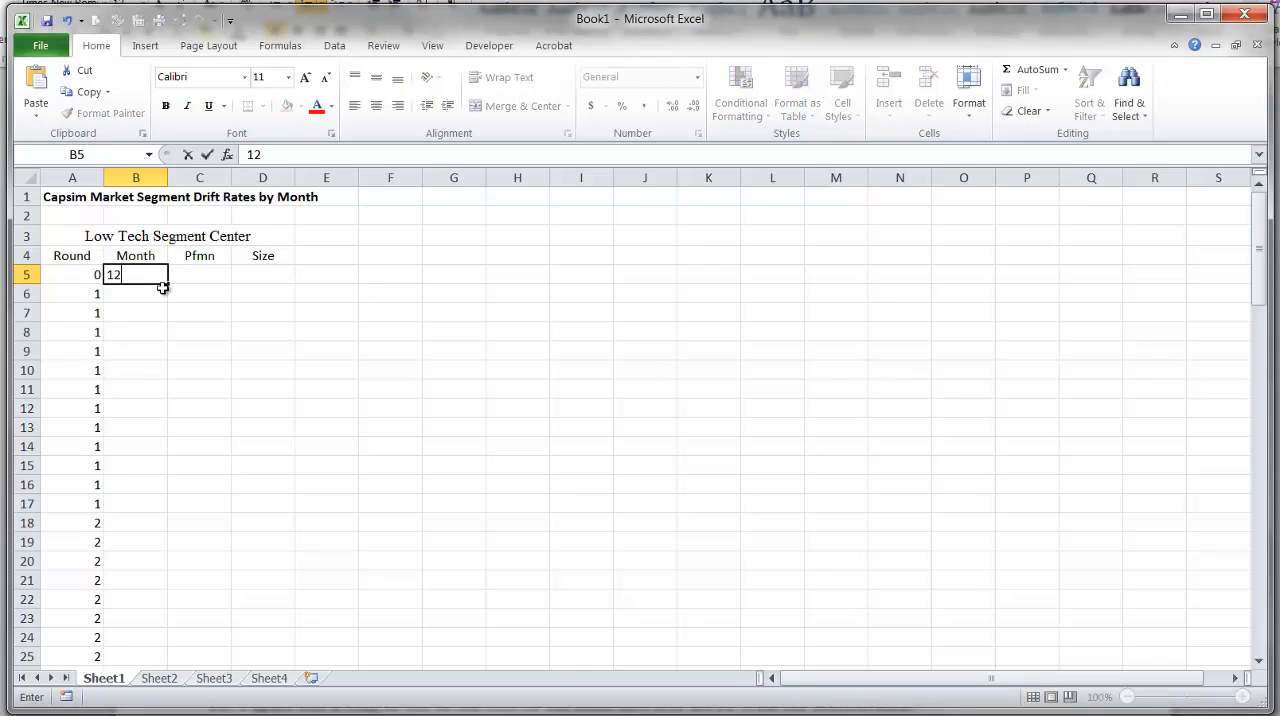
type("/31/15")
key("Return")
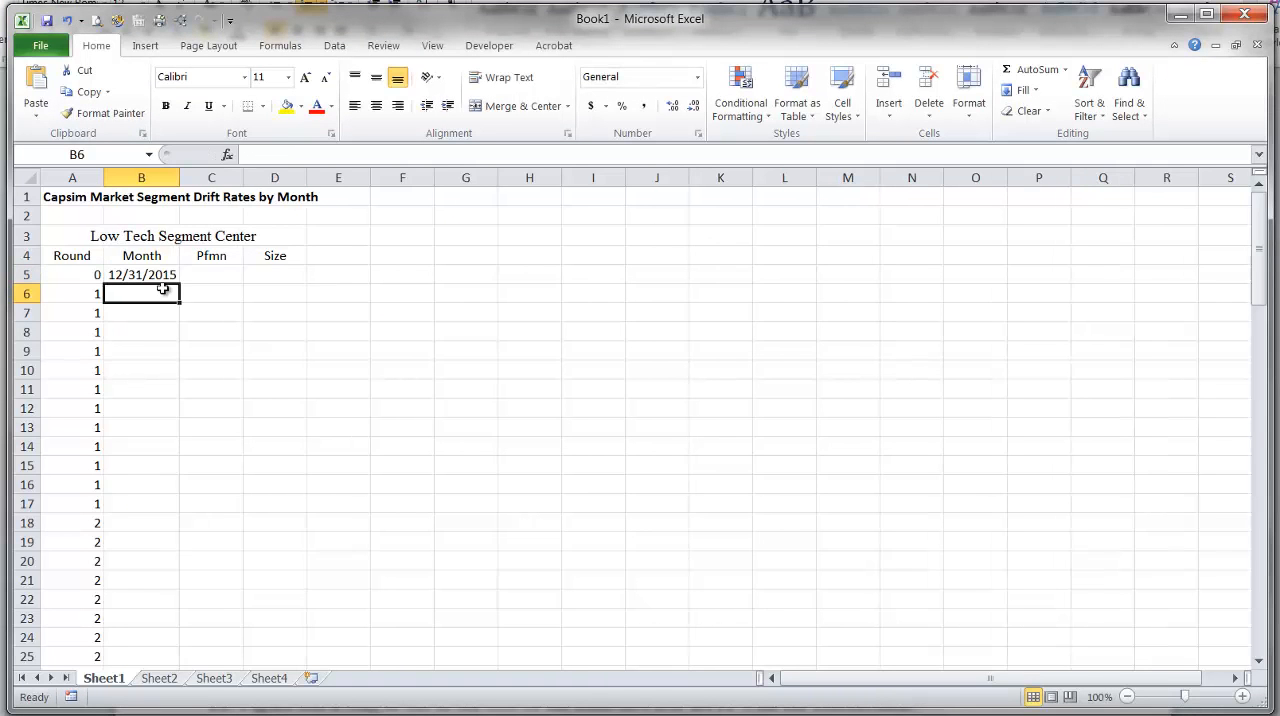
Following instruction 18 in Word, enter the date 1/31/16 in cell B6 of the Excel sheet.
key("alt+Tab")
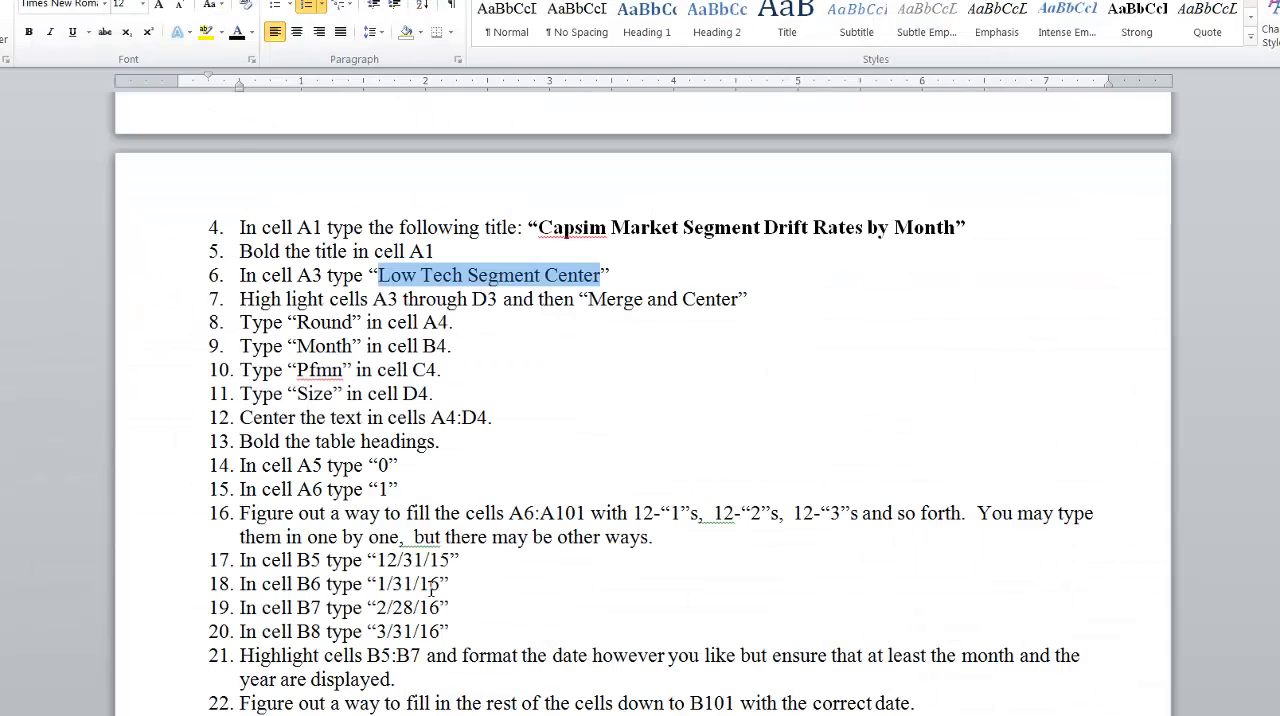
key("alt+Tab")
type("1/31")
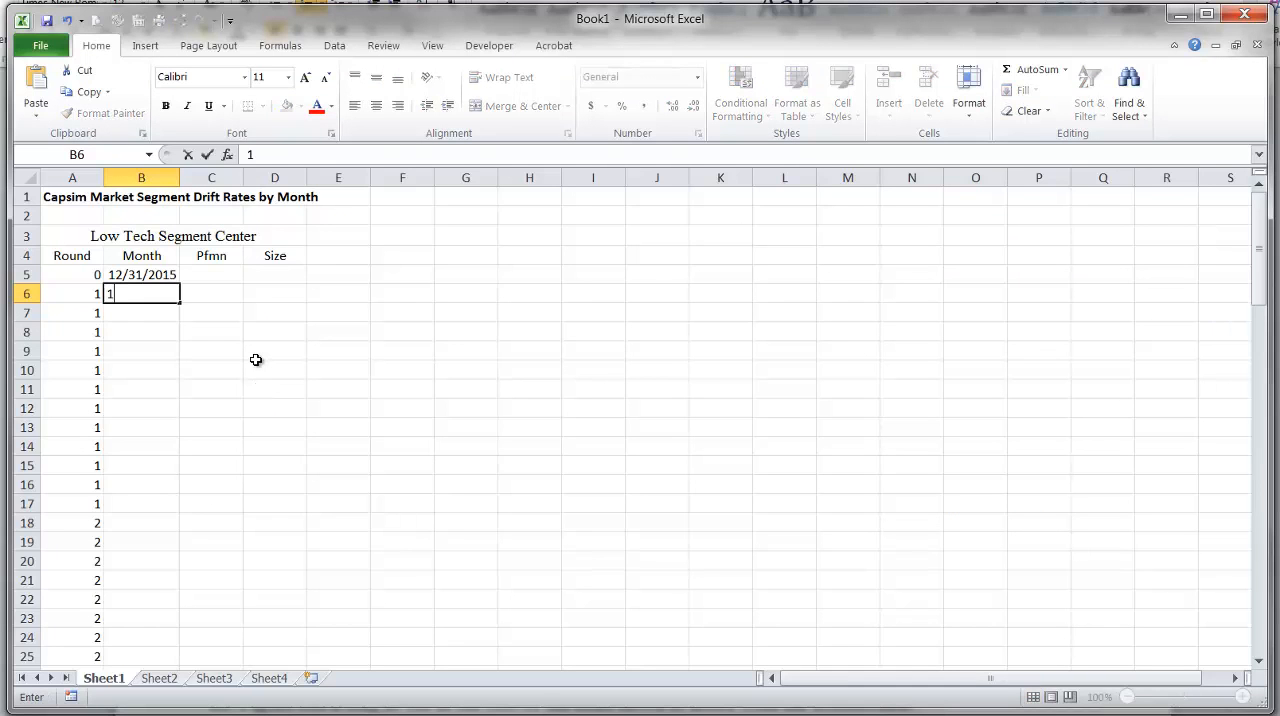
key("Return")
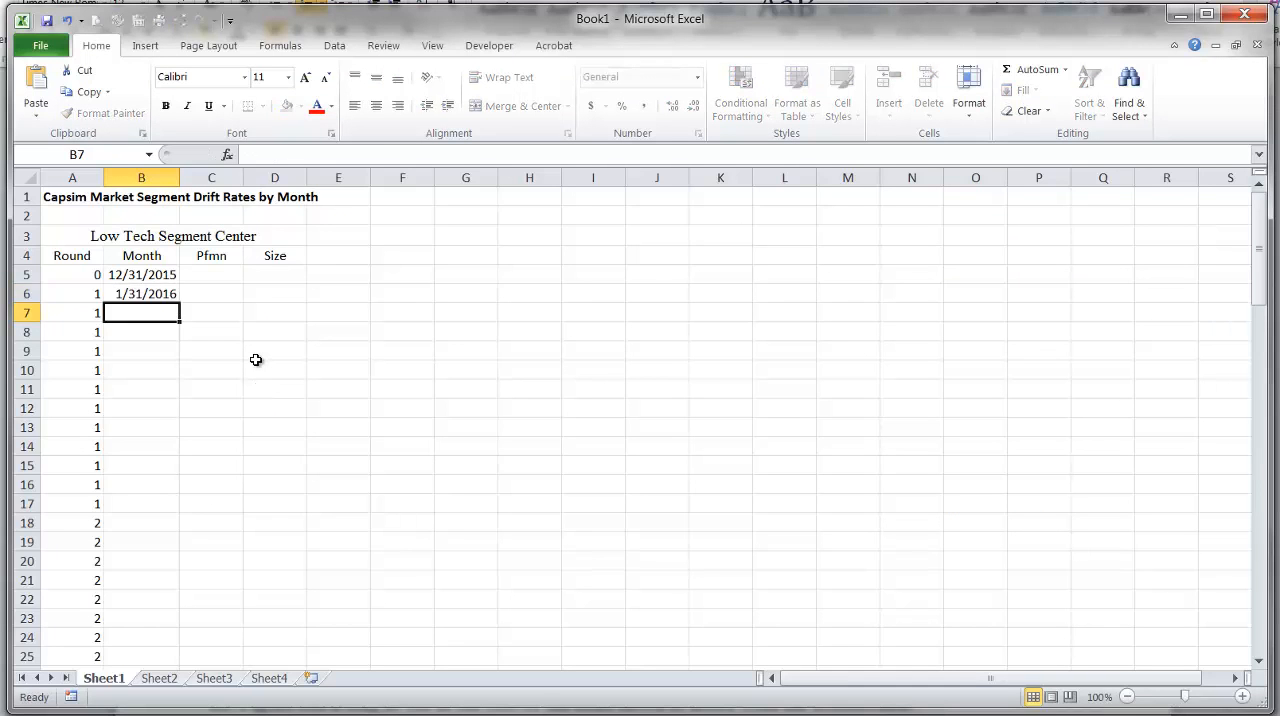
In Chrome, check the round and date on the Foundation FastTrack report's front page, shrink its window, and return to Excel.
mouse_move(295, 714)
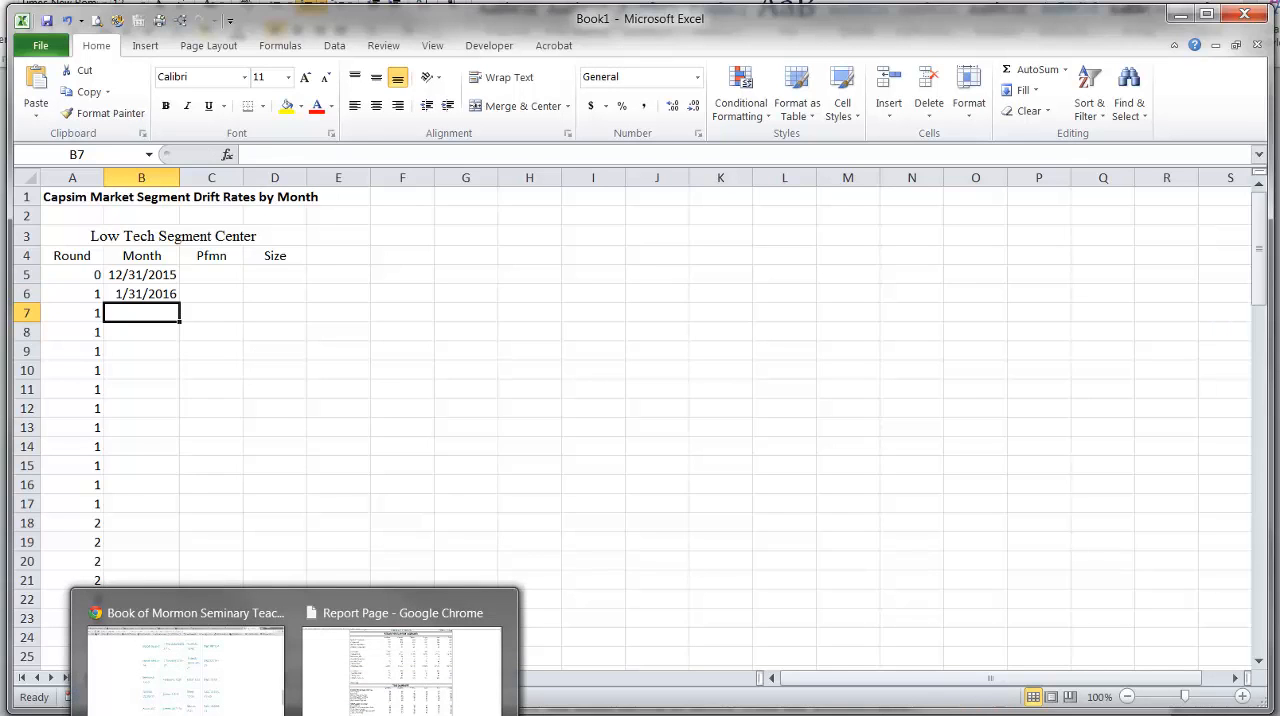
left_click(402, 660)
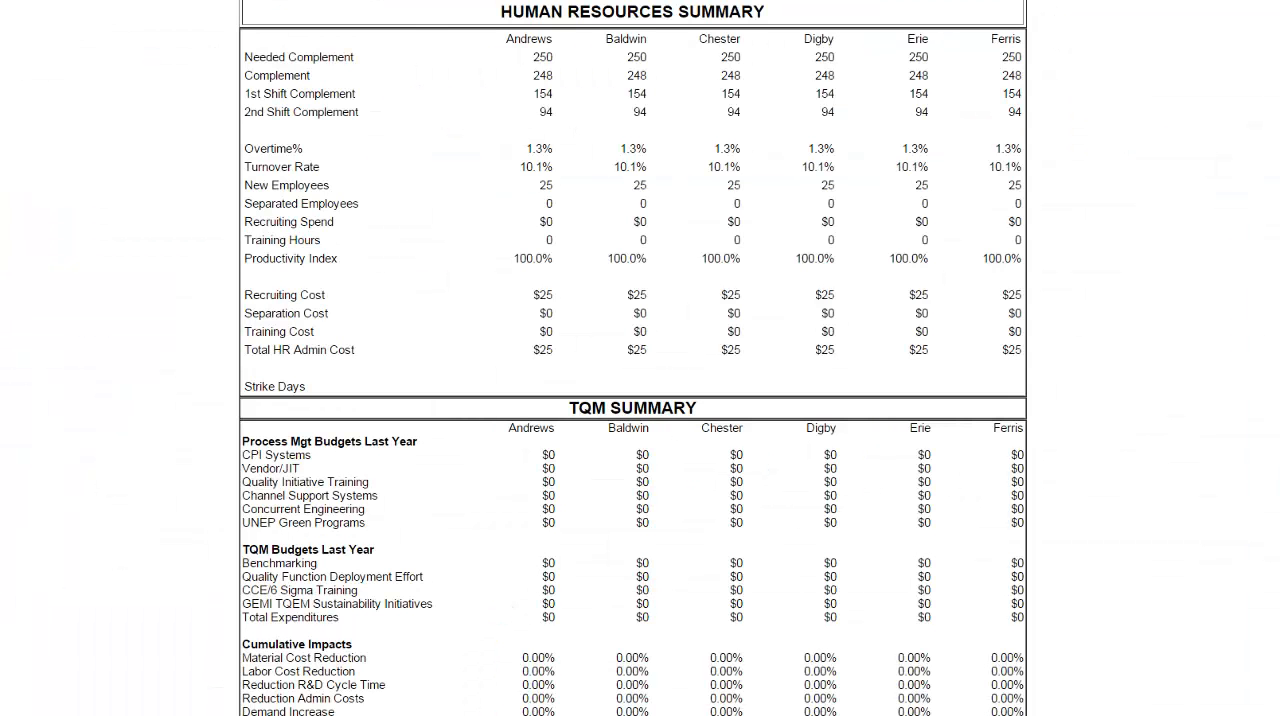
scroll(632, 358, "up", 20)
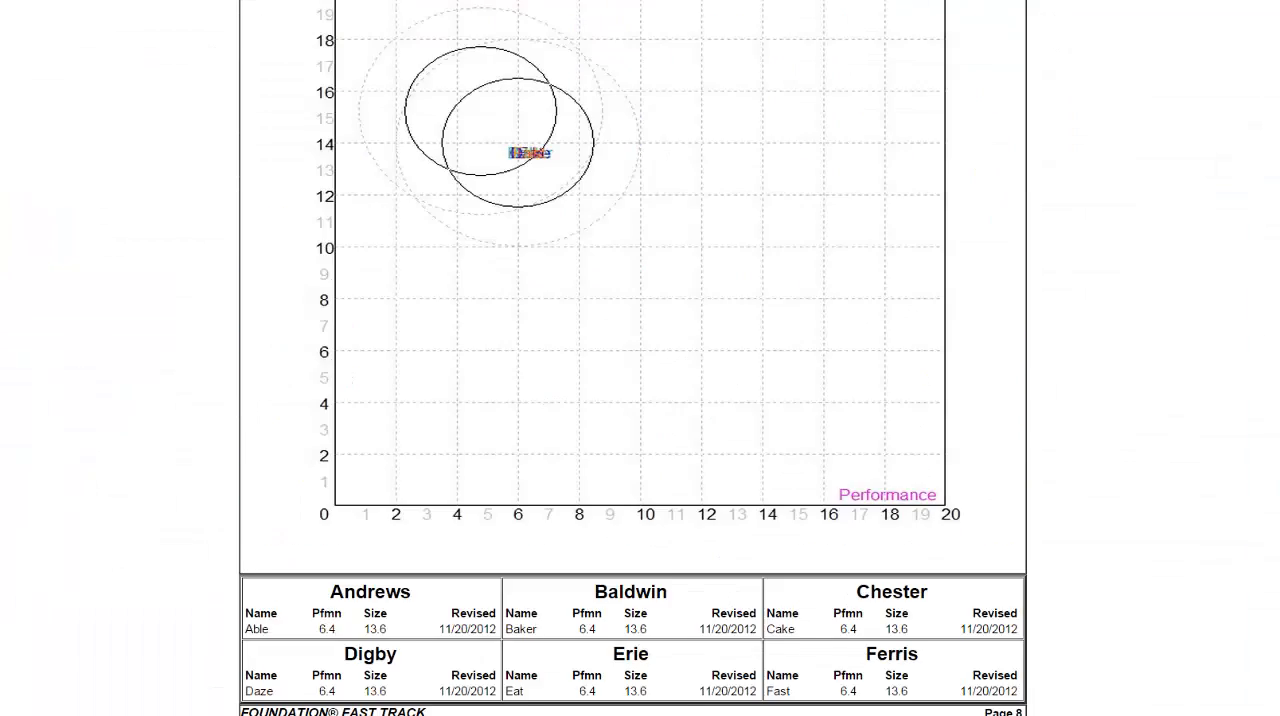
scroll(632, 358, "up", 10)
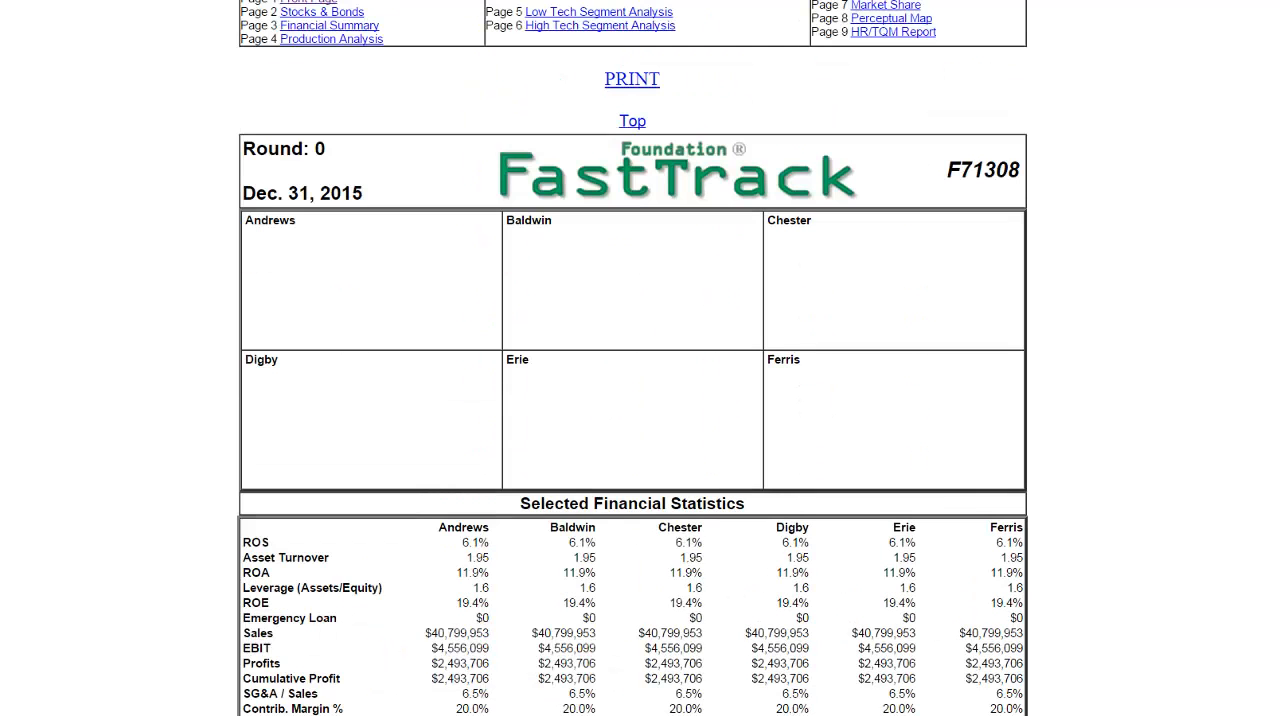
left_click(1255, 1)
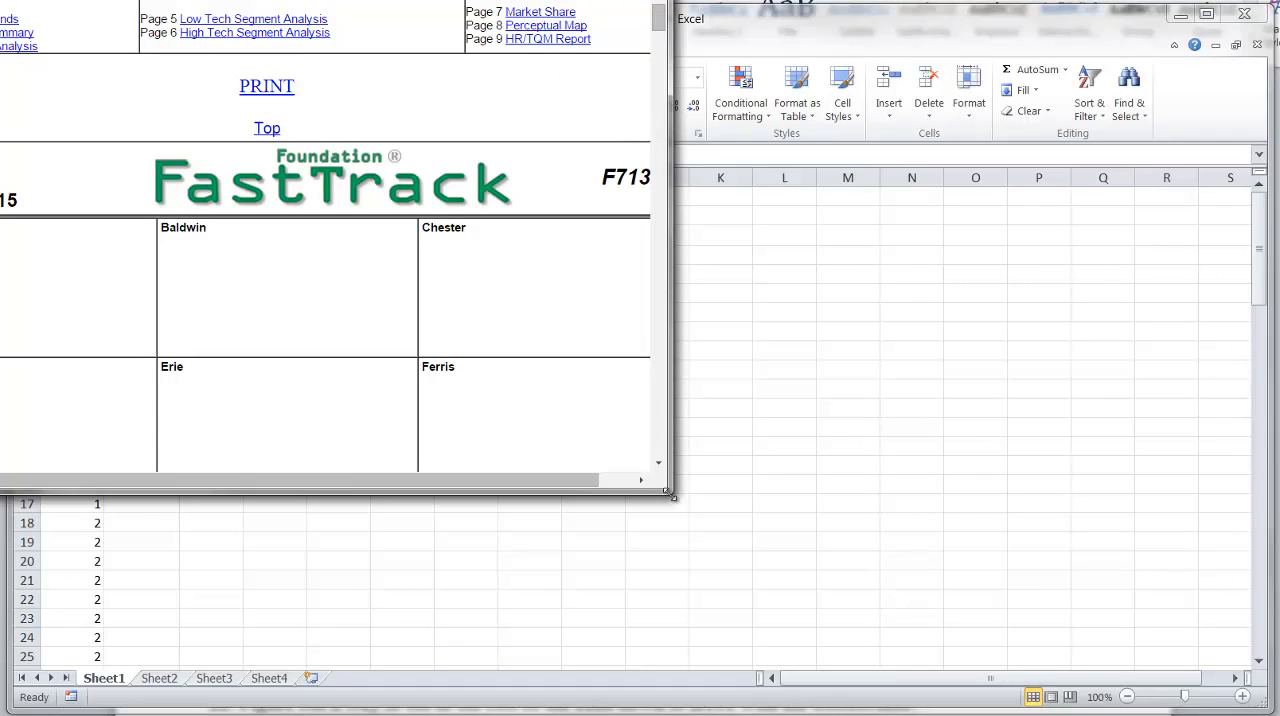
left_click_drag(670, 494, 1058, 678)
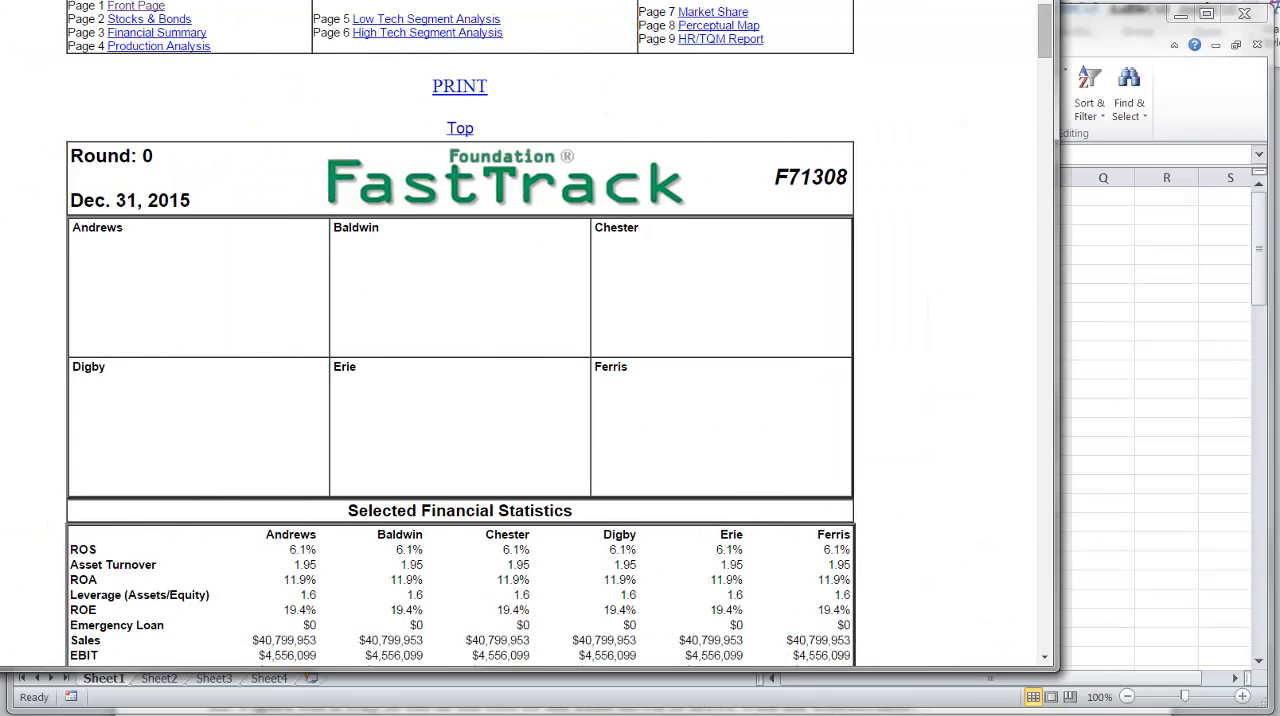
left_click_drag(430, 0, 484, 16)
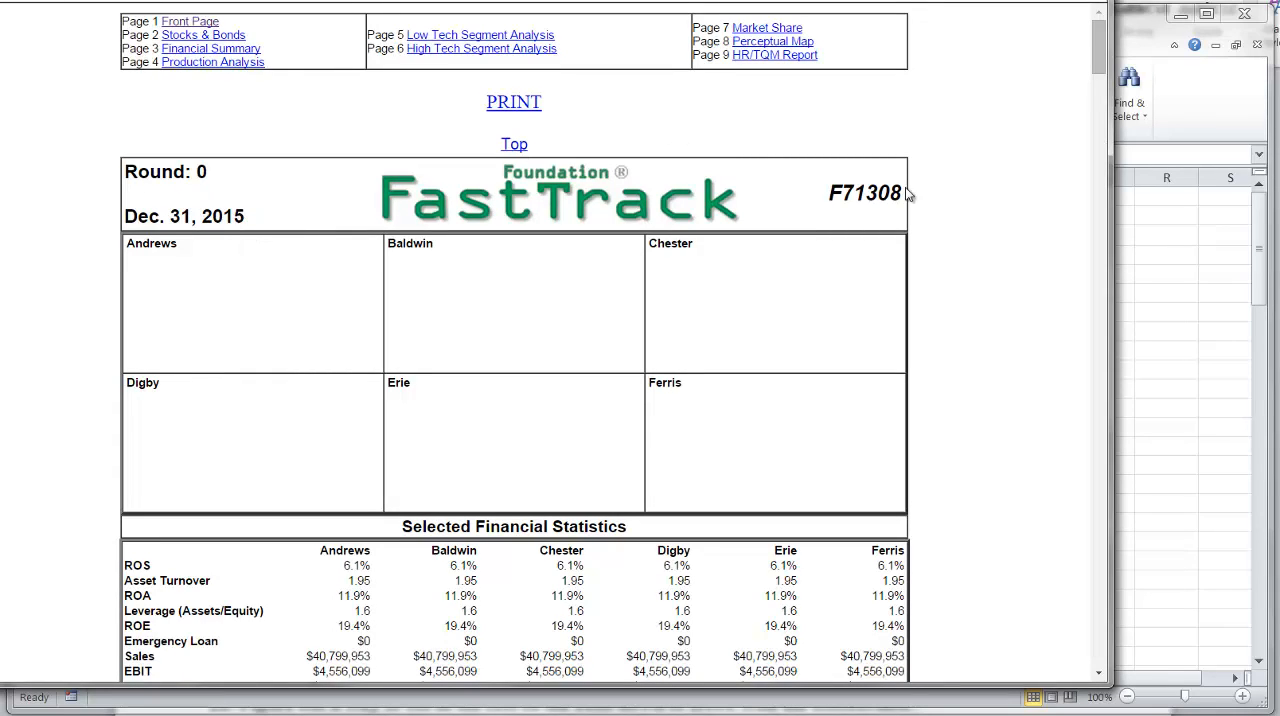
left_click(1143, 281)
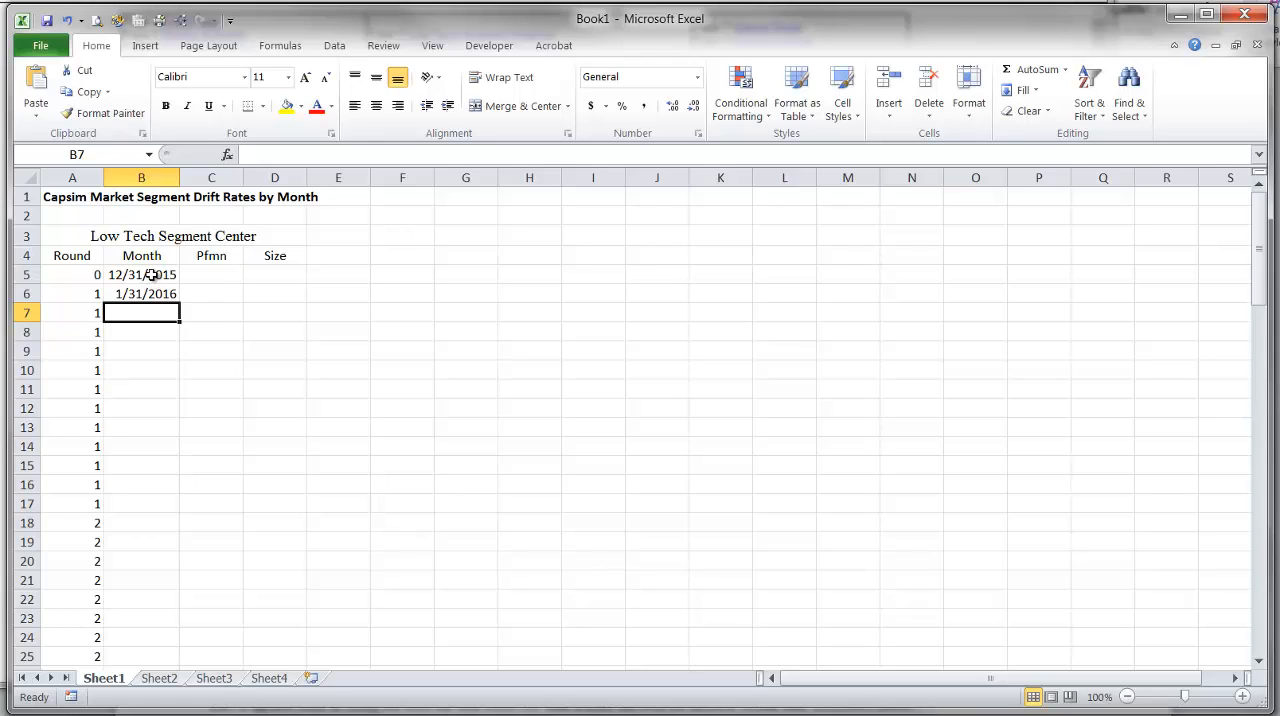
Extend the month-end date series from B5:B6 down through B101 and check the filled Month column.
left_click_drag(150, 274, 165, 291)
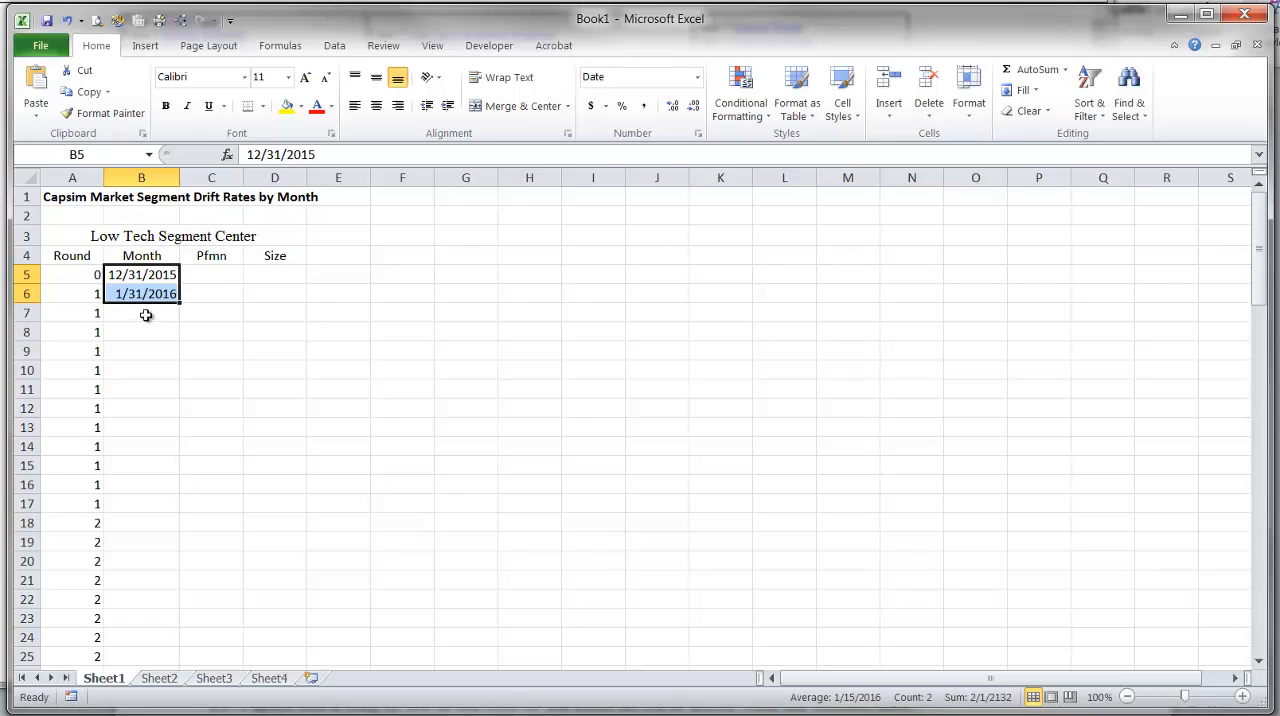
left_click(140, 317)
mouse_move(157, 271)
left_mouse_down()
mouse_move(153, 291)
mouse_move(180, 302)
mouse_move(178, 412)
mouse_move(183, 326)
mouse_move(163, 289)
left_mouse_up()
left_click_drag(180, 302, 166, 642)
left_click(165, 640)
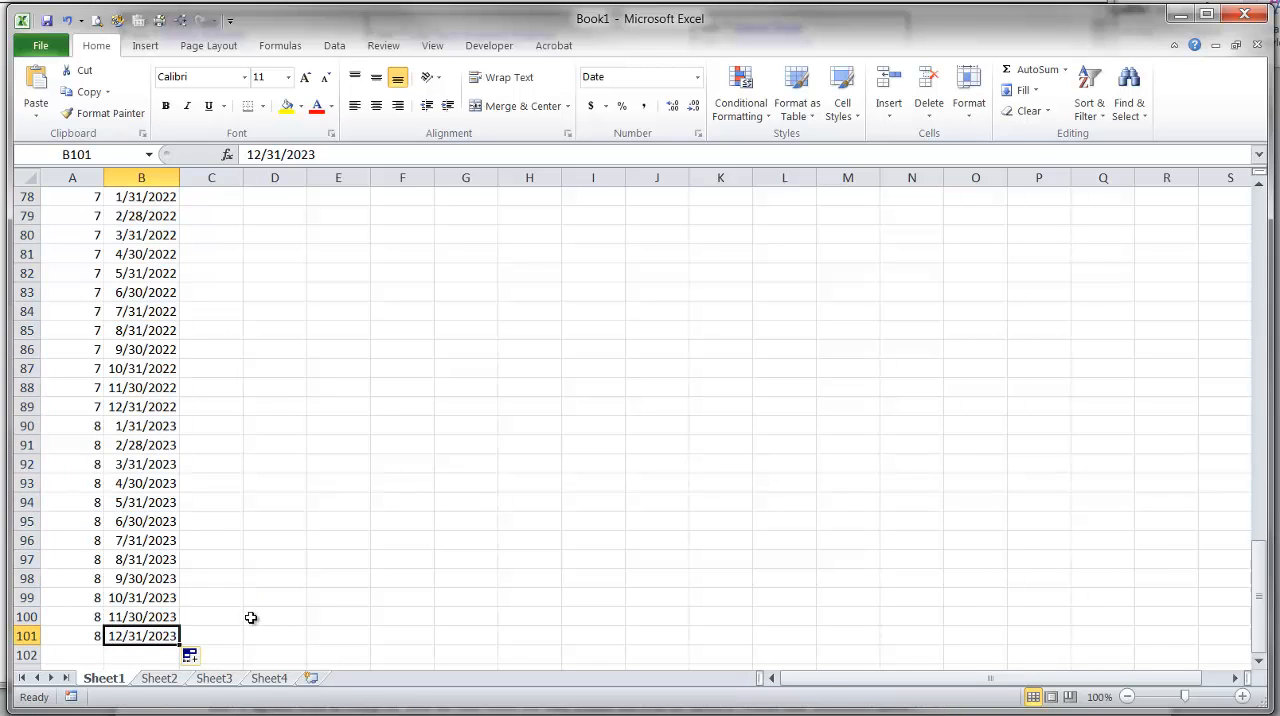
scroll(250, 617, "up", 20)
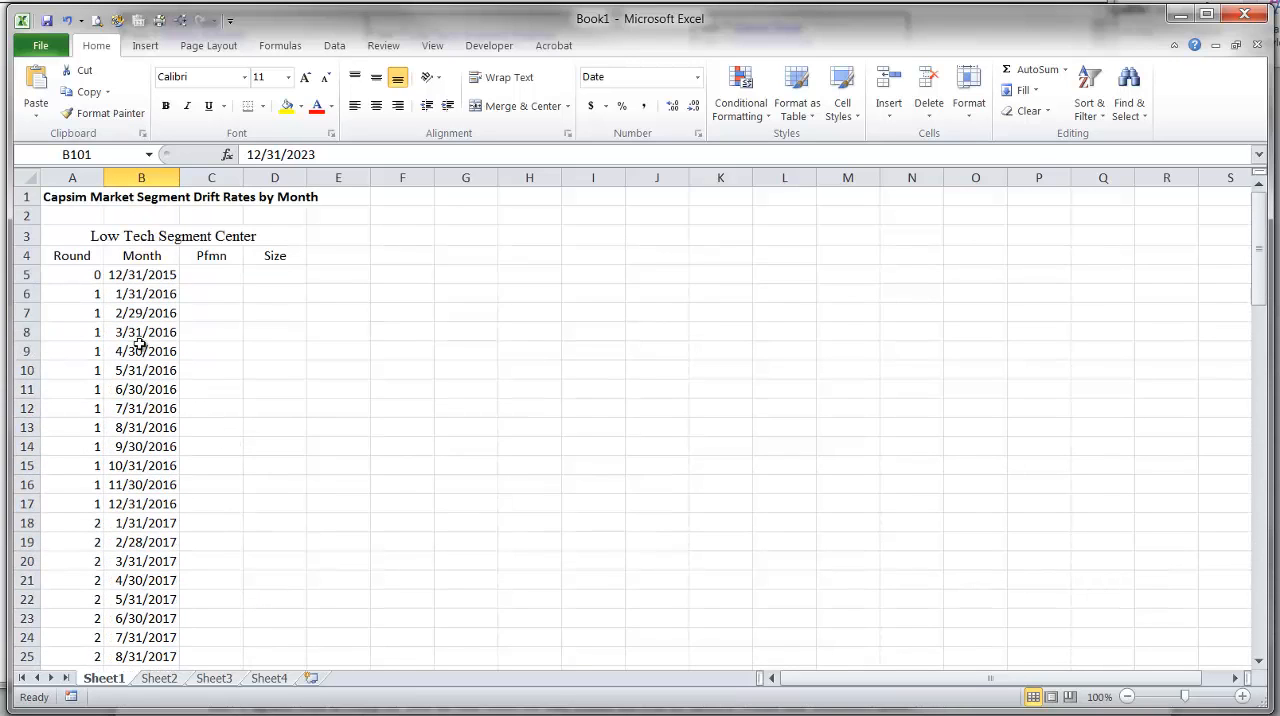